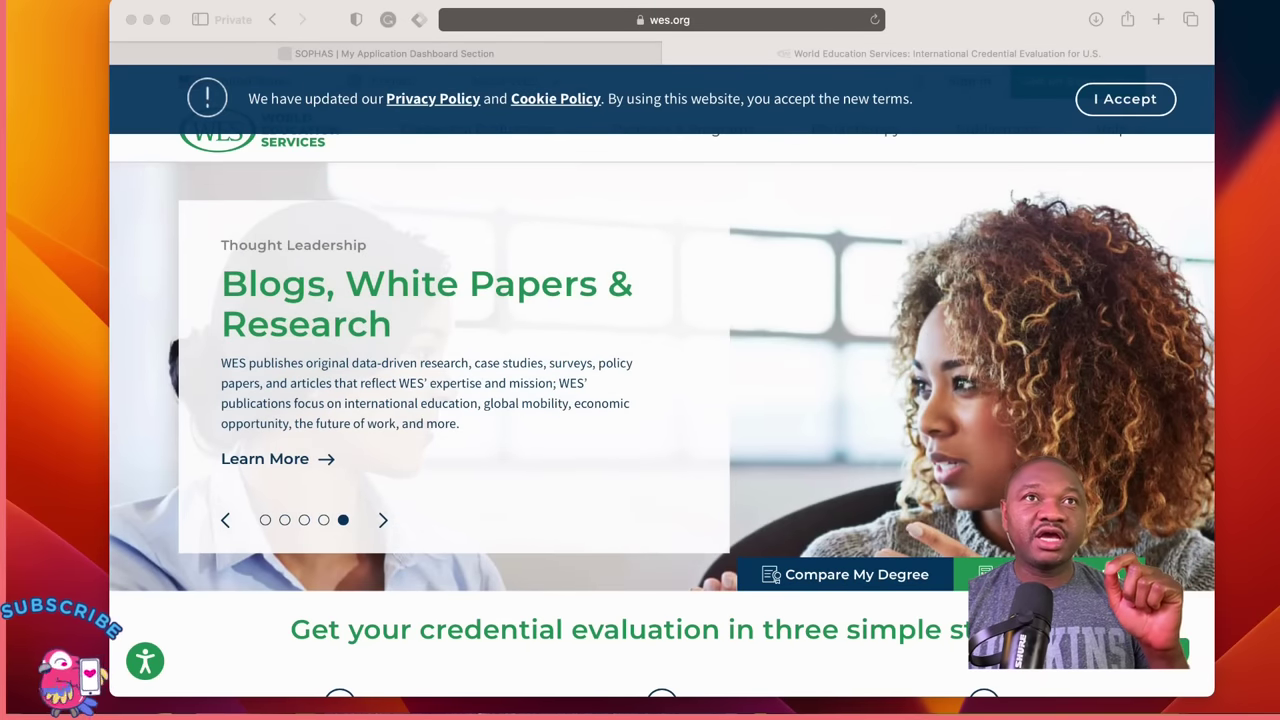
Step: Accept the updated privacy and cookie terms and reload the WES homepage
click(1112, 96)
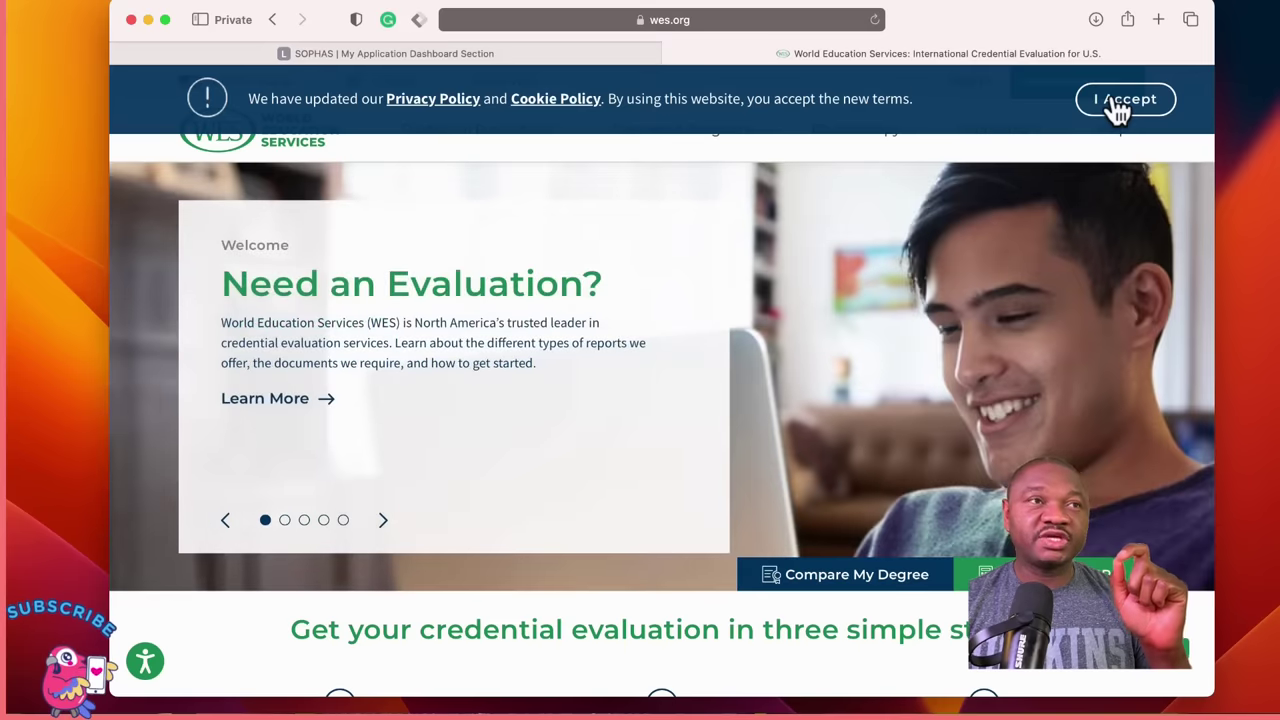
click(1114, 100)
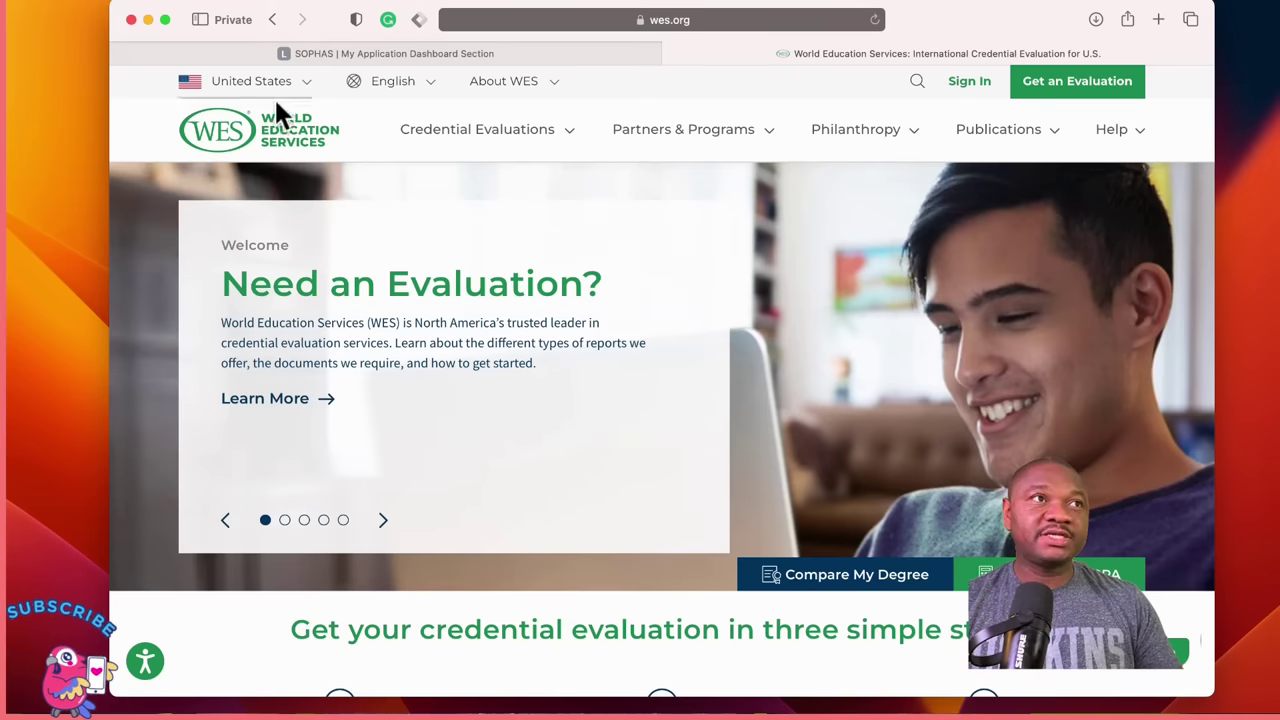
click(287, 143)
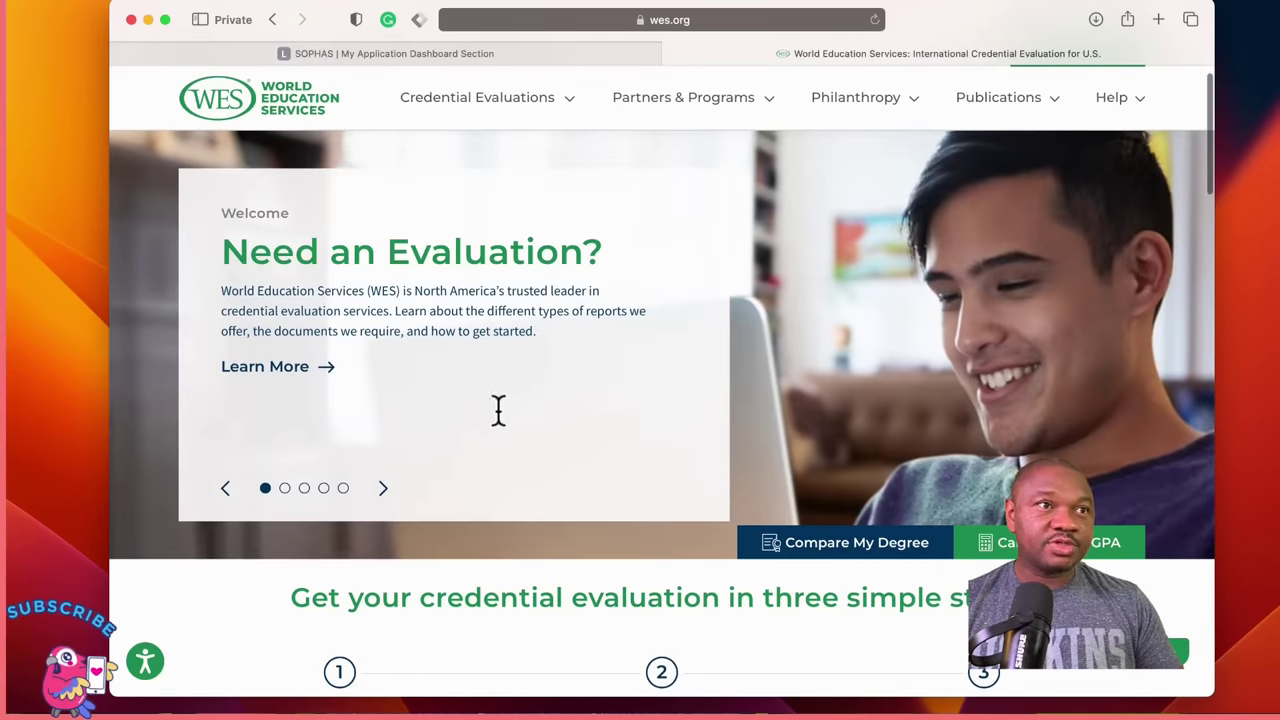
Step: Scroll through the homepage and back up to the top
scroll(497, 415, down, 5)
scroll(496, 407, down, 6)
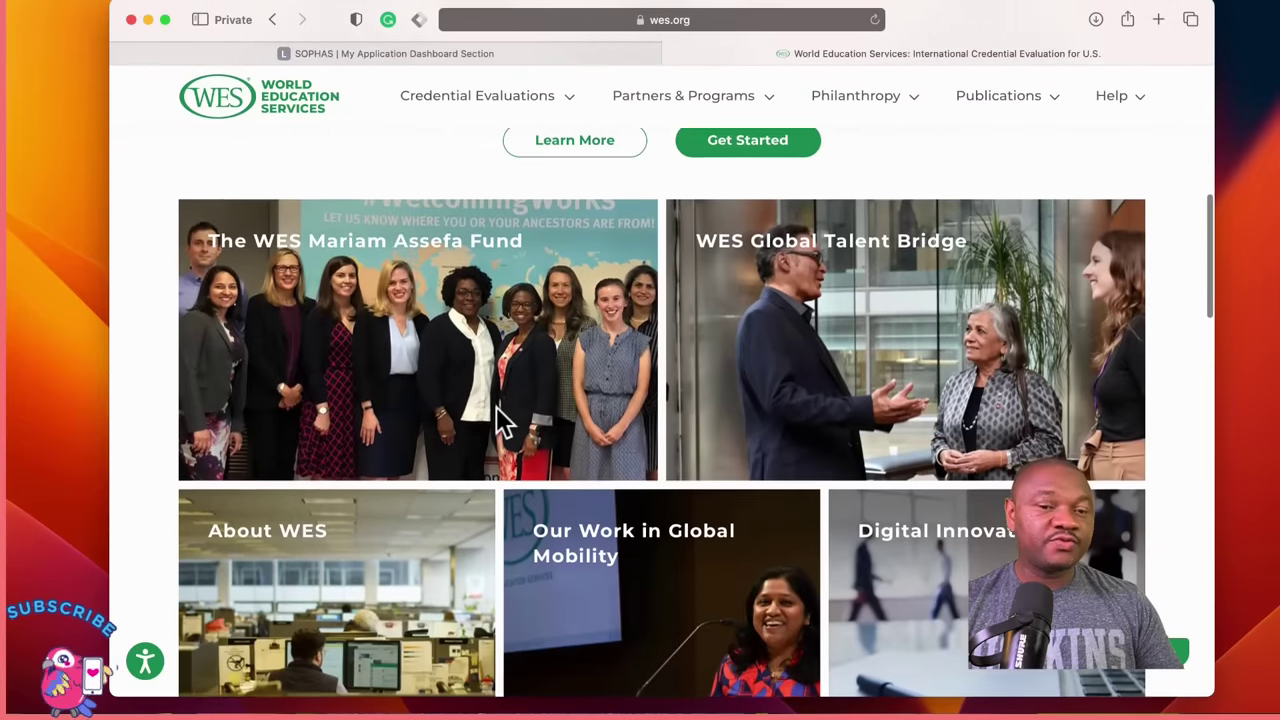
scroll(496, 407, down, 6)
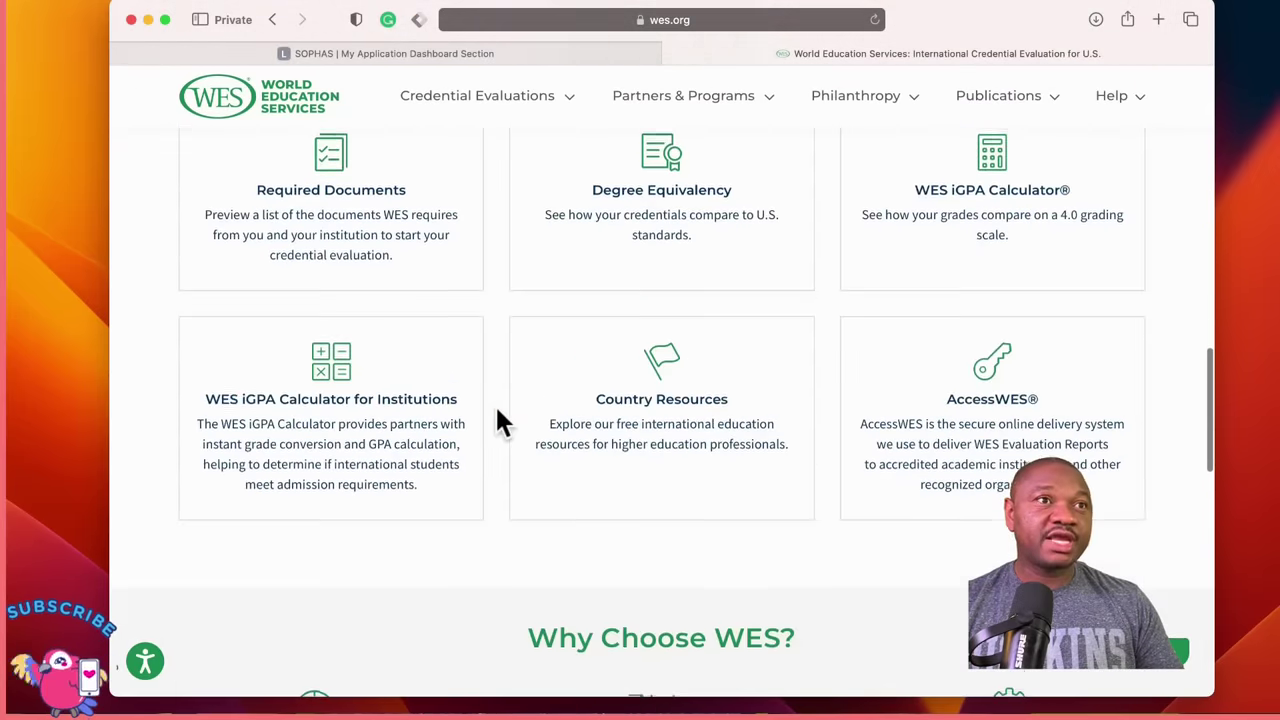
scroll(497, 412, down, 4)
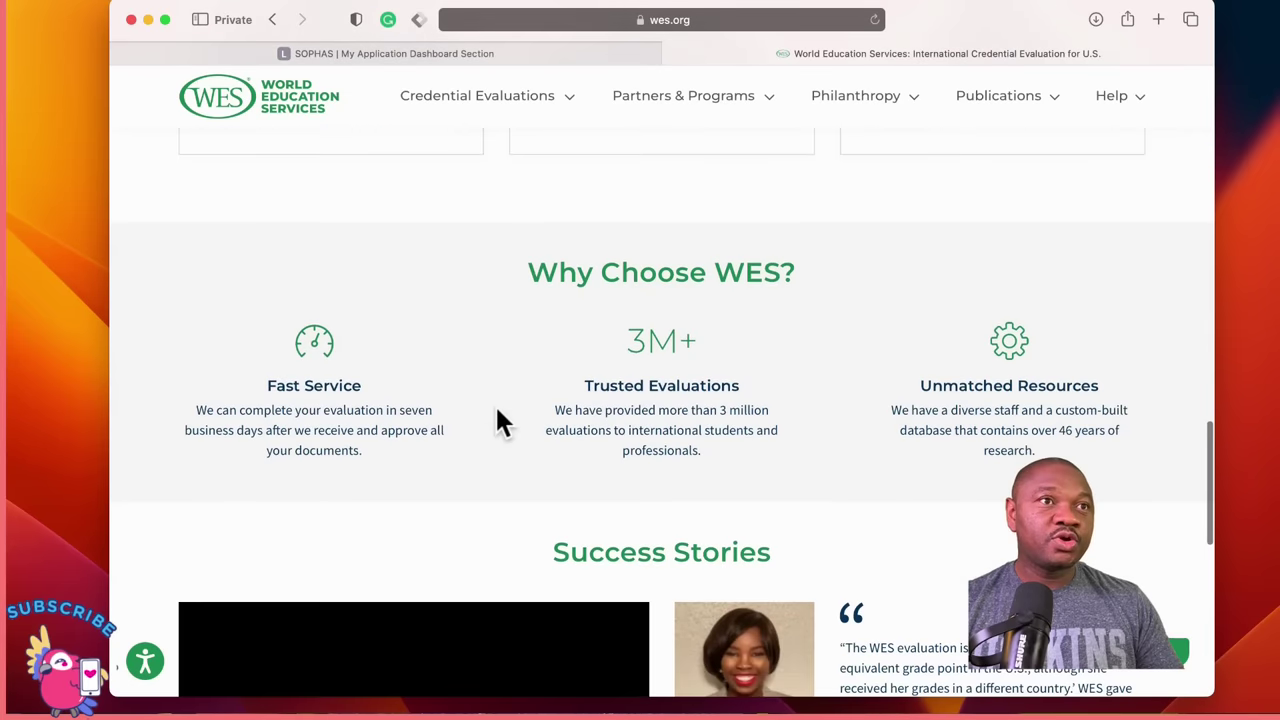
scroll(633, 405, down, 6)
scroll(633, 400, down, 3)
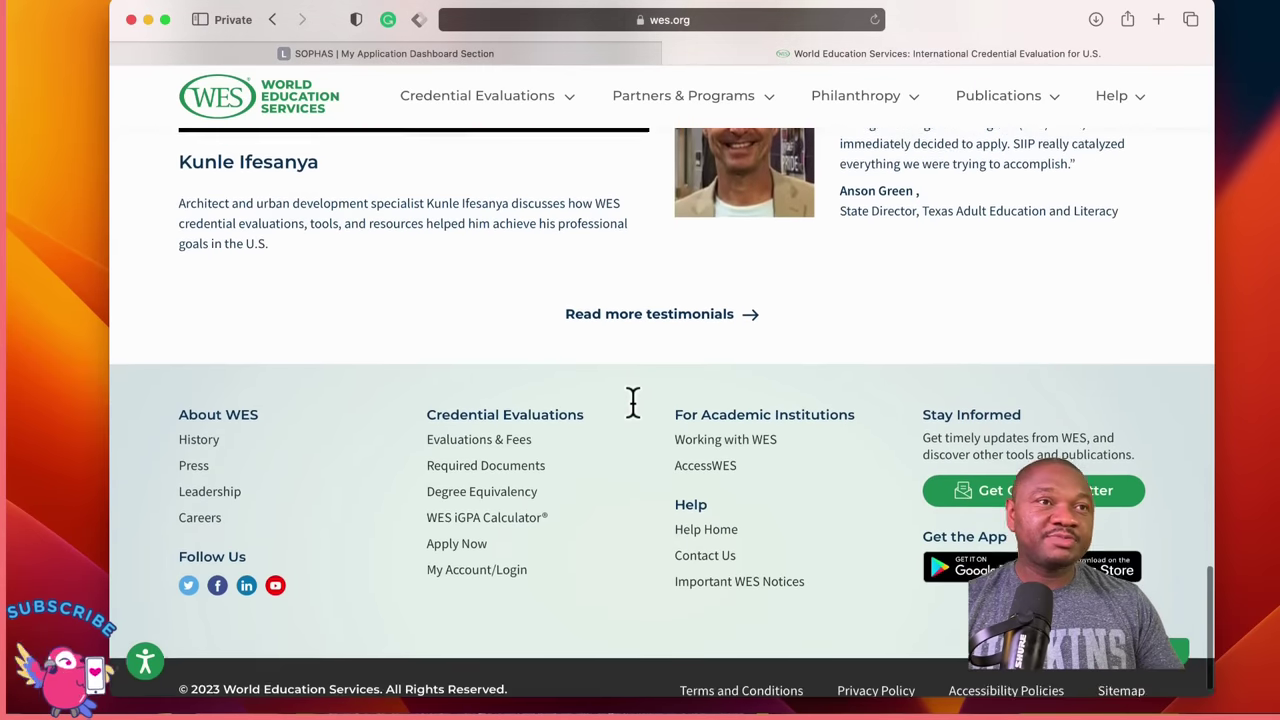
scroll(633, 400, up, 20)
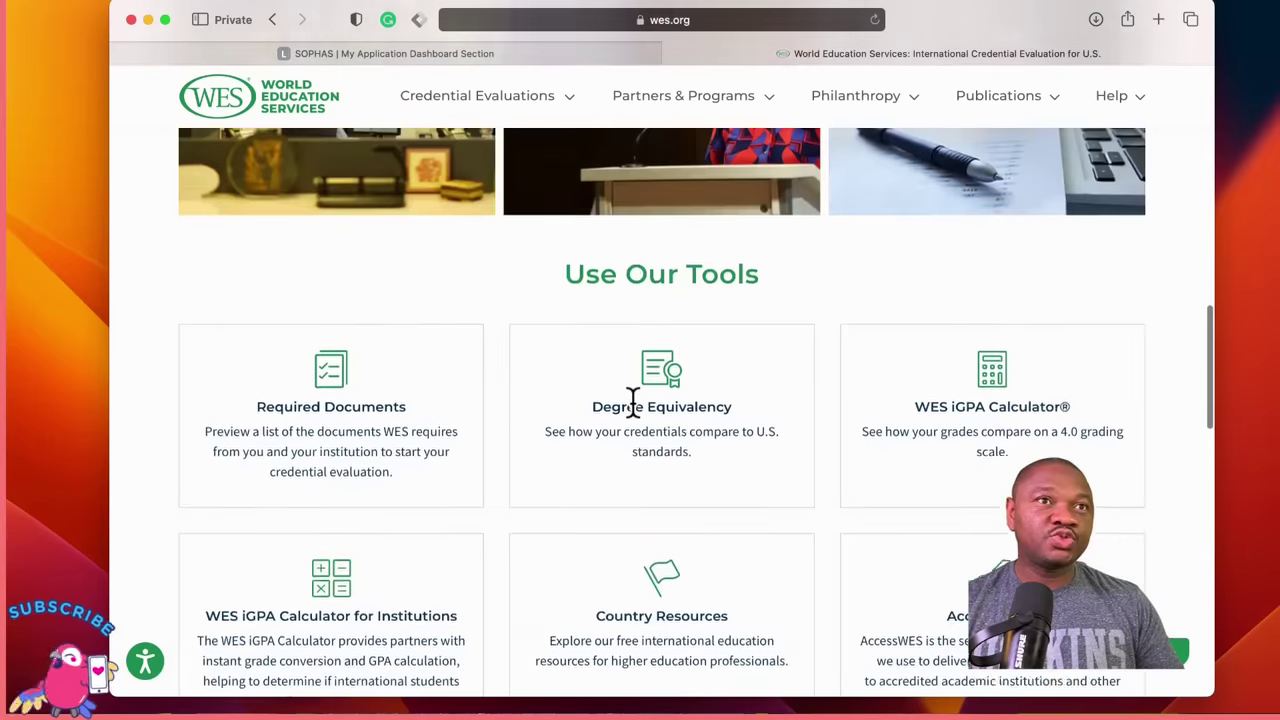
scroll(633, 400, up, 3)
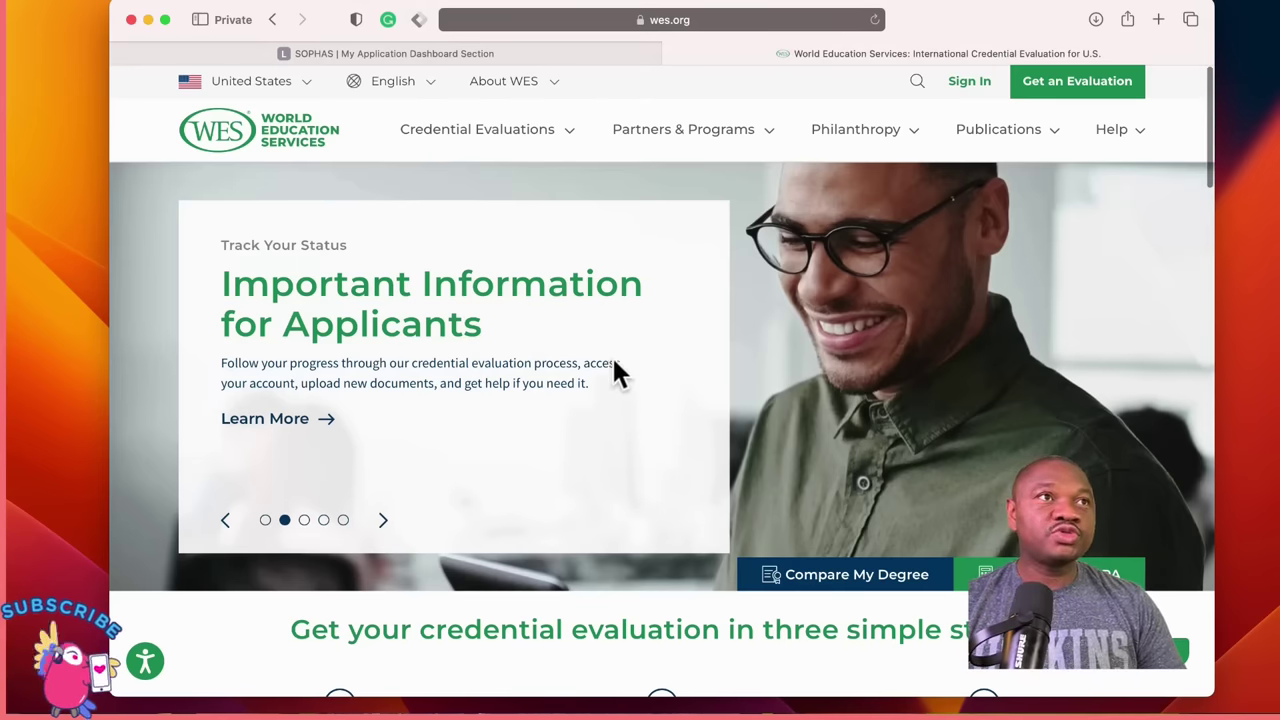
Step: Start an evaluation for use in the U.S. and submit the applicant's email address
click(1068, 100)
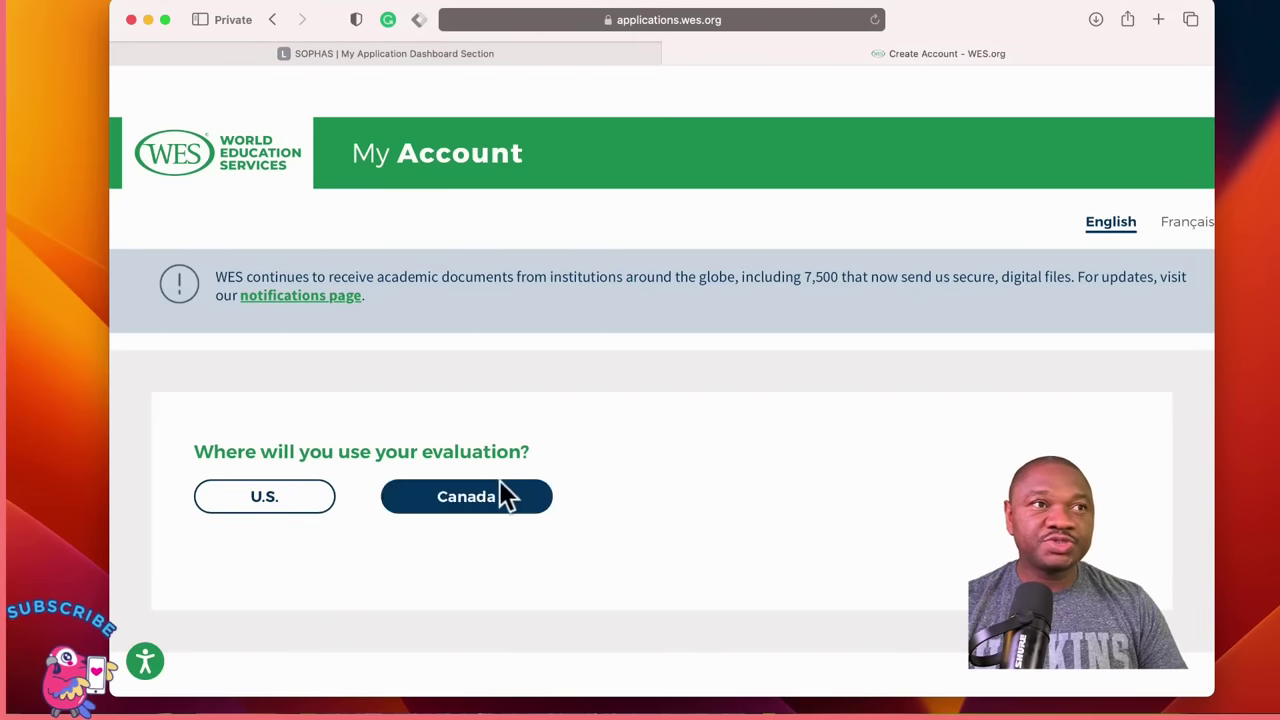
click(280, 514)
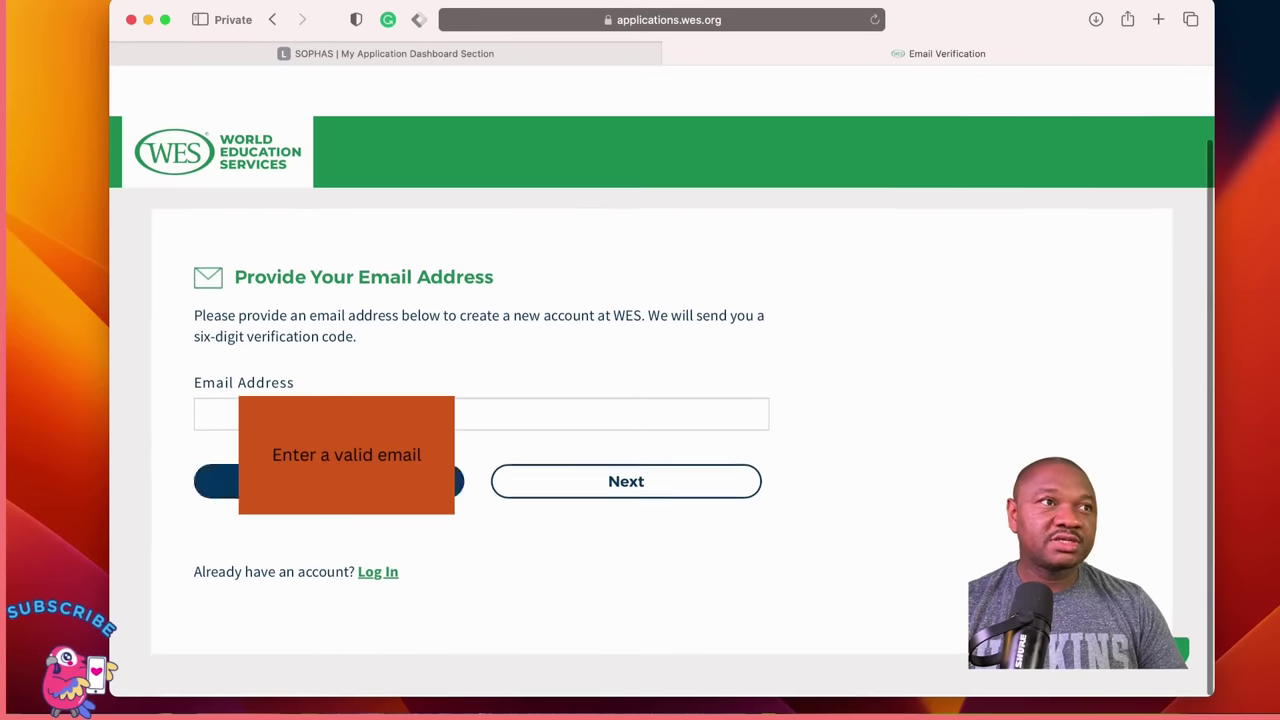
click(203, 414)
text(dr)
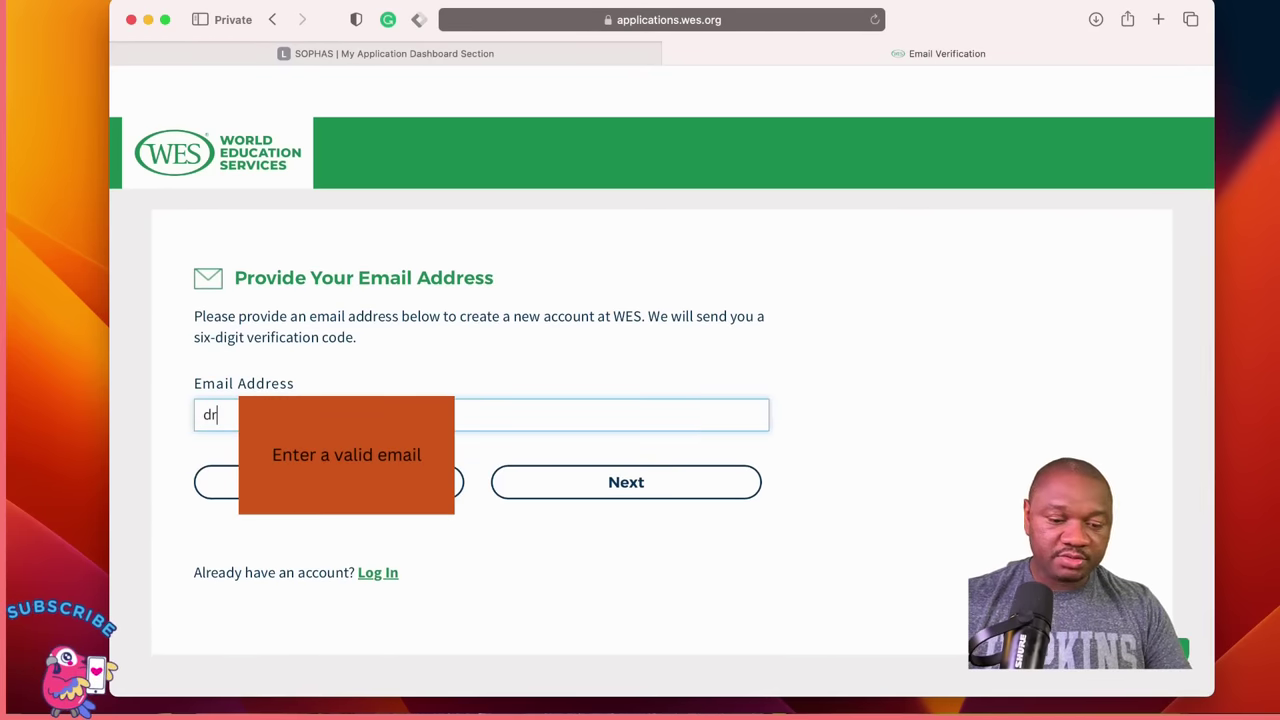
text(bar)
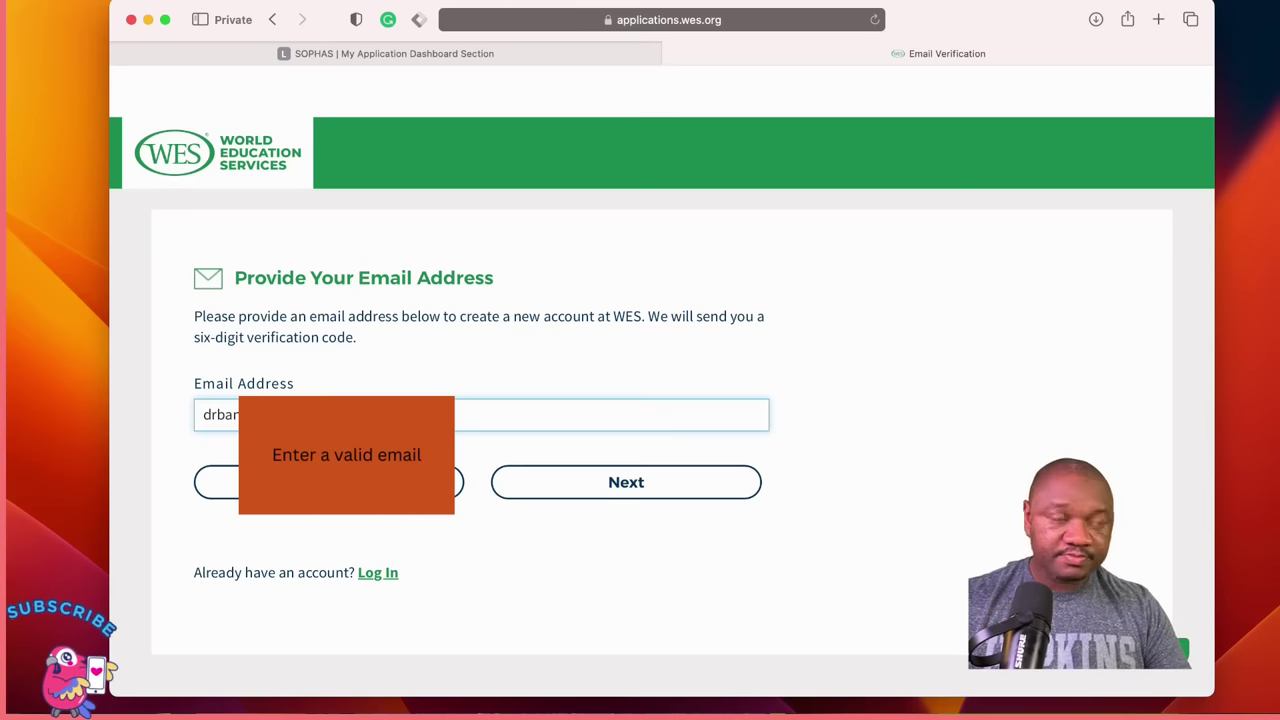
click(603, 497)
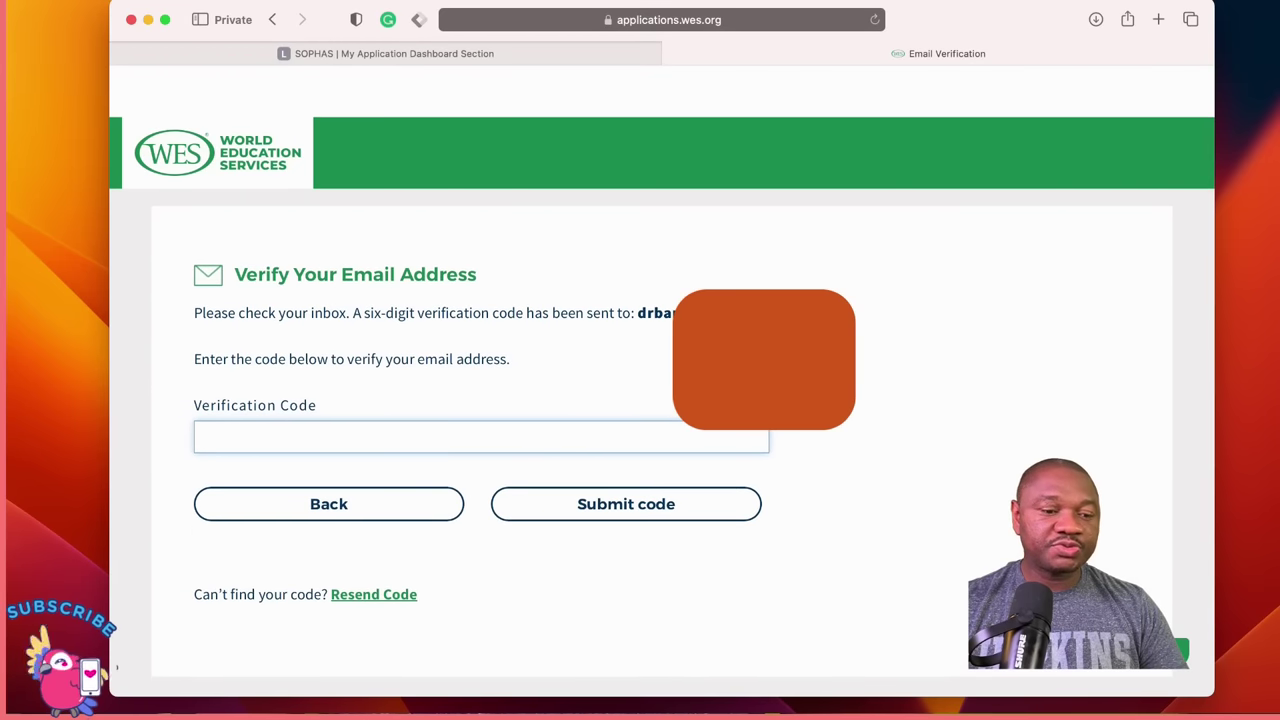
Step: Paste the emailed verification code, submit it, and continue to account creation
key(super+Tab)
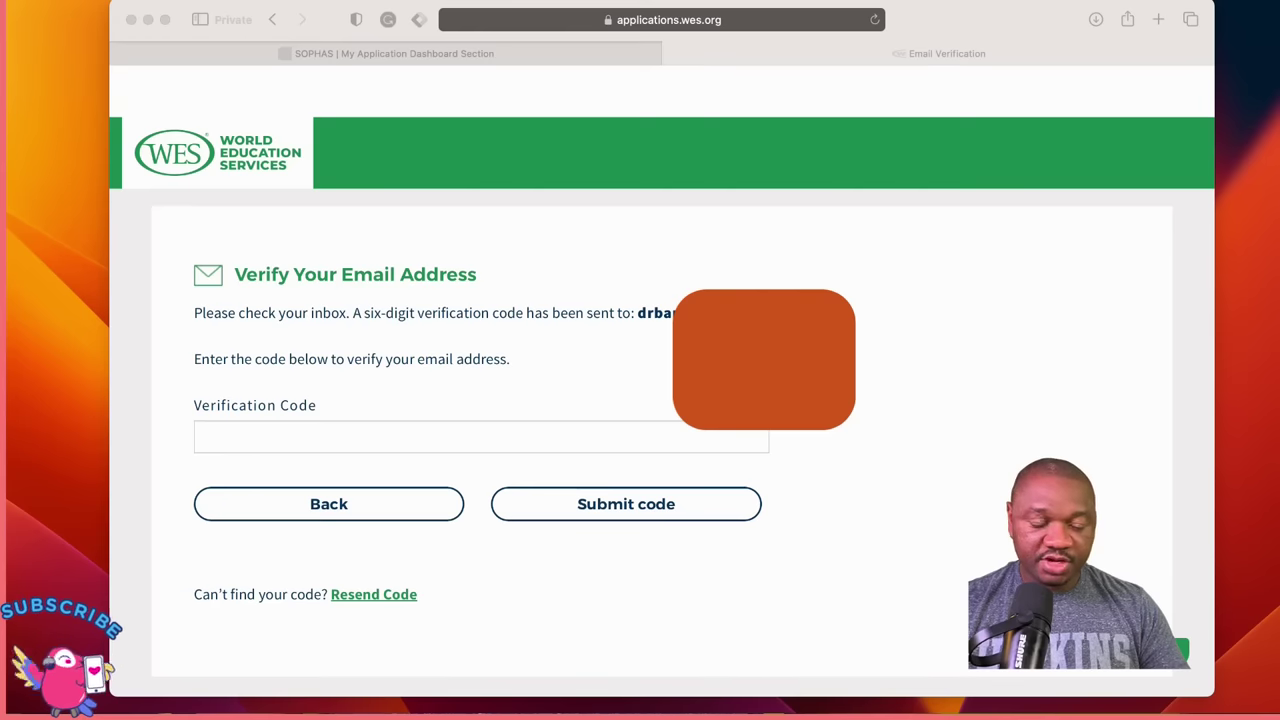
click(320, 430)
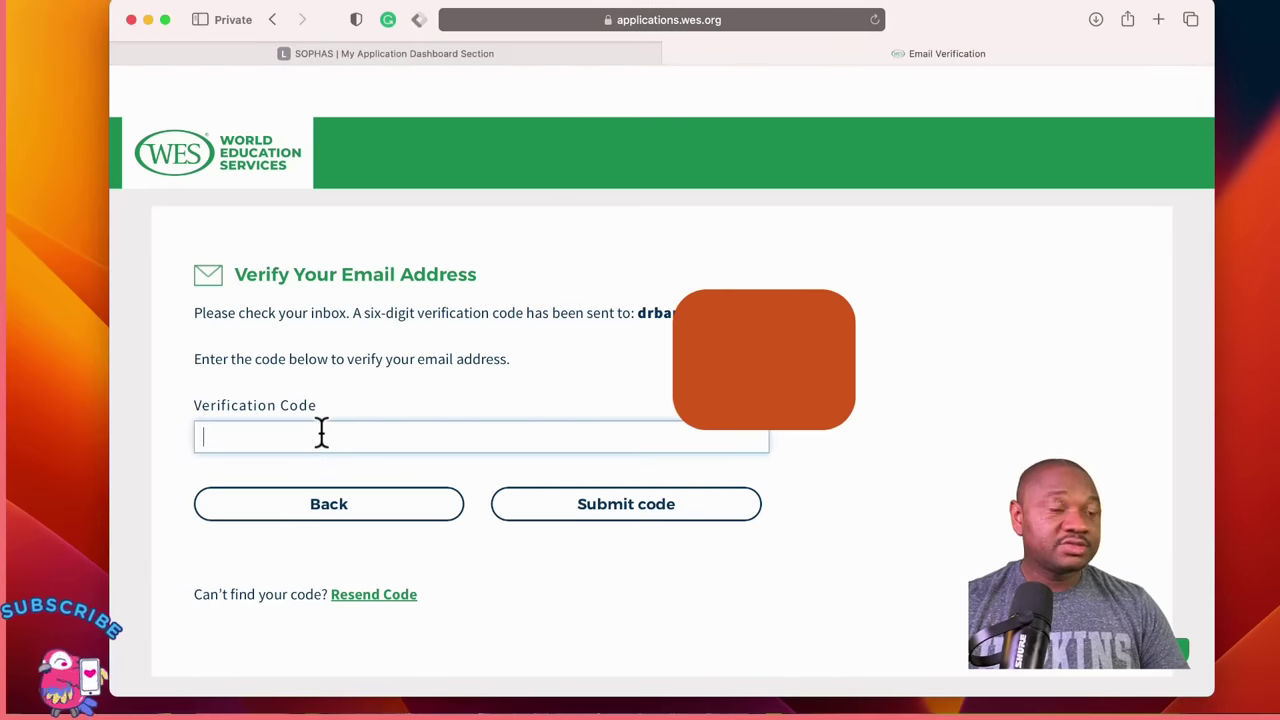
key(super+v)
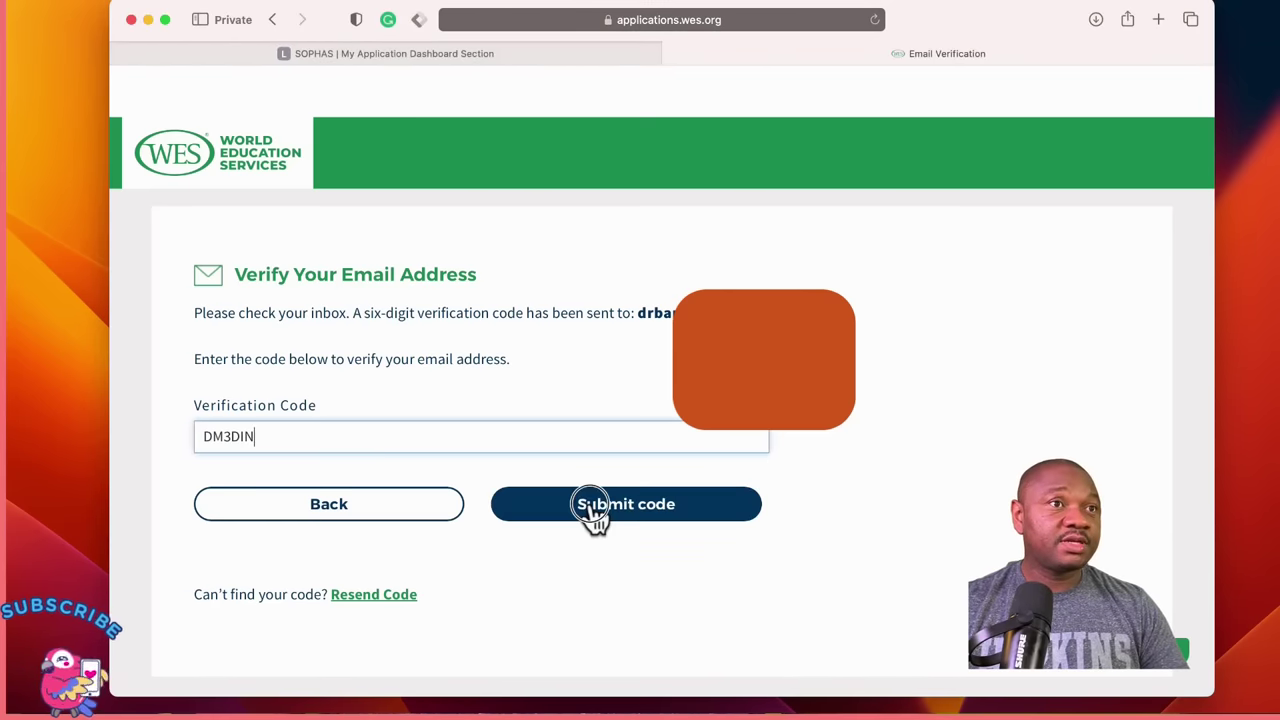
click(588, 508)
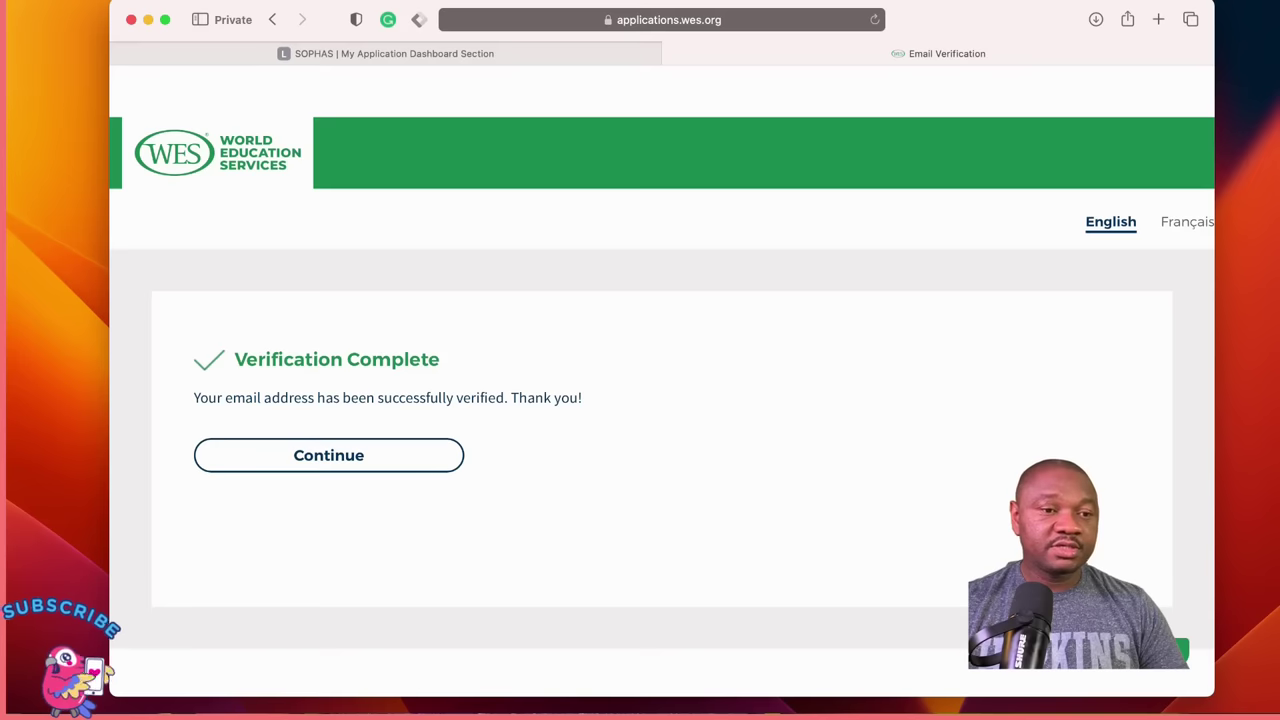
key(super+Tab)
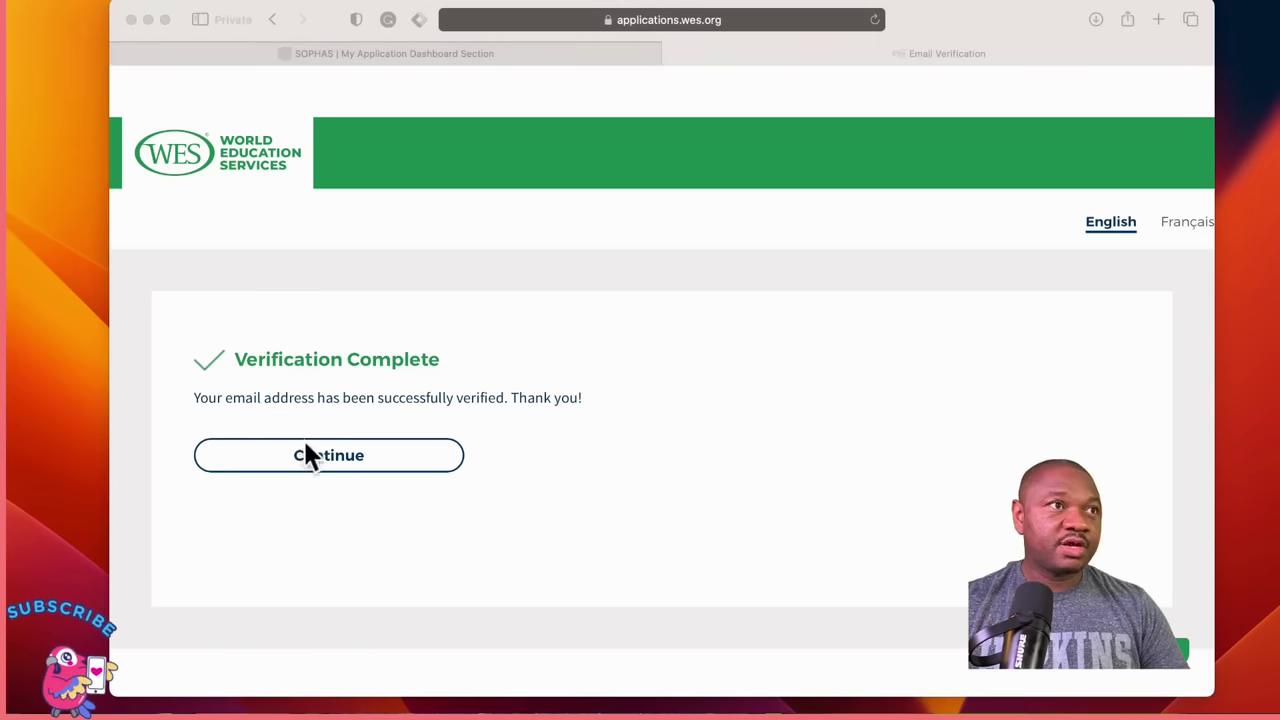
click(308, 452)
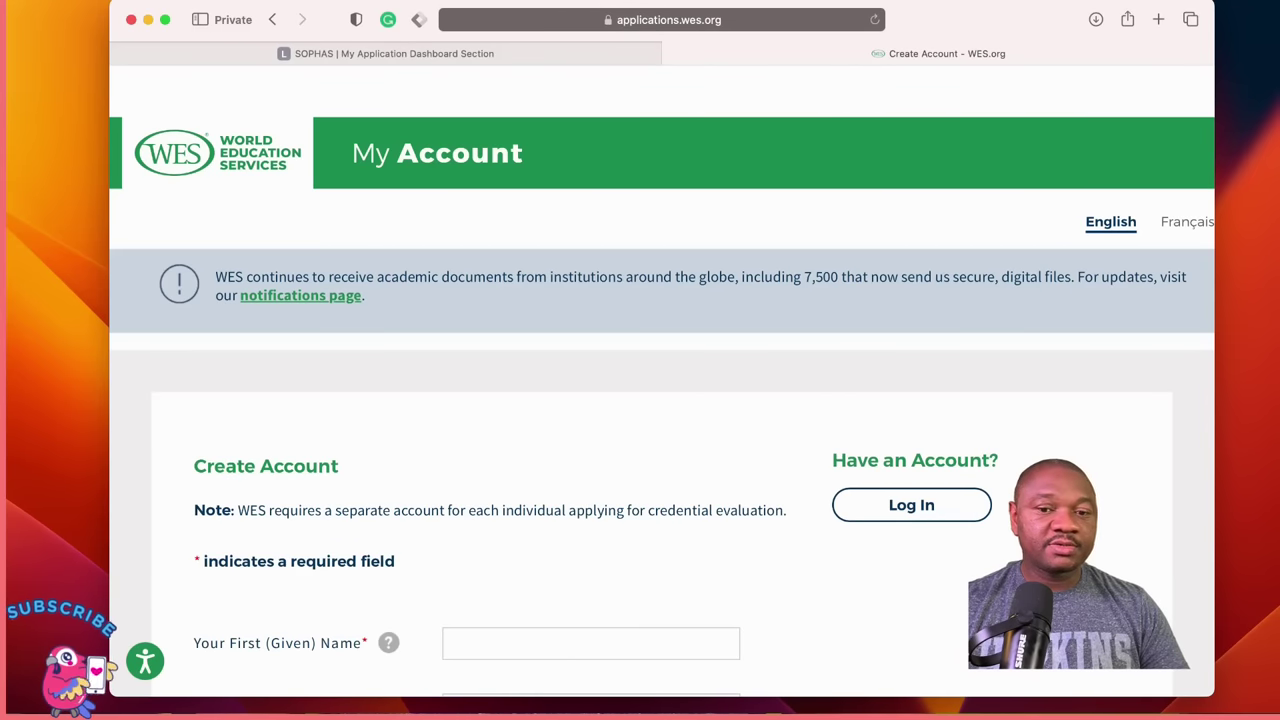
Step: Enter the applicant's first name in First (Given) Name
scroll(516, 414, down, 5)
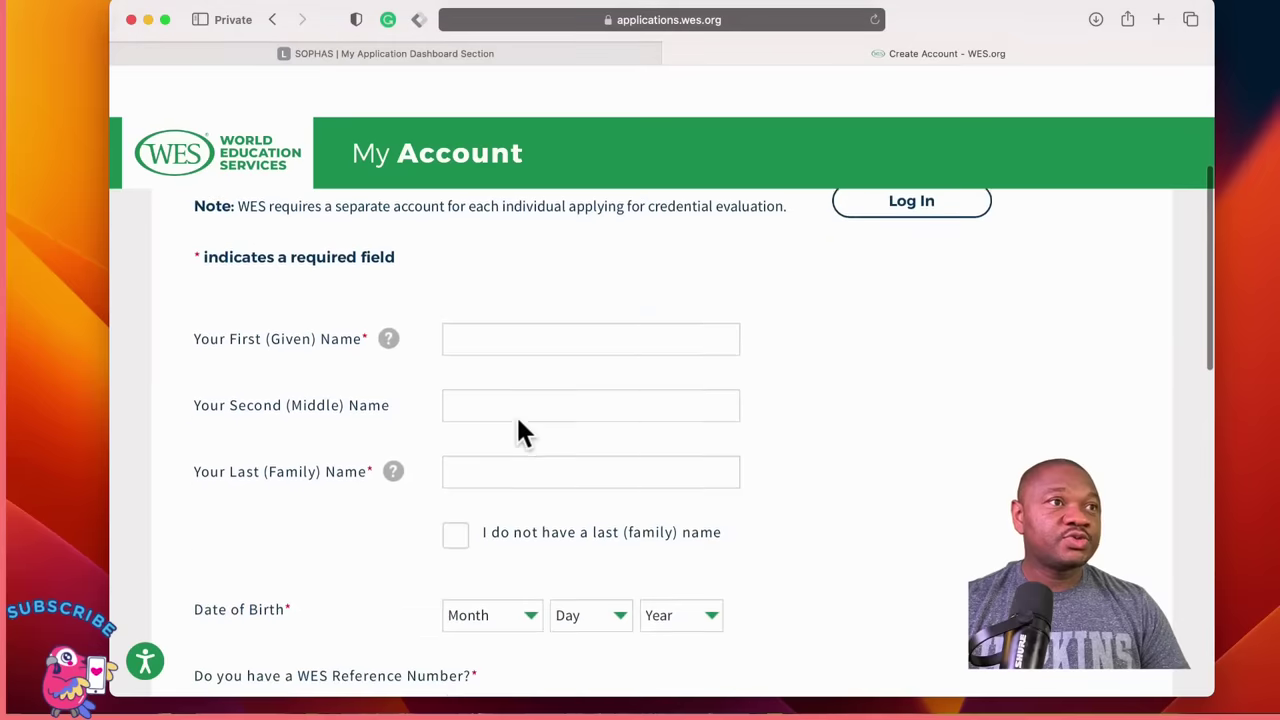
scroll(516, 414, up, 4)
scroll(518, 420, up, 2)
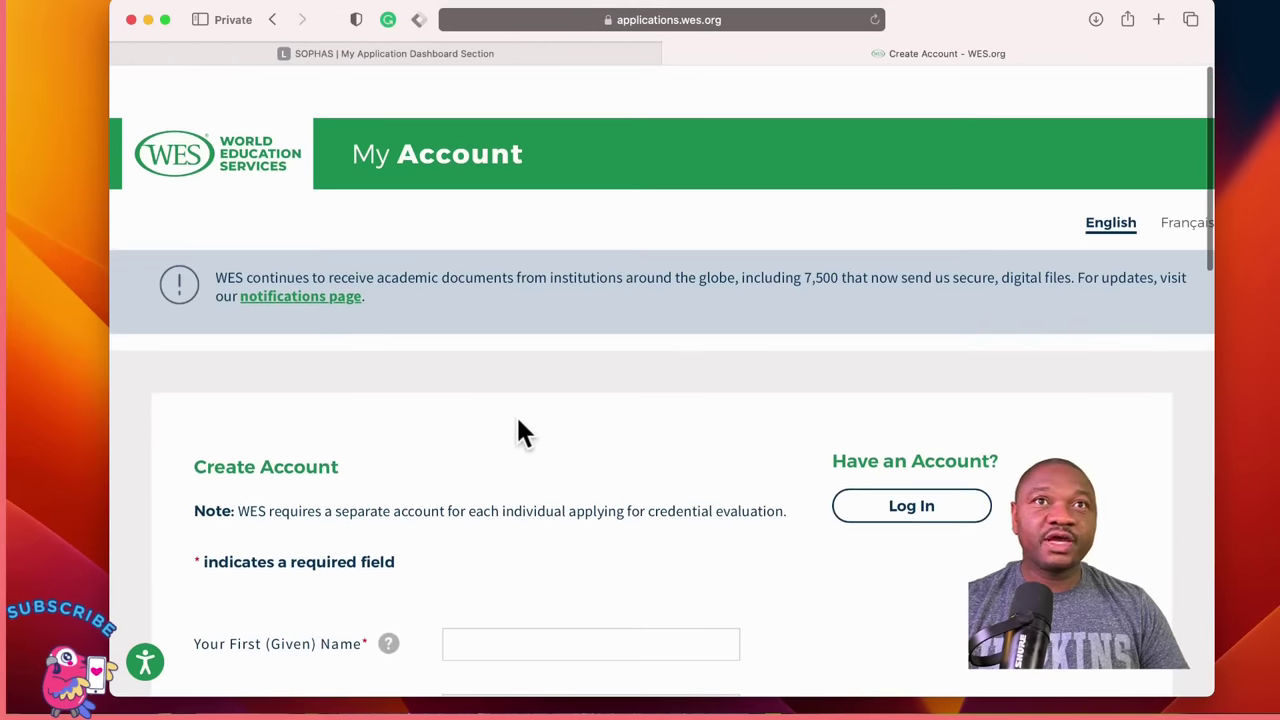
scroll(518, 420, down, 3)
scroll(518, 421, down, 3)
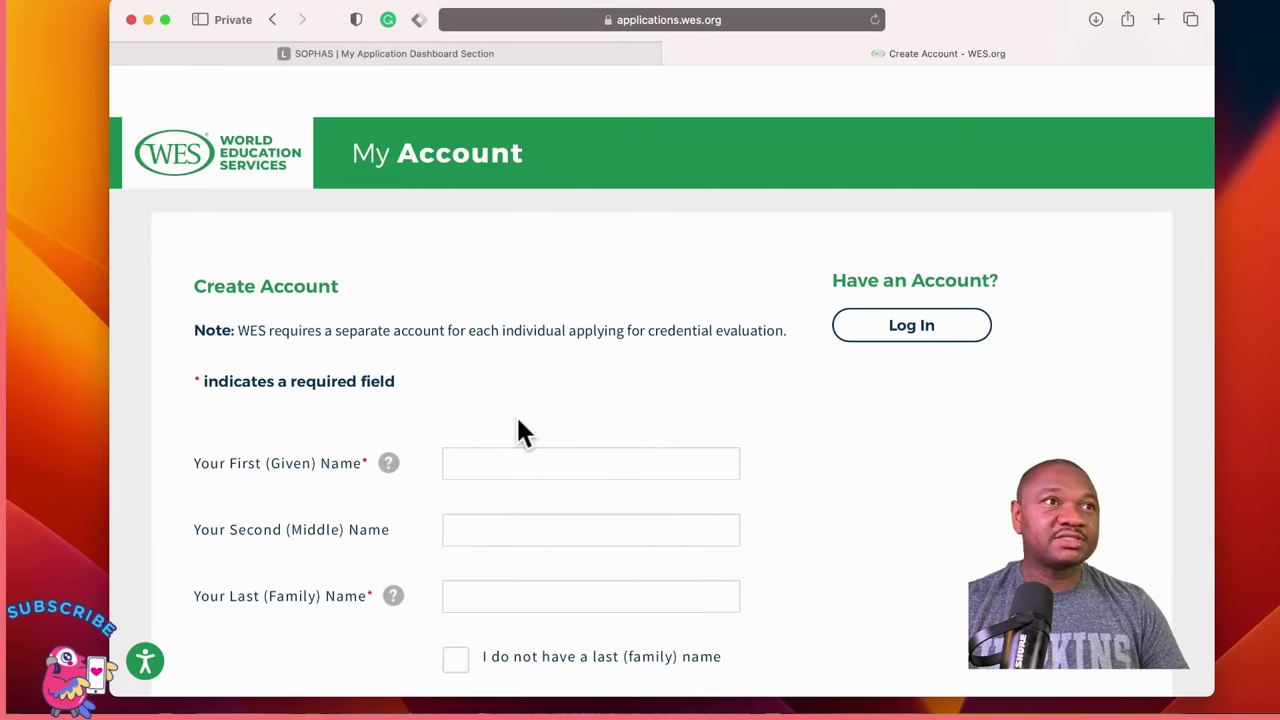
scroll(517, 418, up, 1)
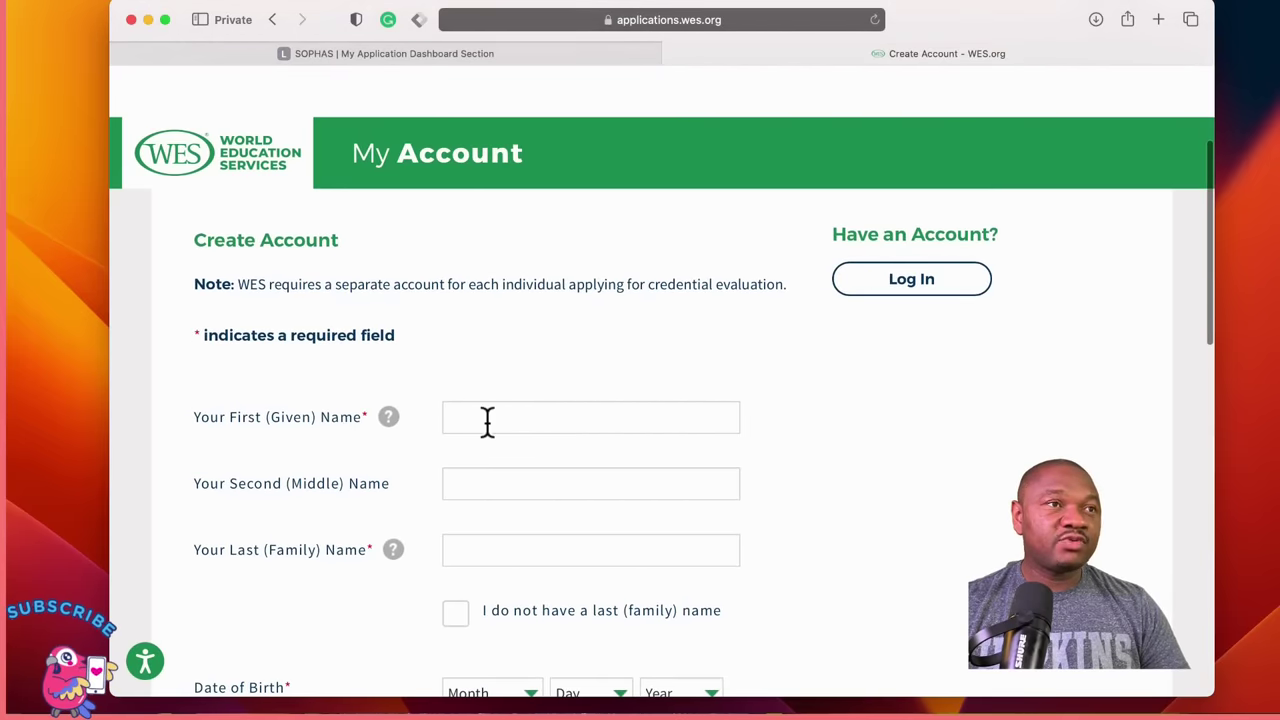
click(487, 420)
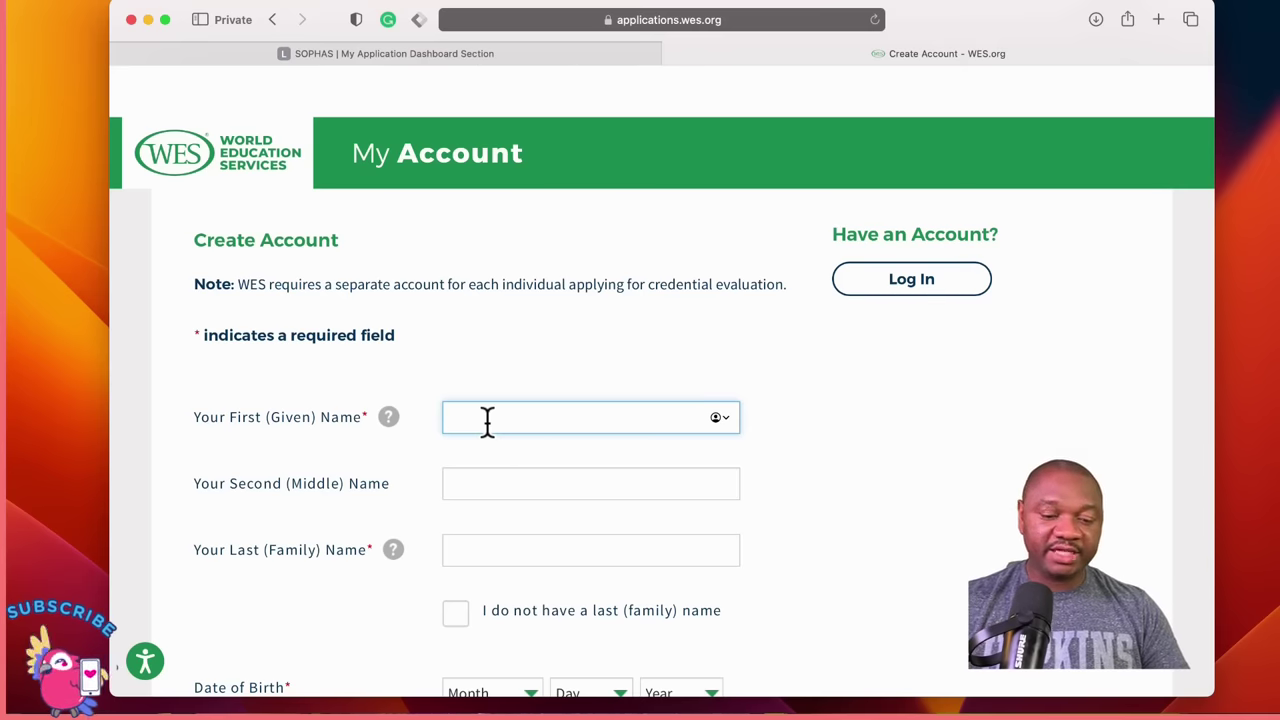
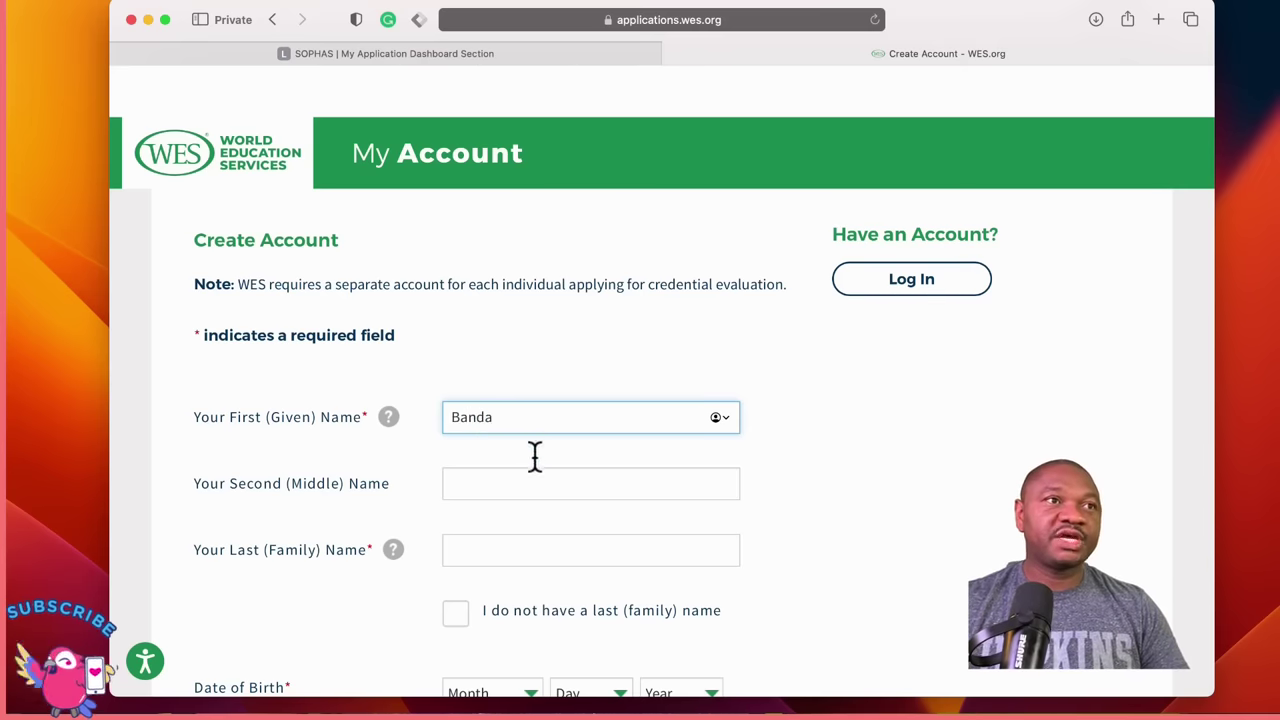
Step: Enter the applicant's surname in Last (Family) Name
scroll(535, 465, down, 2)
click(497, 461)
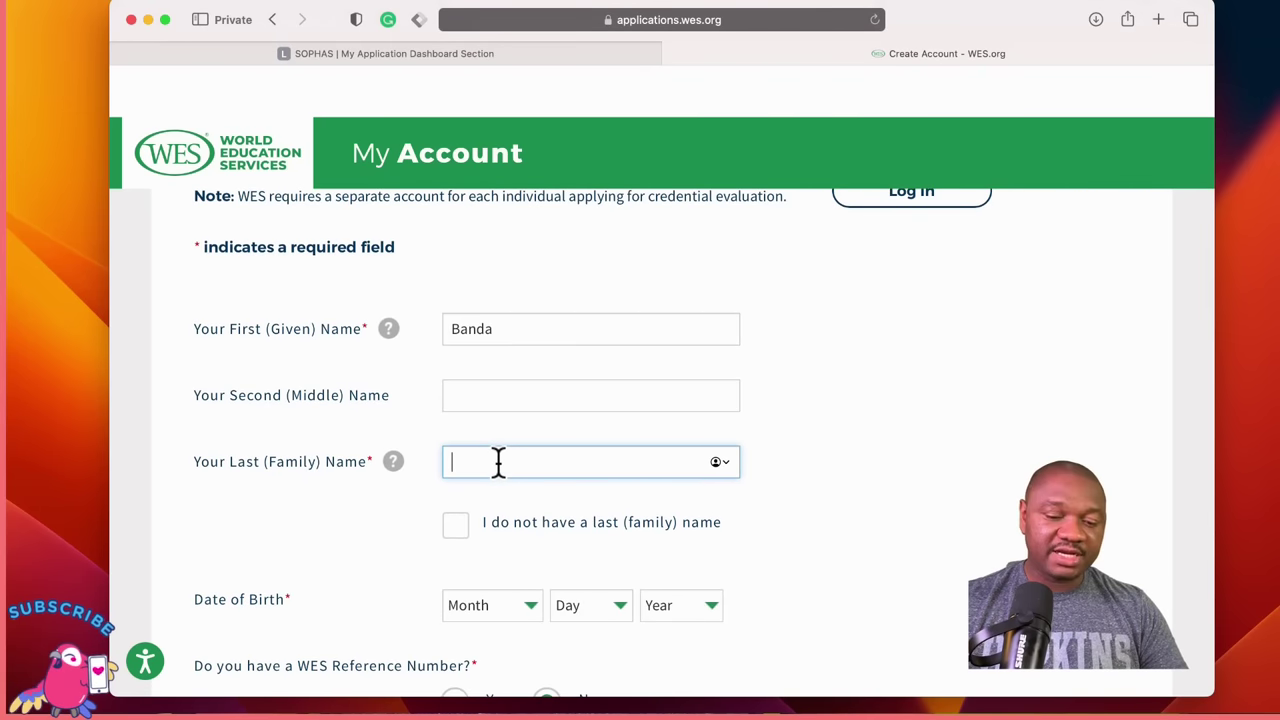
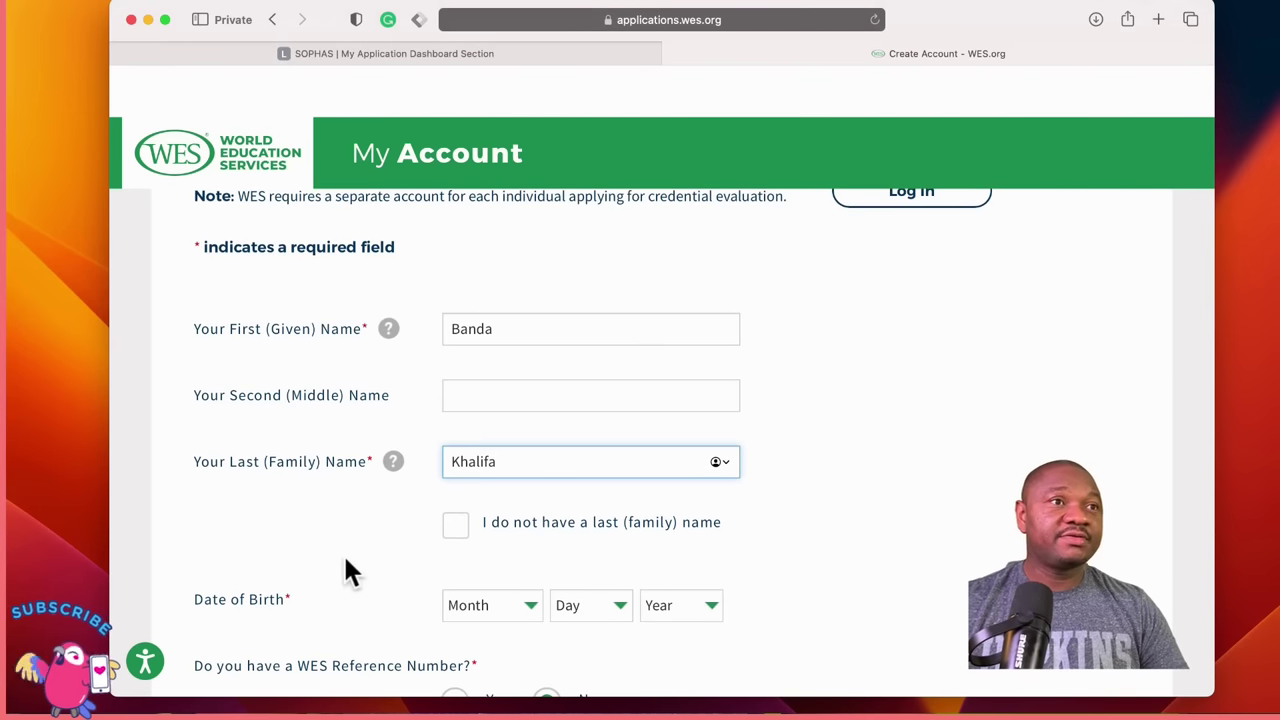
scroll(348, 568, down, 2)
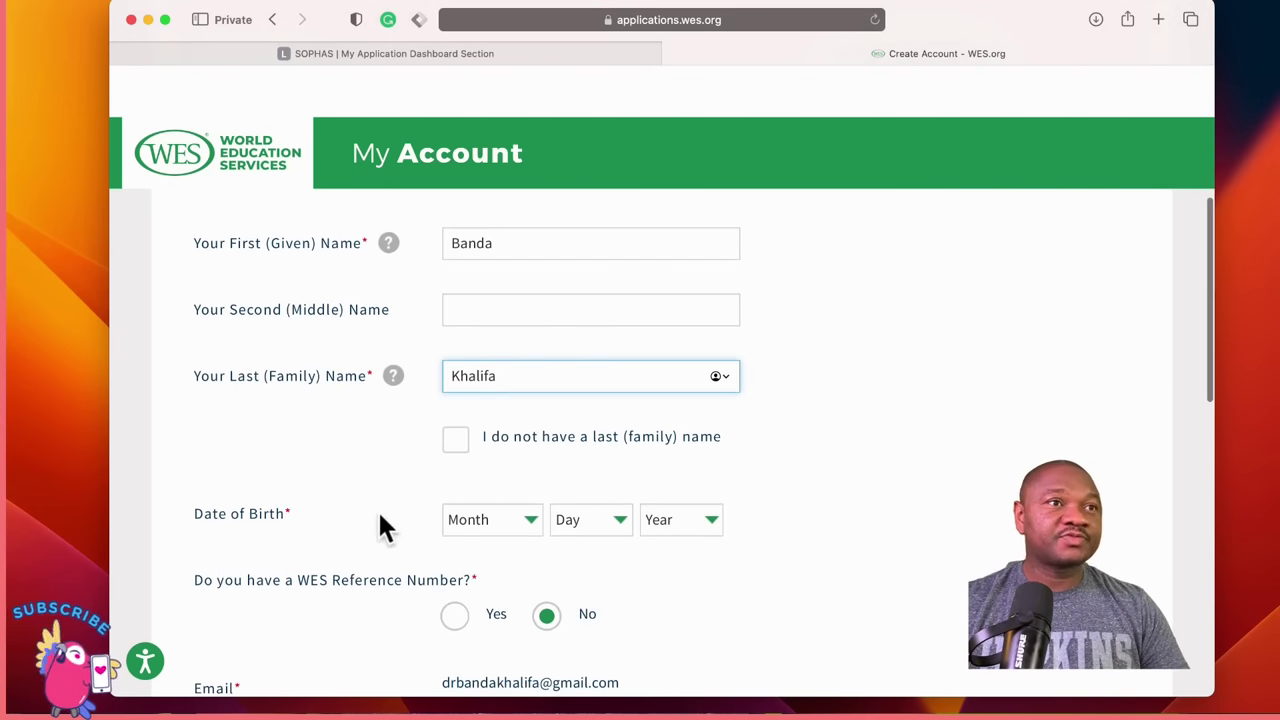
scroll(378, 515, down, 2)
scroll(436, 462, down, 1)
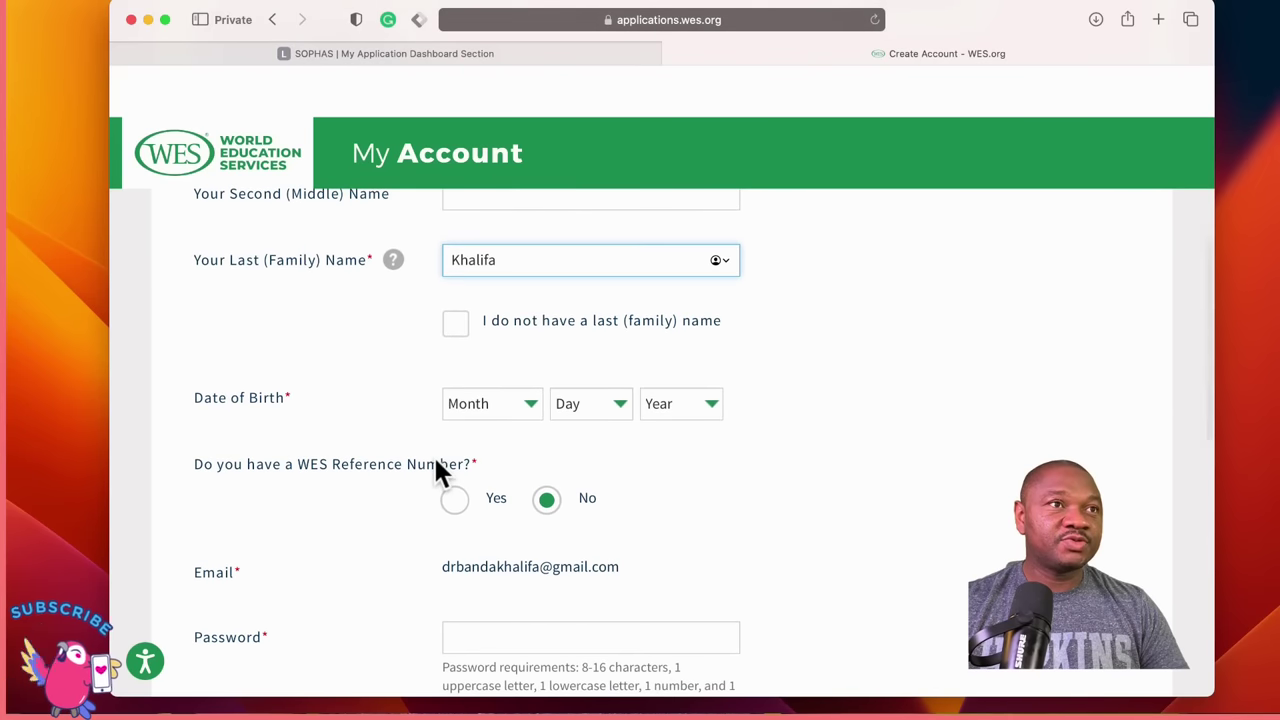
click(528, 403)
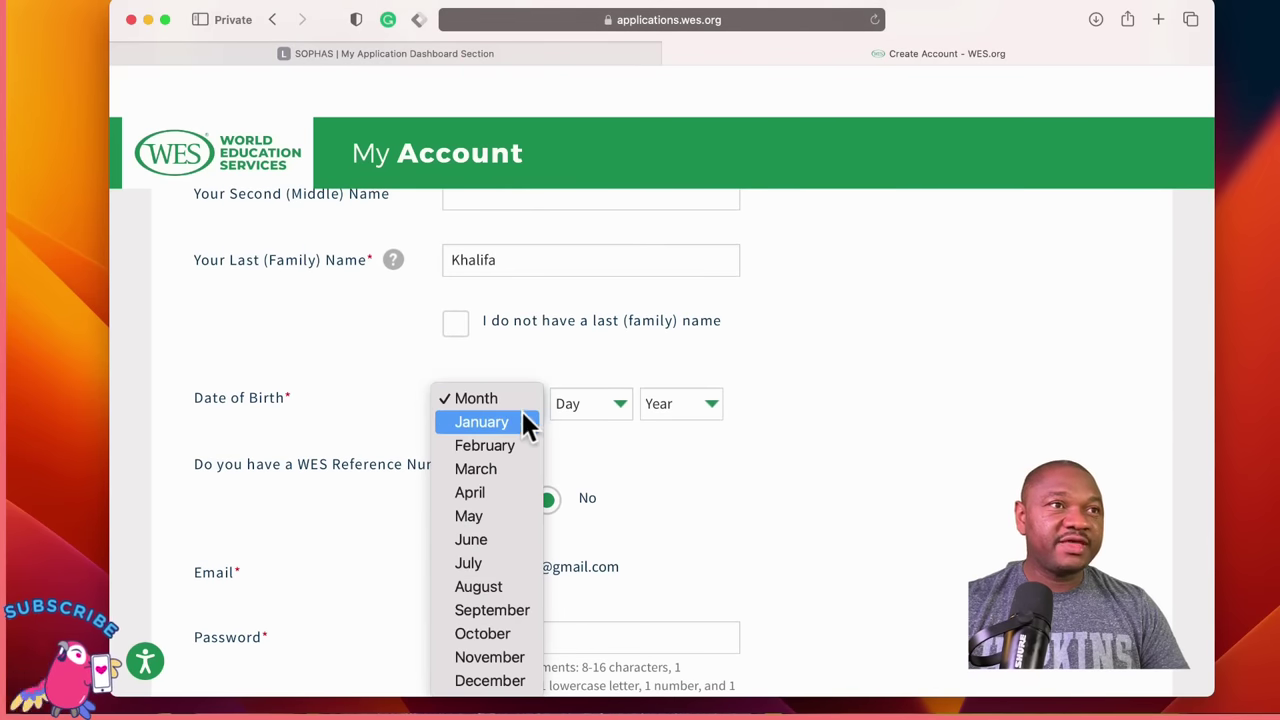
click(510, 445)
click(620, 405)
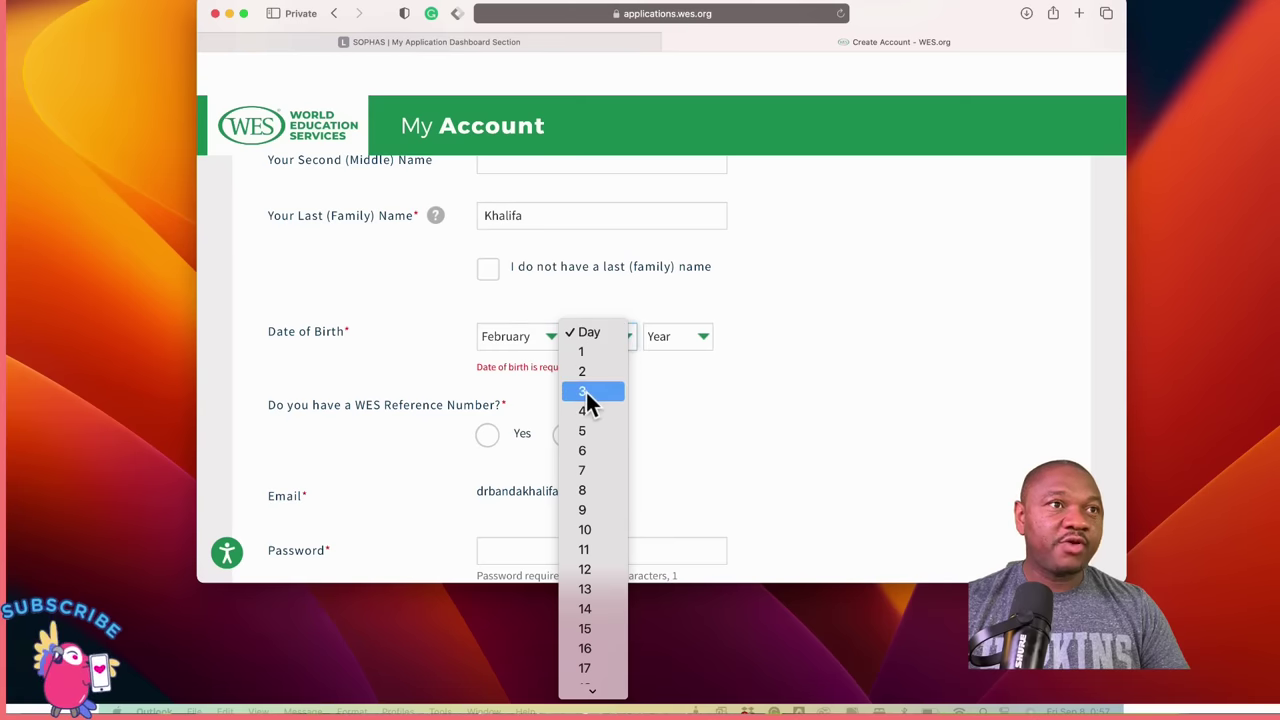
click(587, 410)
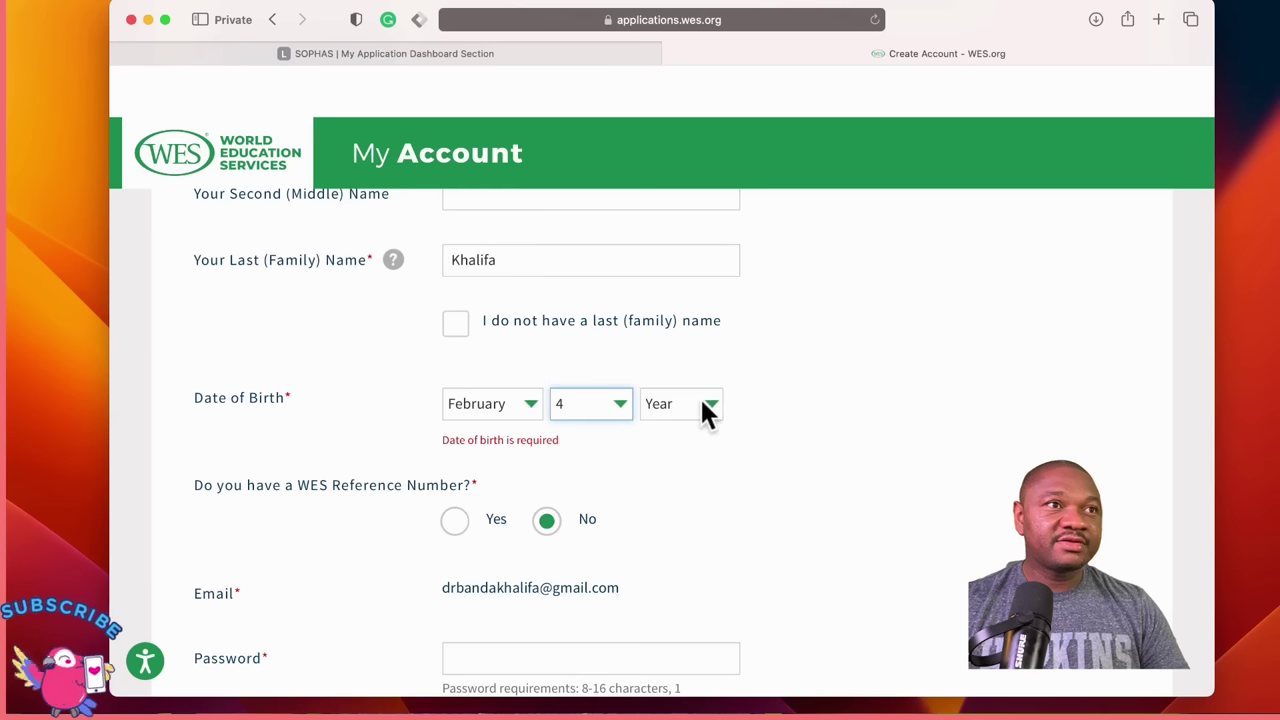
click(705, 410)
scroll(714, 560, down, 5)
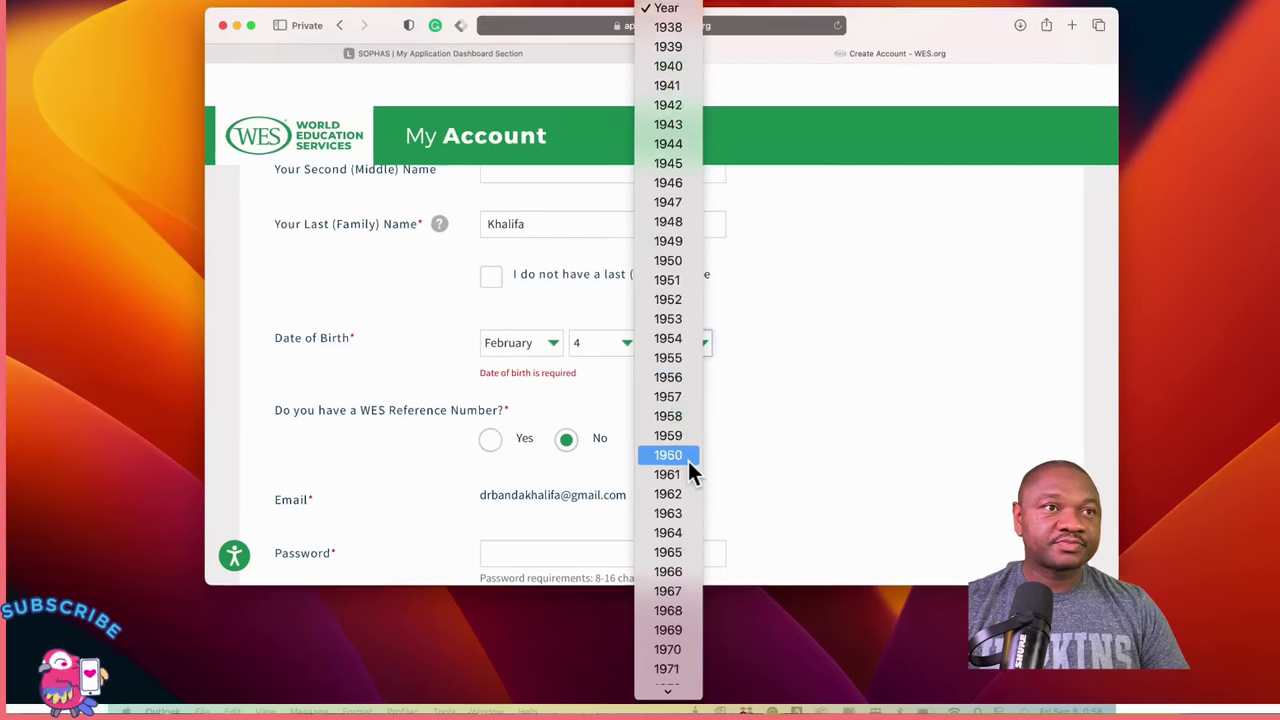
scroll(688, 464, down, 5)
scroll(688, 464, down, 5)
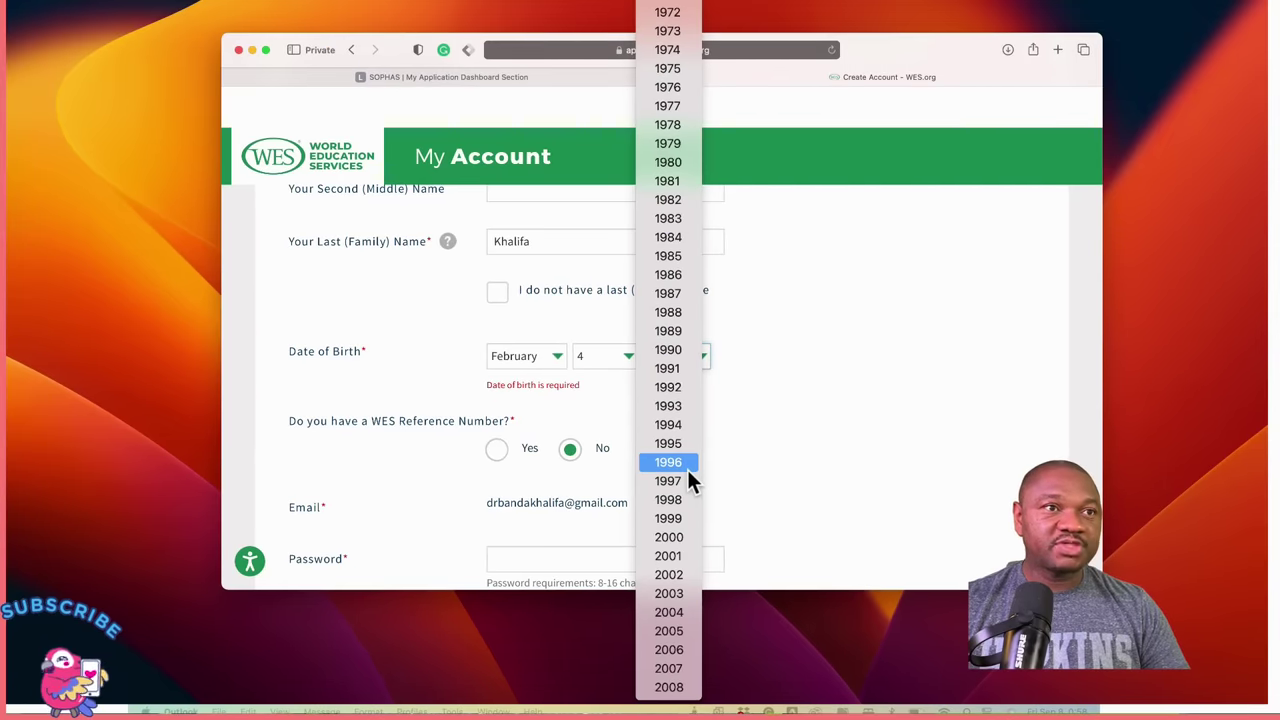
click(675, 517)
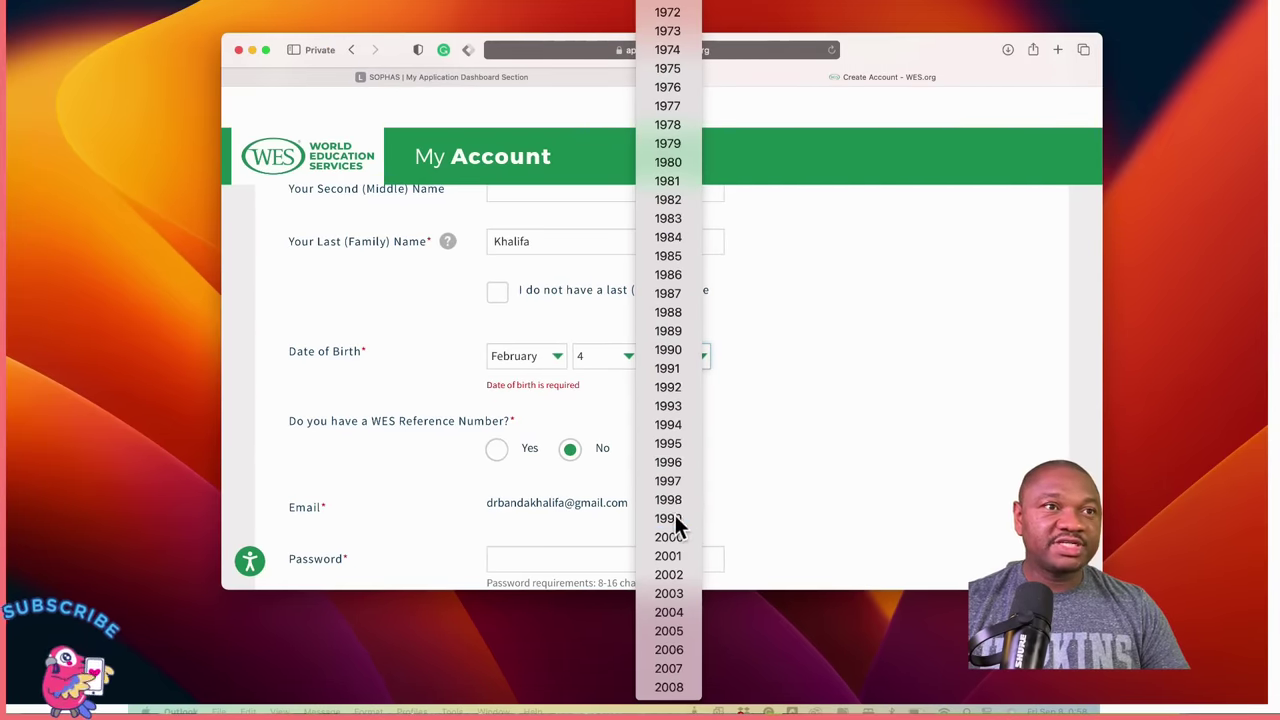
Step: Enter the account password and confirm it
scroll(706, 485, down, 3)
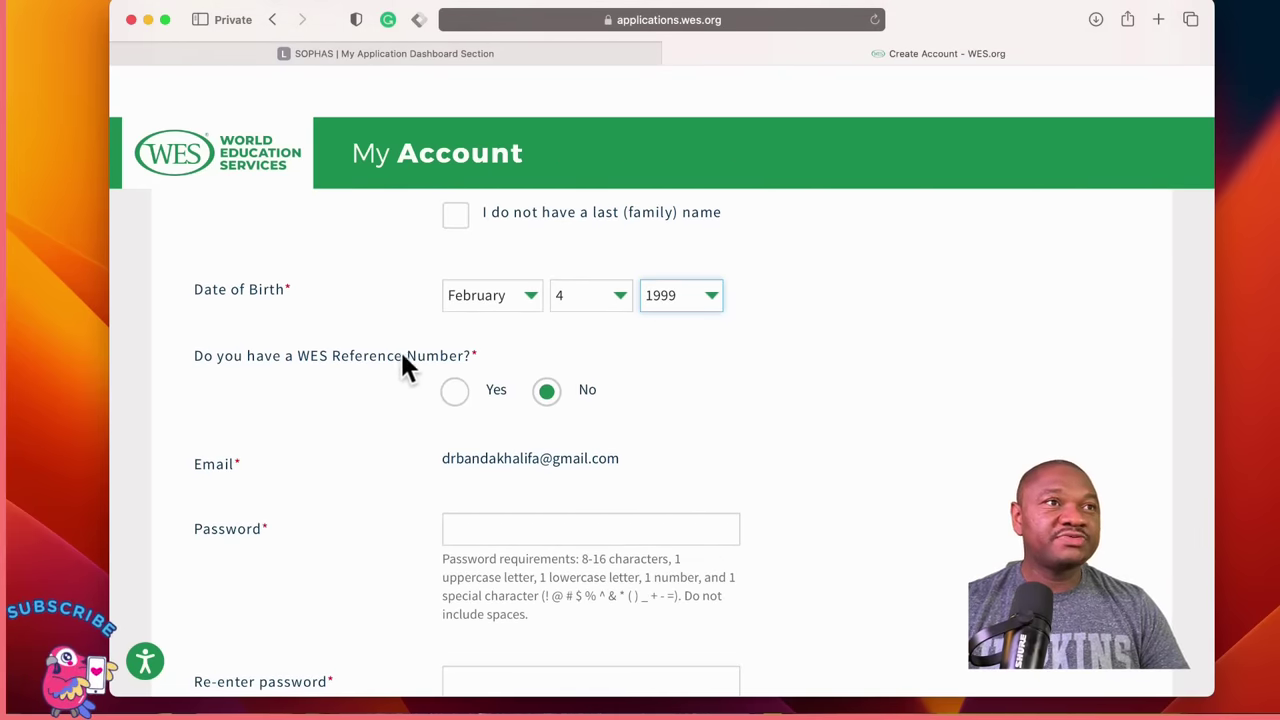
scroll(381, 553, down, 2)
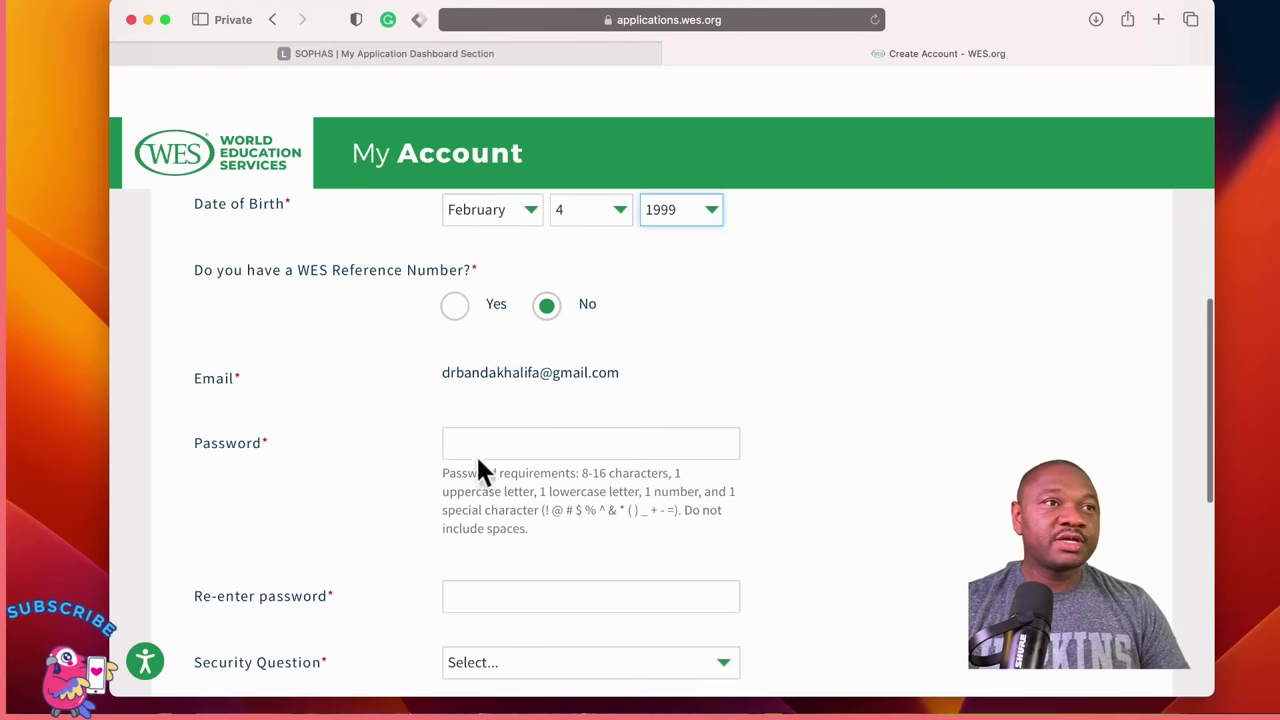
click(497, 441)
text(••••••)
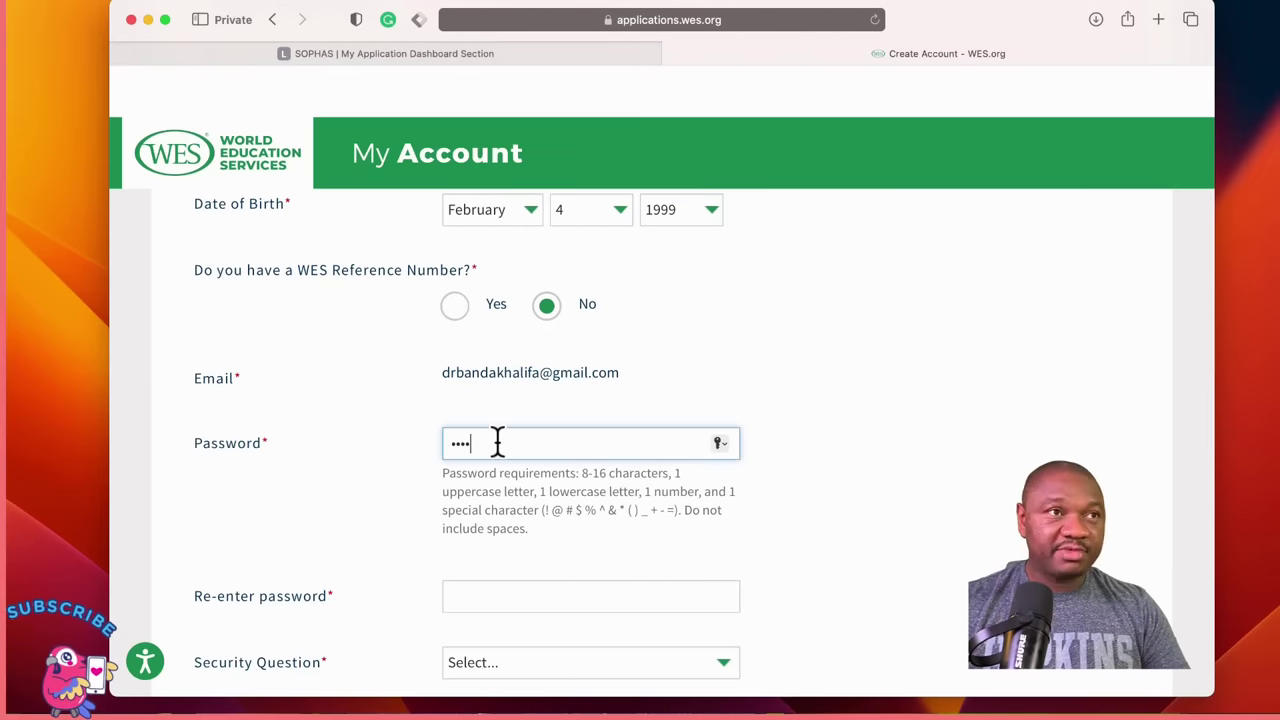
text(••••)
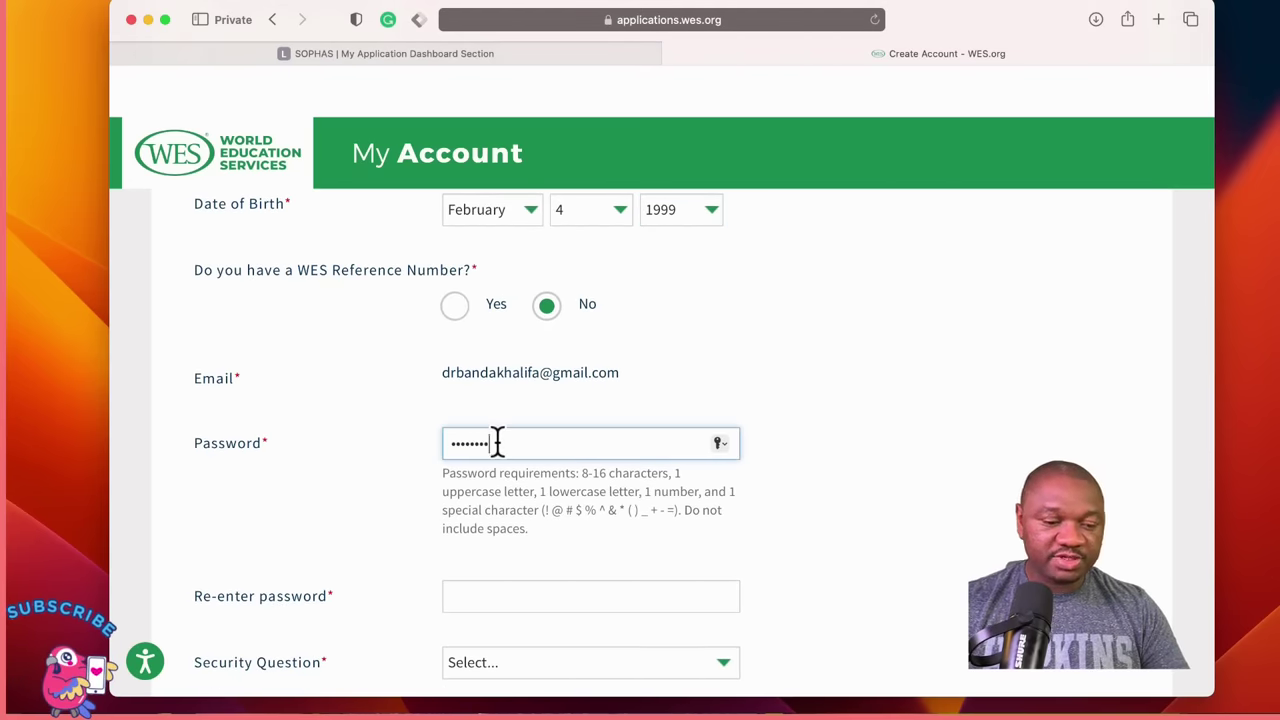
scroll(421, 540, down, 3)
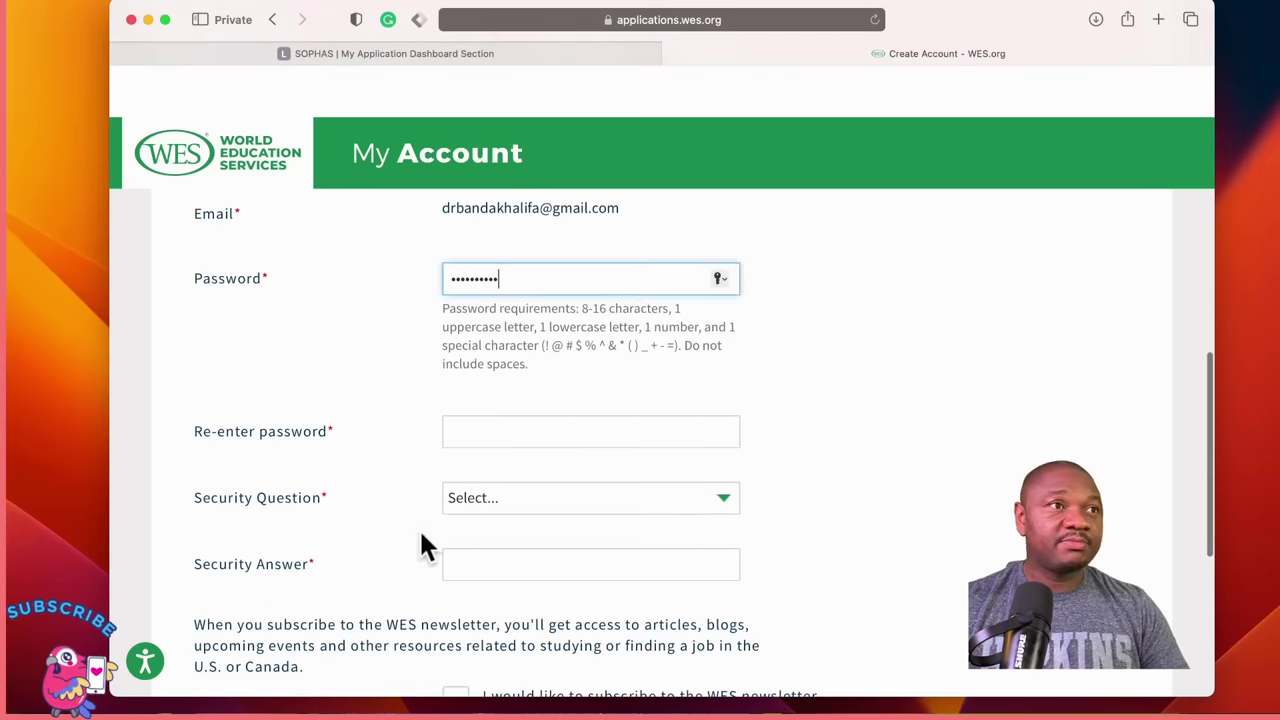
click(484, 431)
text(••••••)
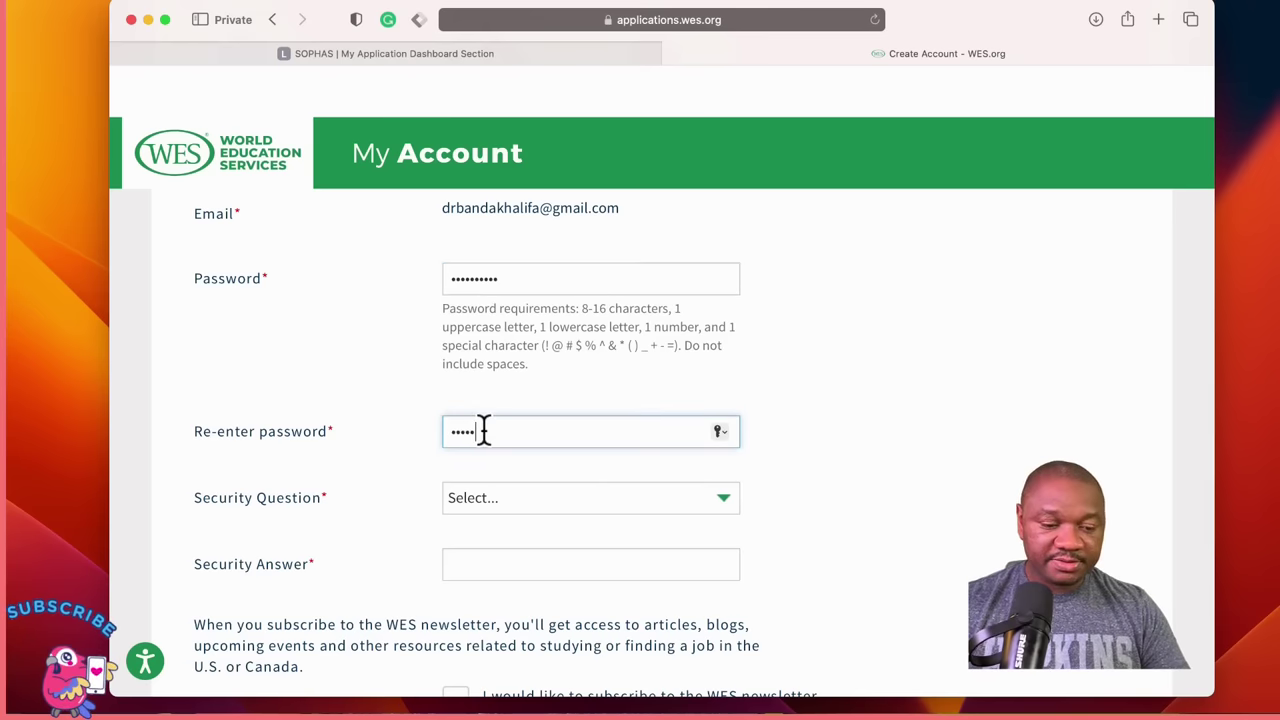
text(••••)
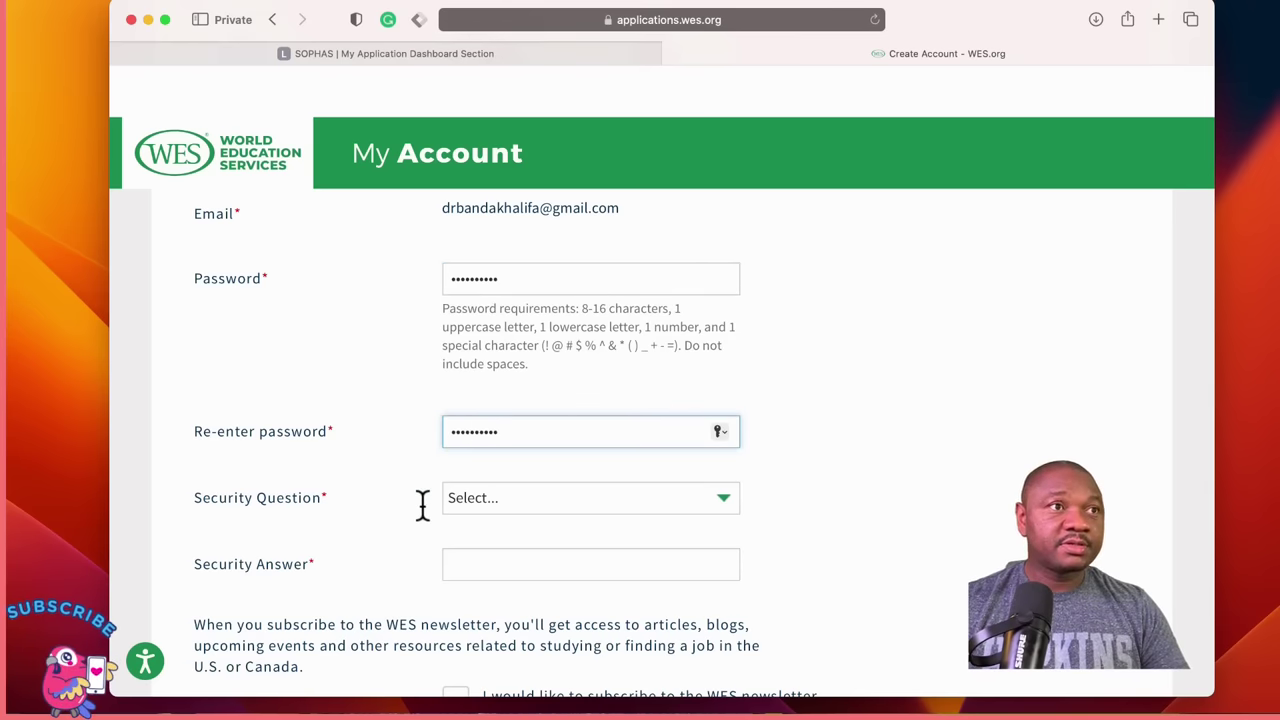
Step: Choose the first pet's name security question, enter its answer, and create the account
click(516, 493)
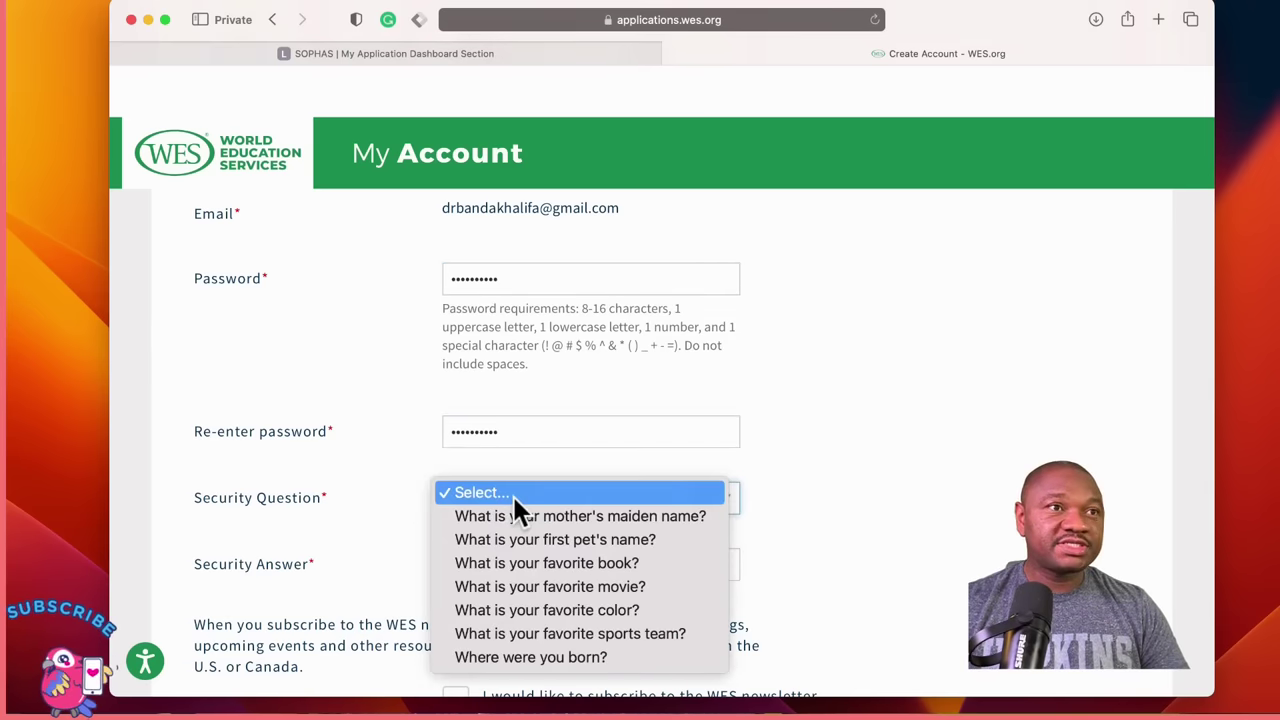
click(558, 539)
click(520, 565)
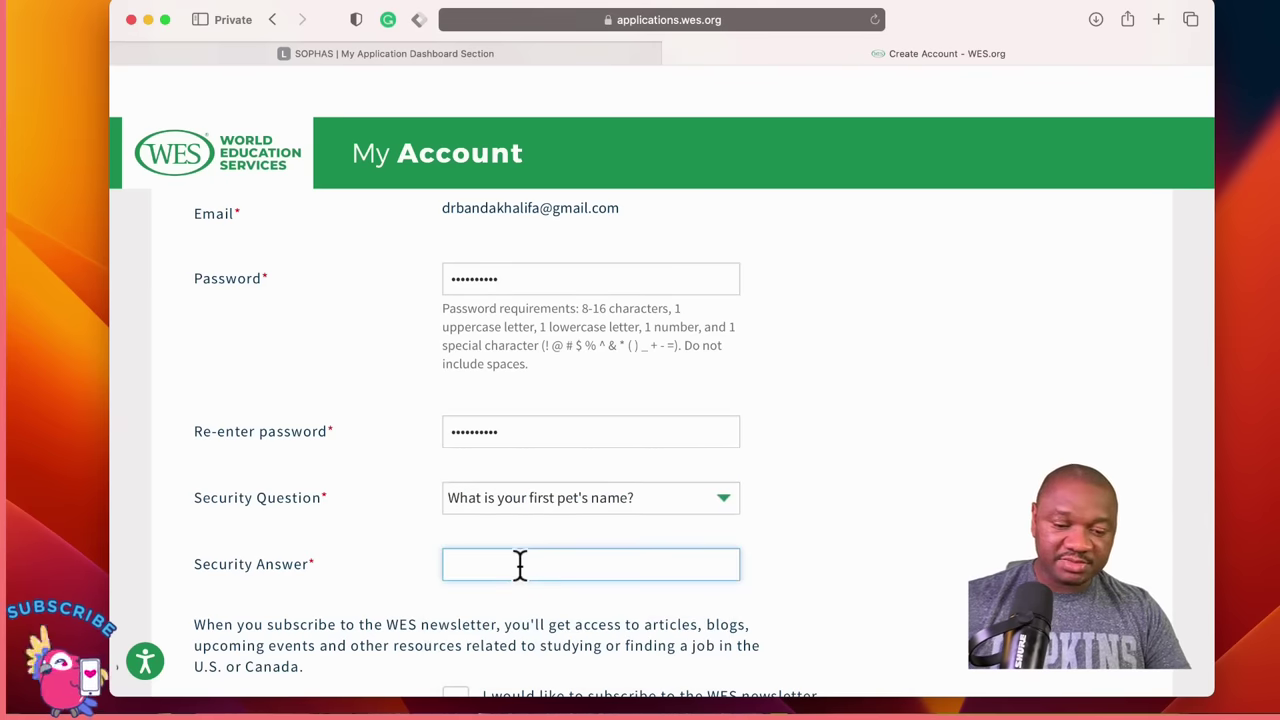
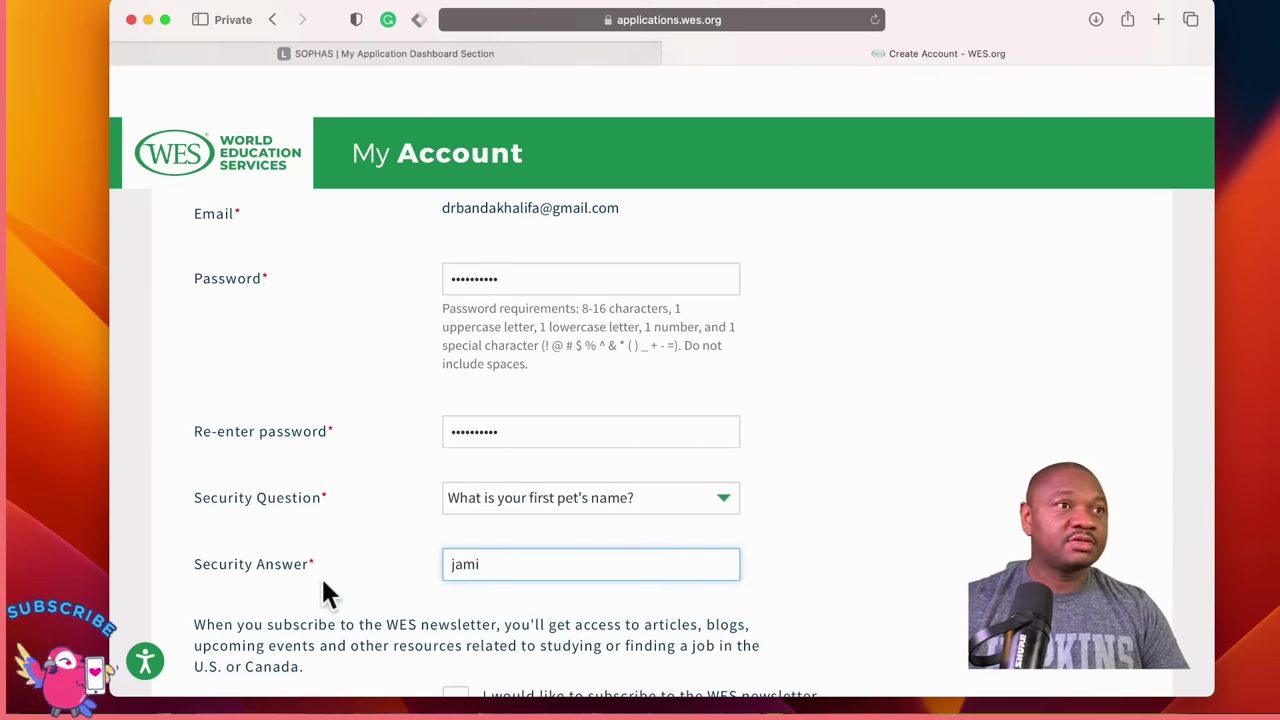
scroll(321, 576, down, 4)
scroll(328, 593, down, 1)
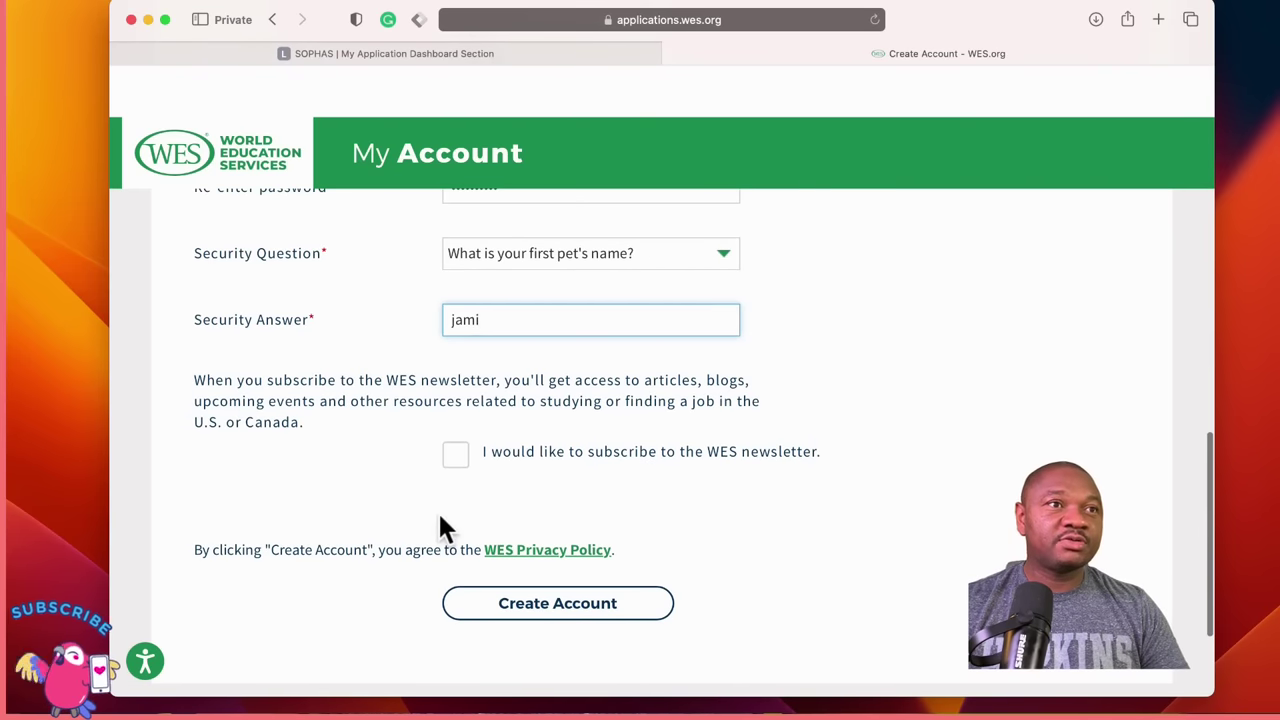
scroll(445, 528, down, 2)
scroll(445, 528, down, 2)
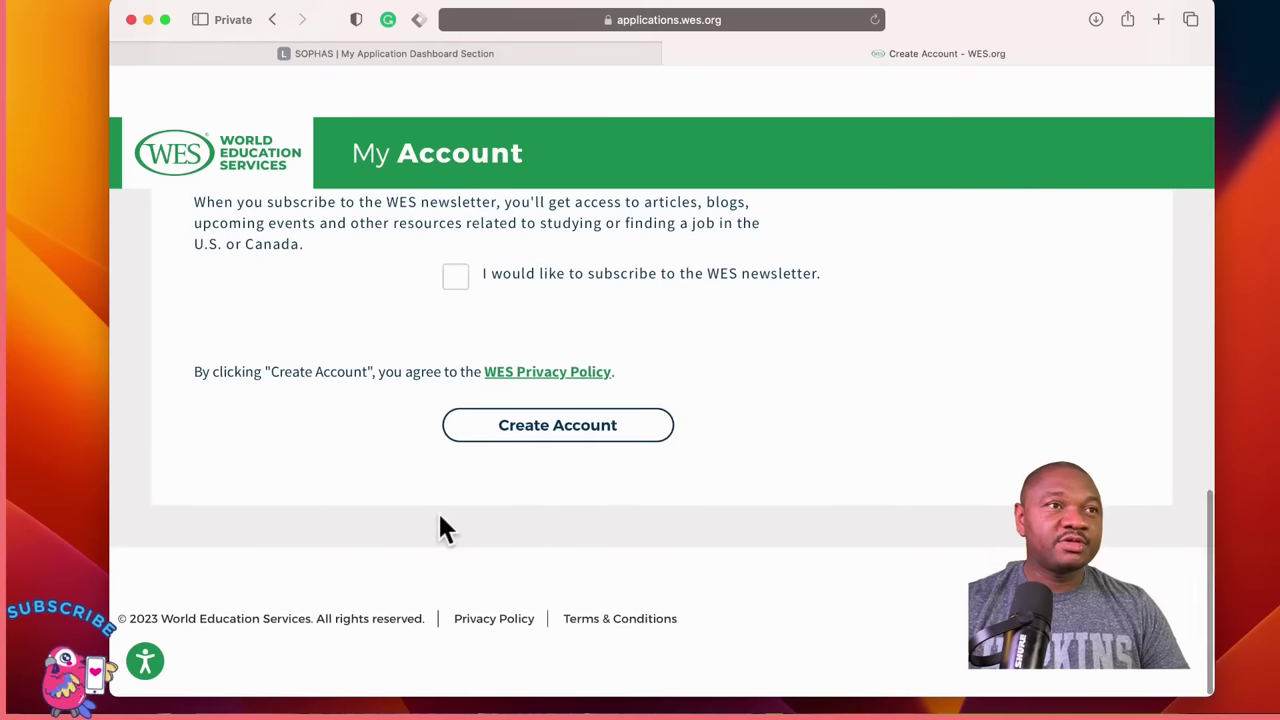
click(515, 440)
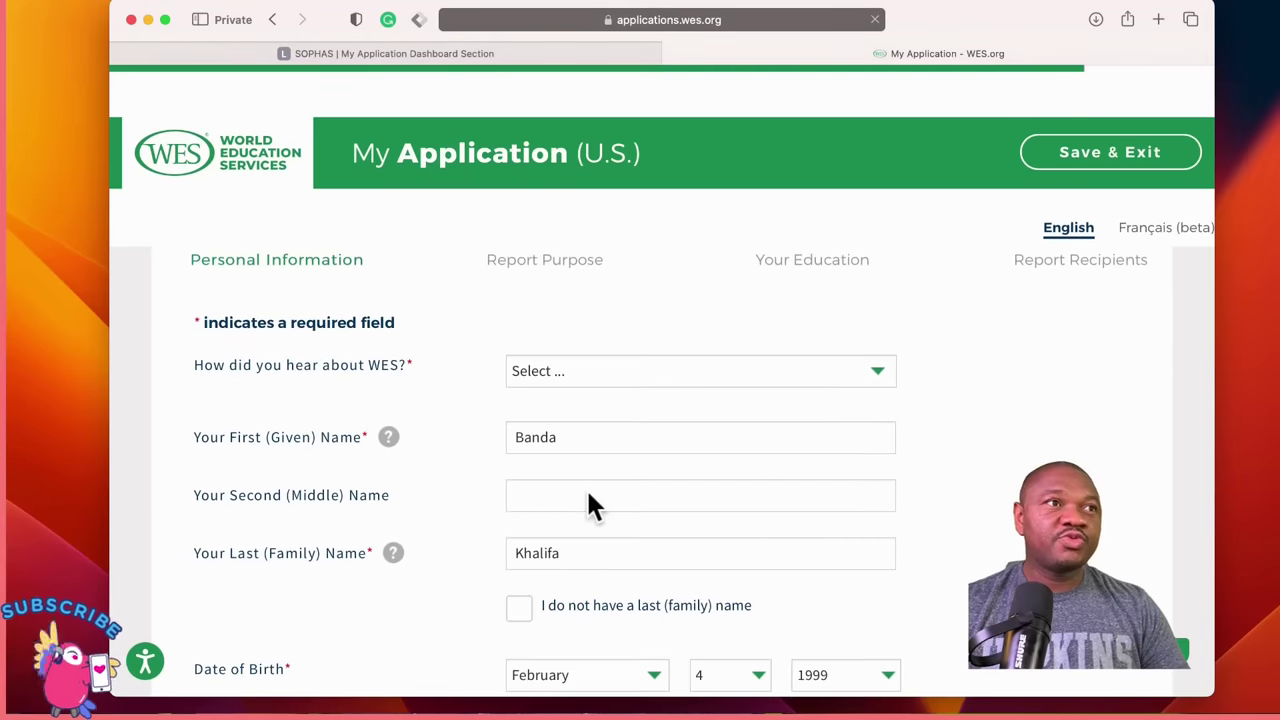
Step: Answer University Admissions Materials for how you heard about WES and set gender to Man
scroll(545, 500, down, 5)
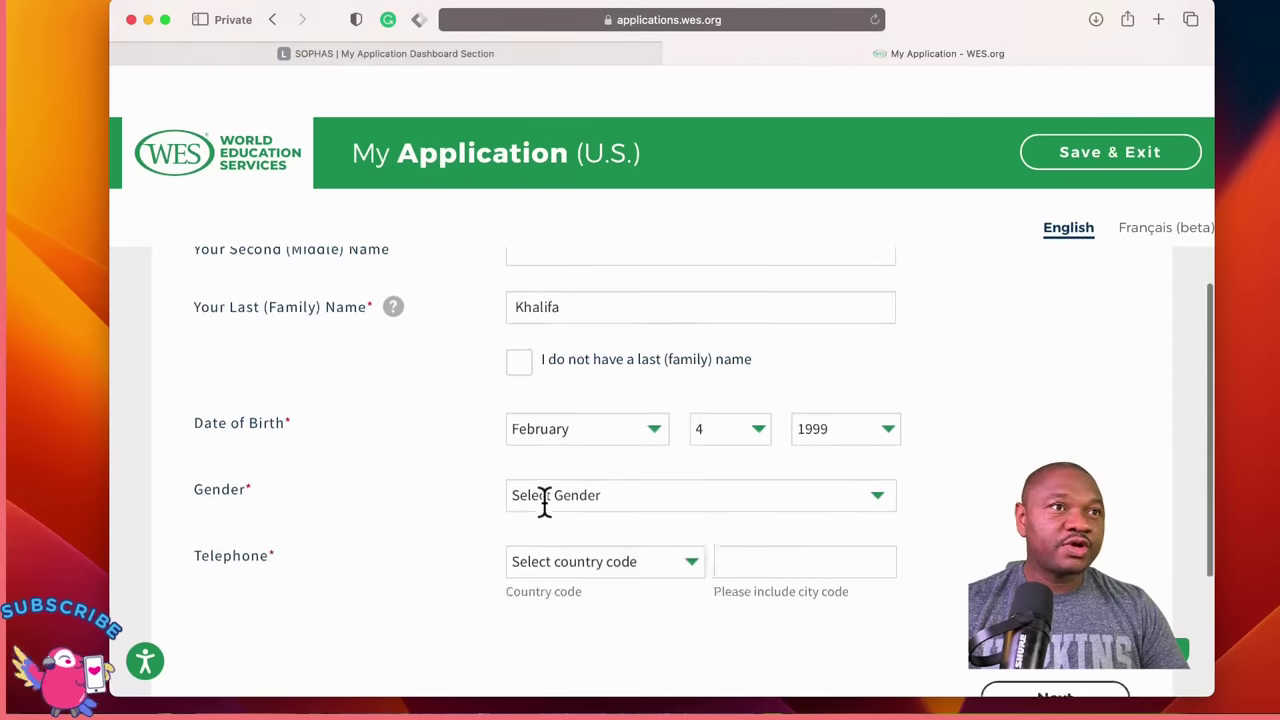
scroll(545, 505, down, 3)
scroll(545, 505, up, 7)
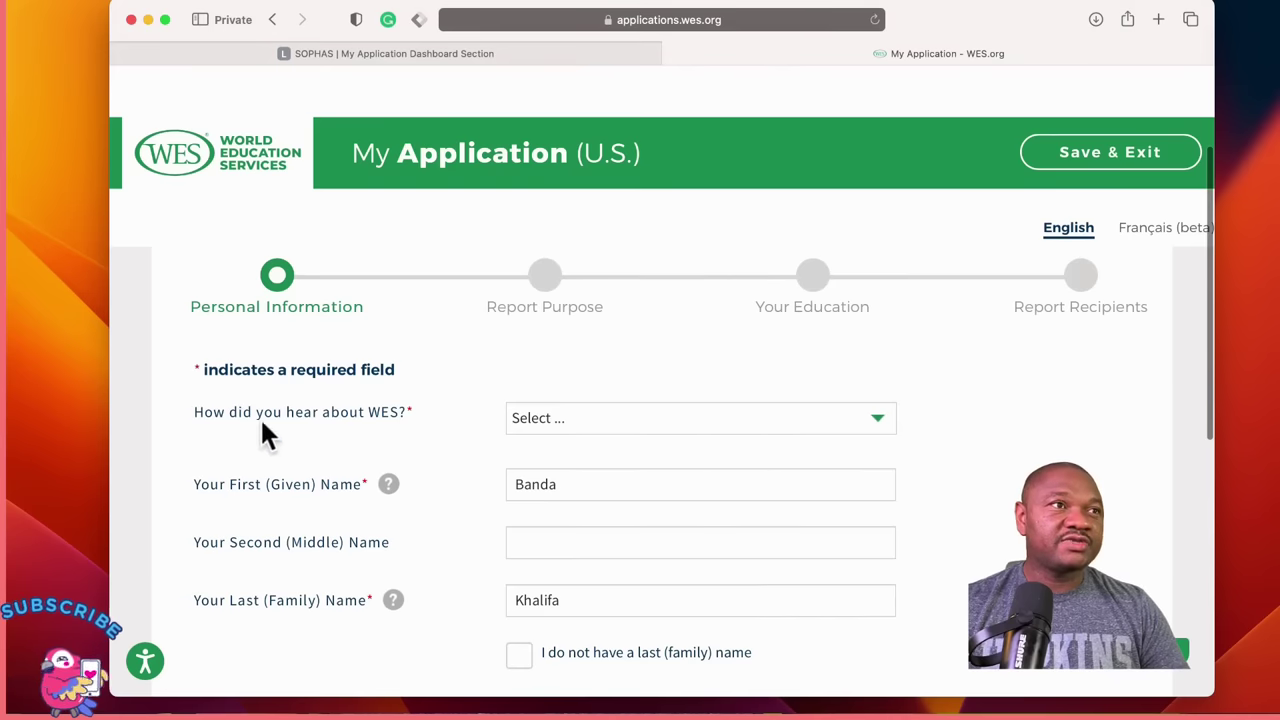
click(649, 418)
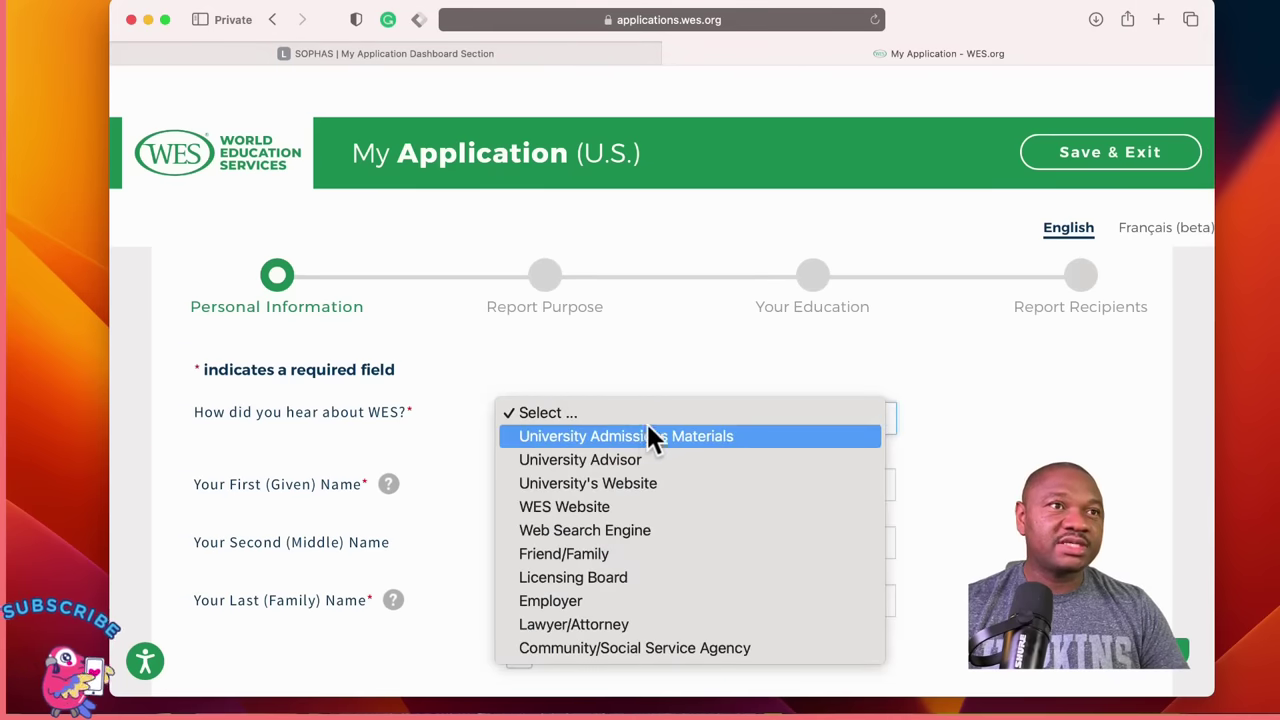
click(643, 438)
scroll(743, 514, down, 2)
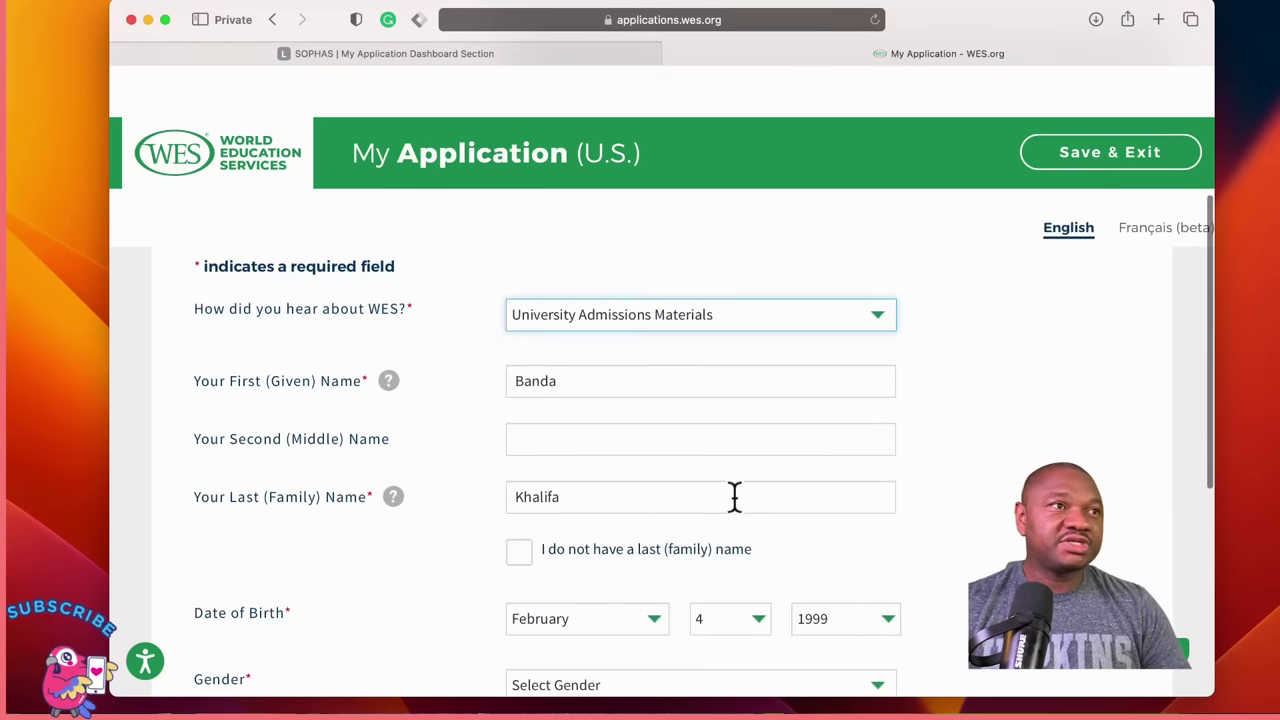
scroll(732, 500, down, 4)
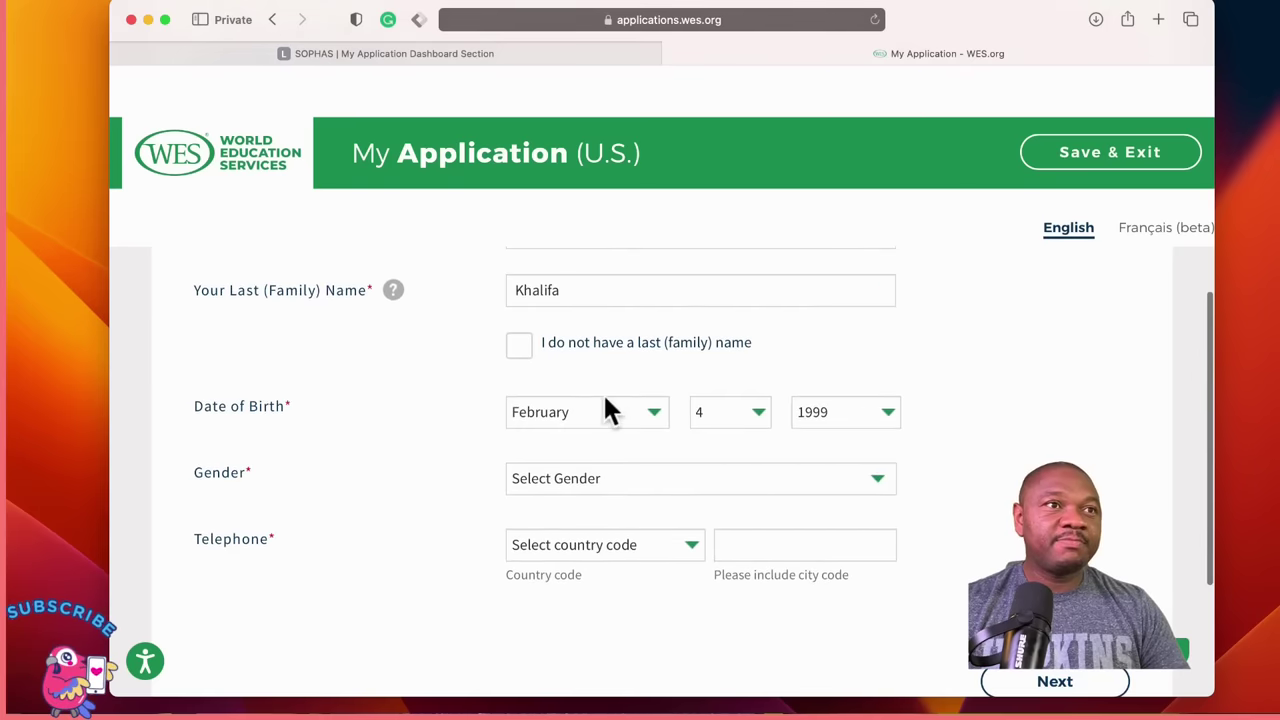
click(593, 470)
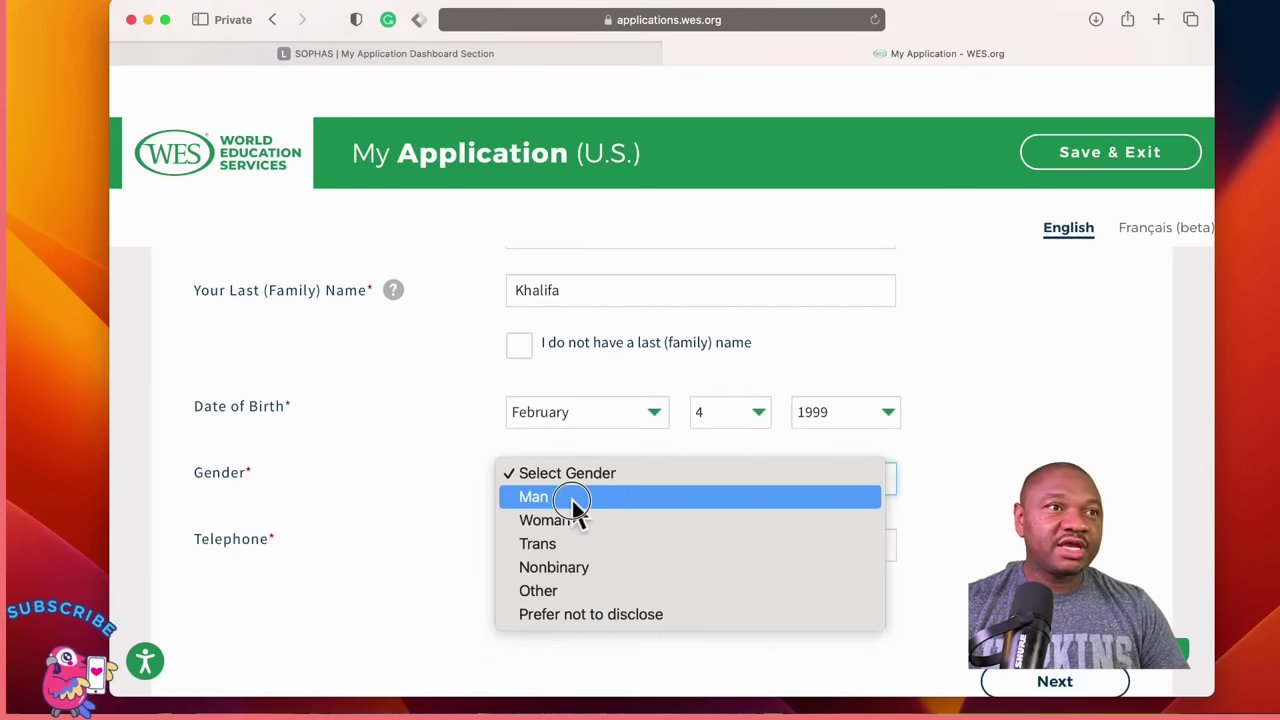
click(571, 497)
Step: Enter the applicant's telephone number with the Ghana (233) country code
scroll(497, 632, down, 2)
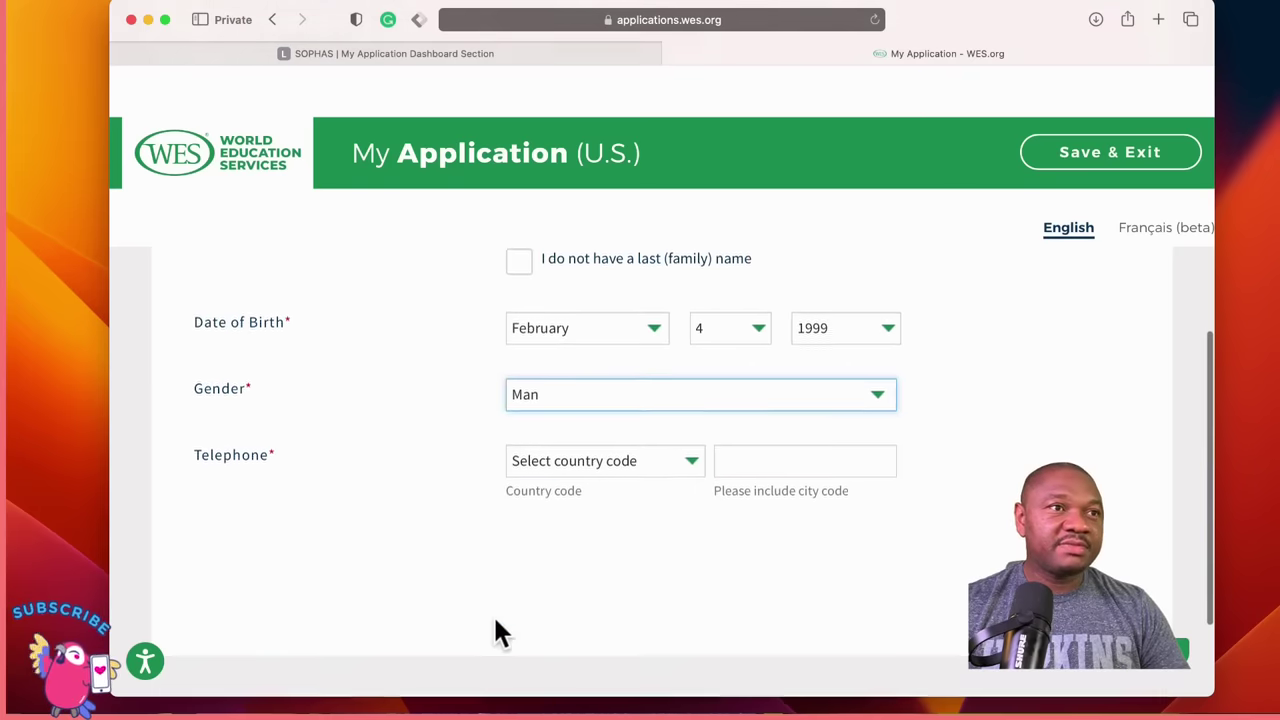
click(671, 449)
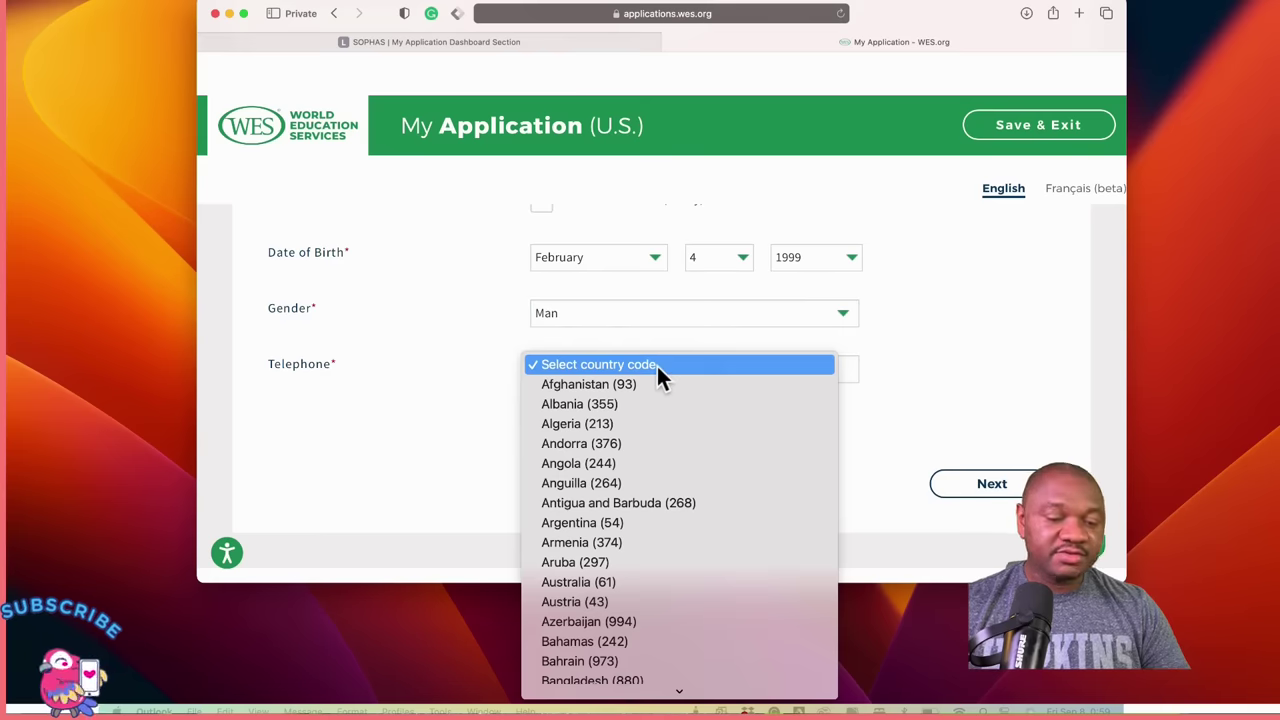
key(g)
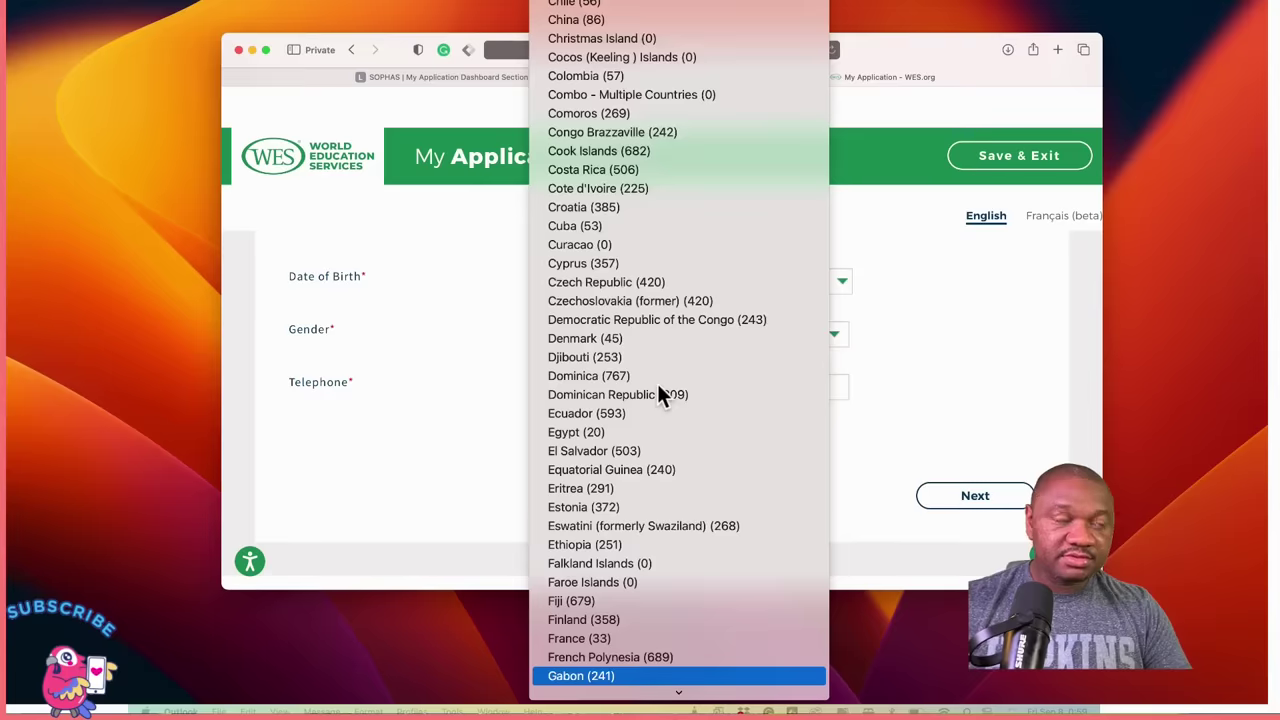
scroll(650, 419, down, 1)
click(630, 677)
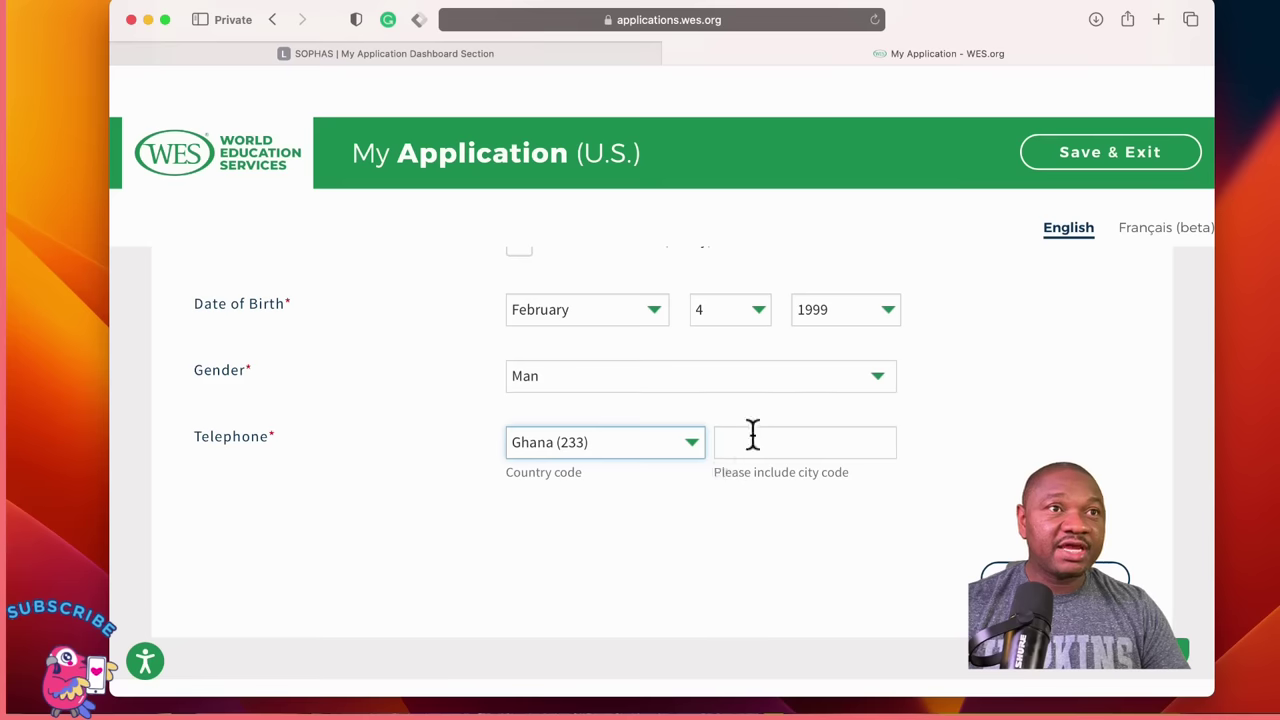
click(735, 387)
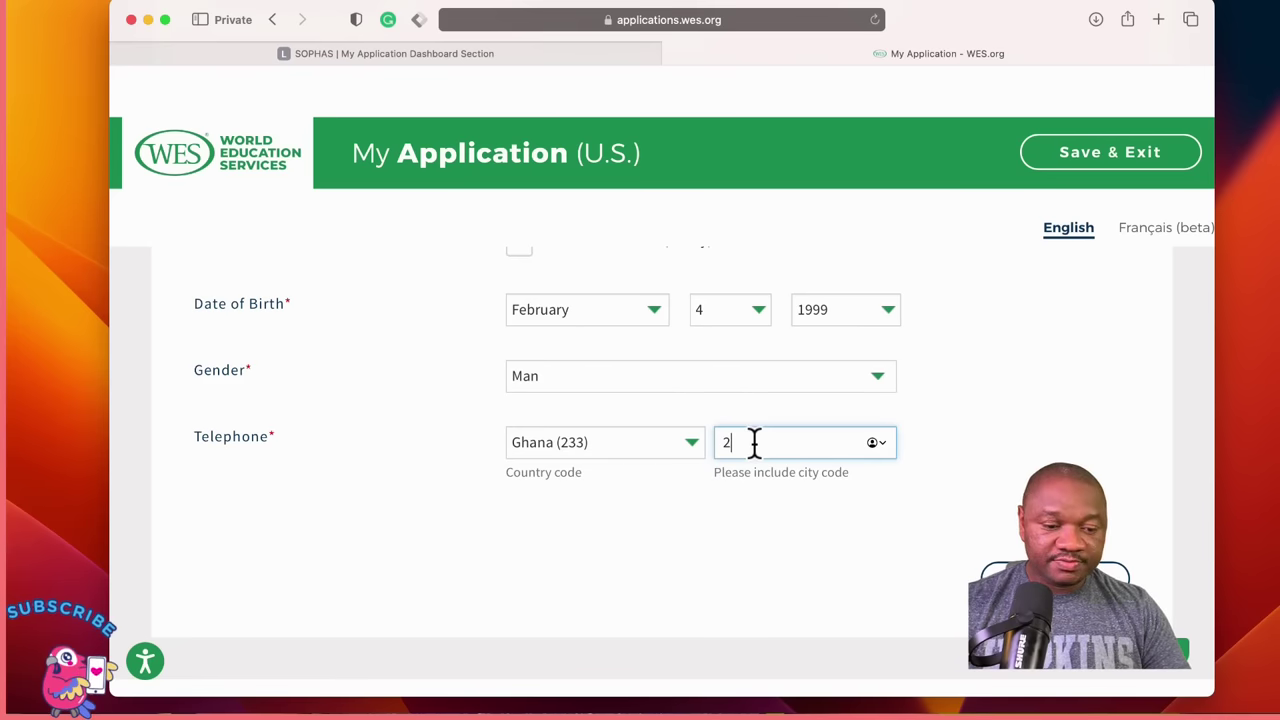
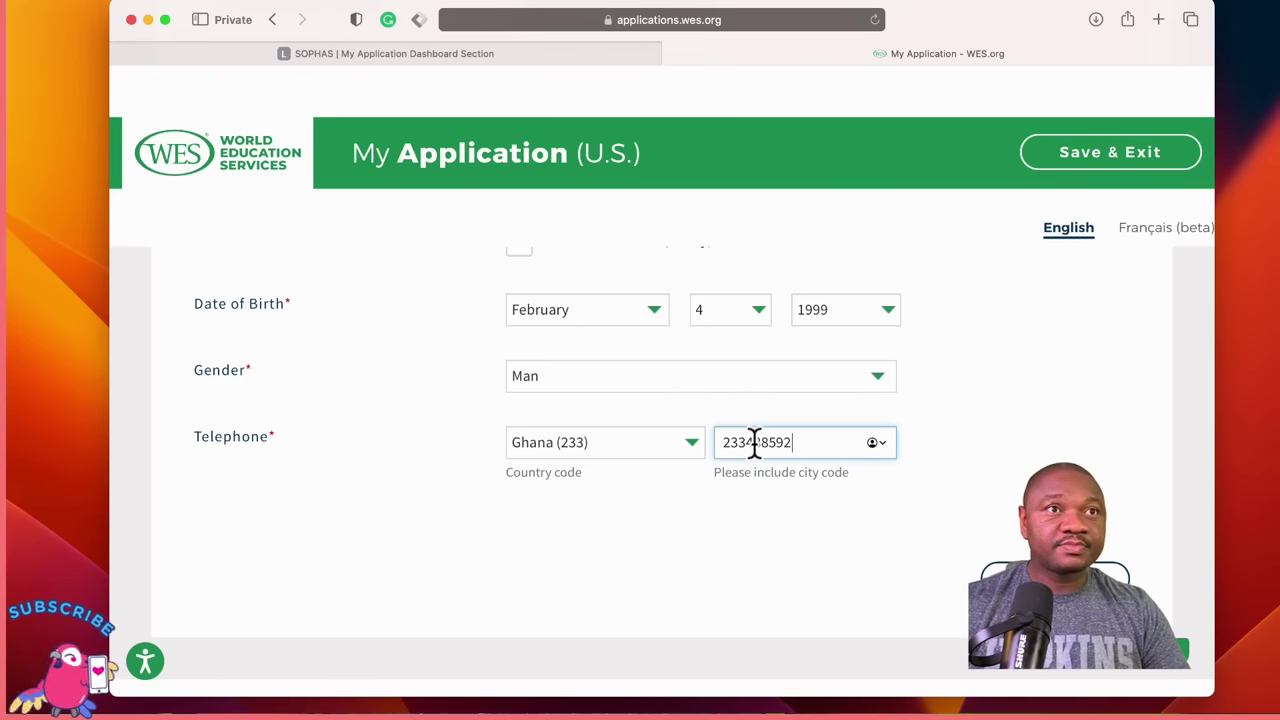
click(787, 545)
Step: Continue to the Report Purpose step
scroll(787, 545, down, 3)
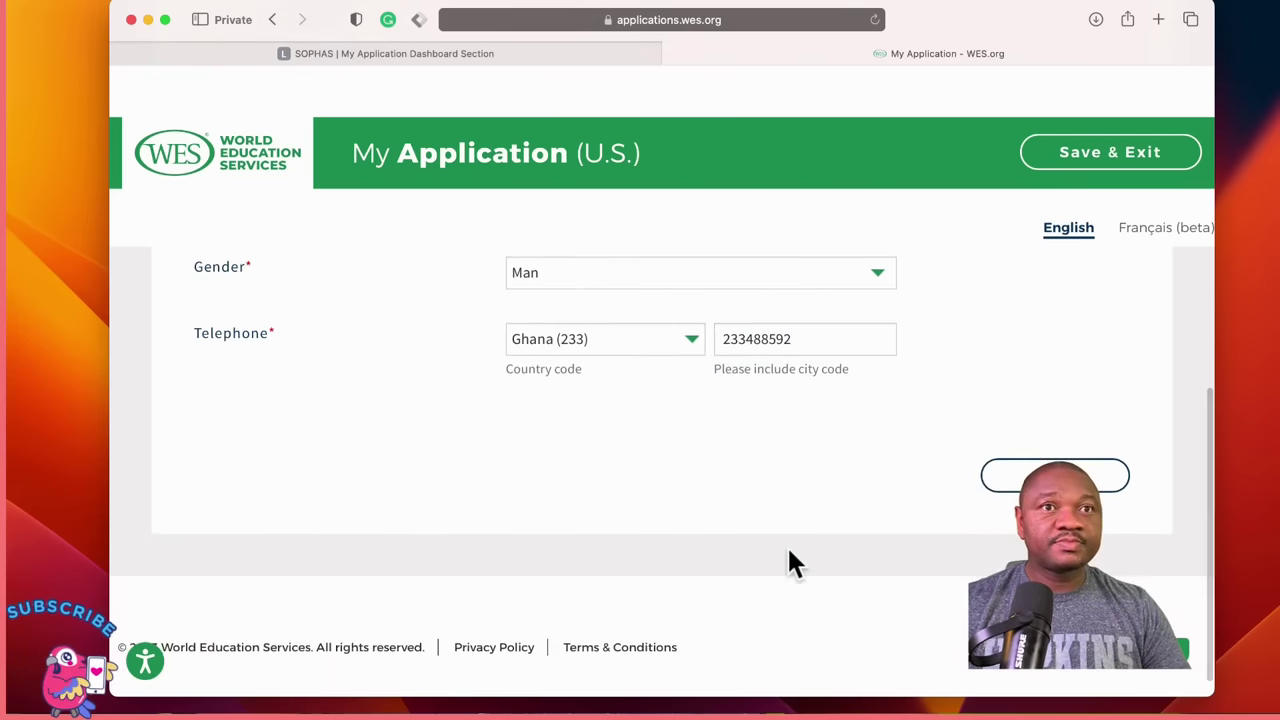
scroll(787, 545, up, 2)
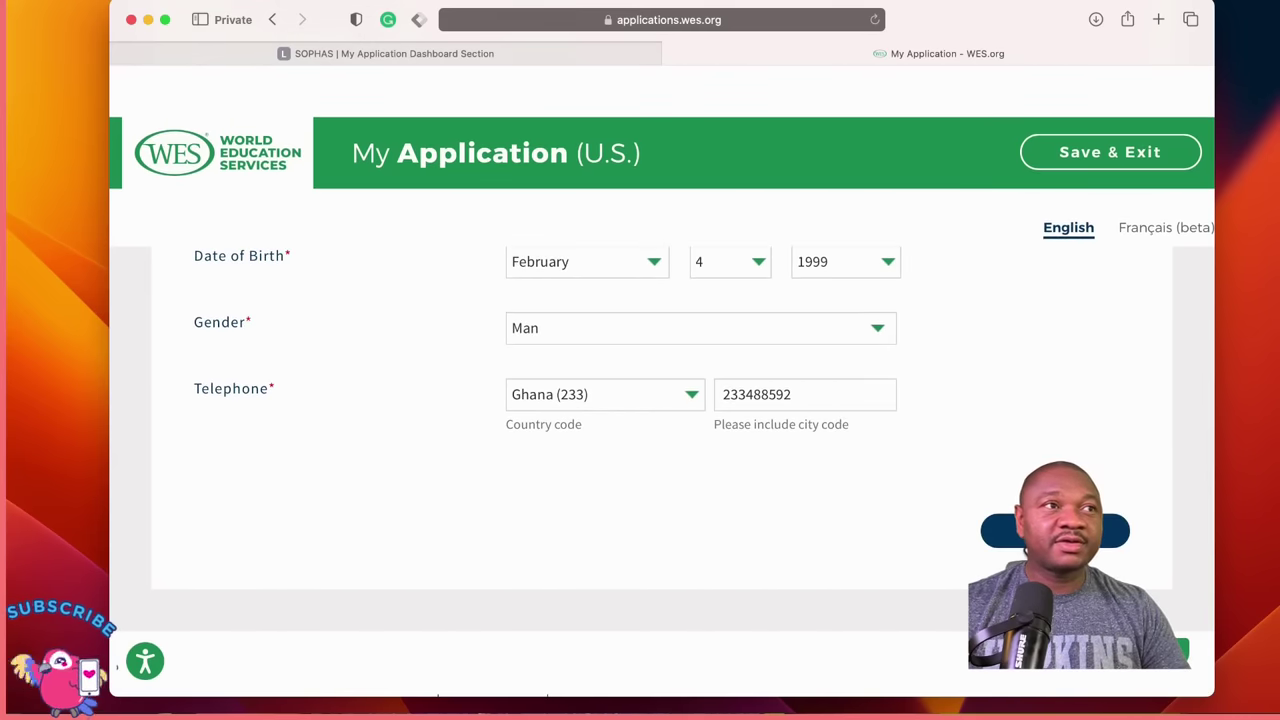
scroll(954, 514, down, 3)
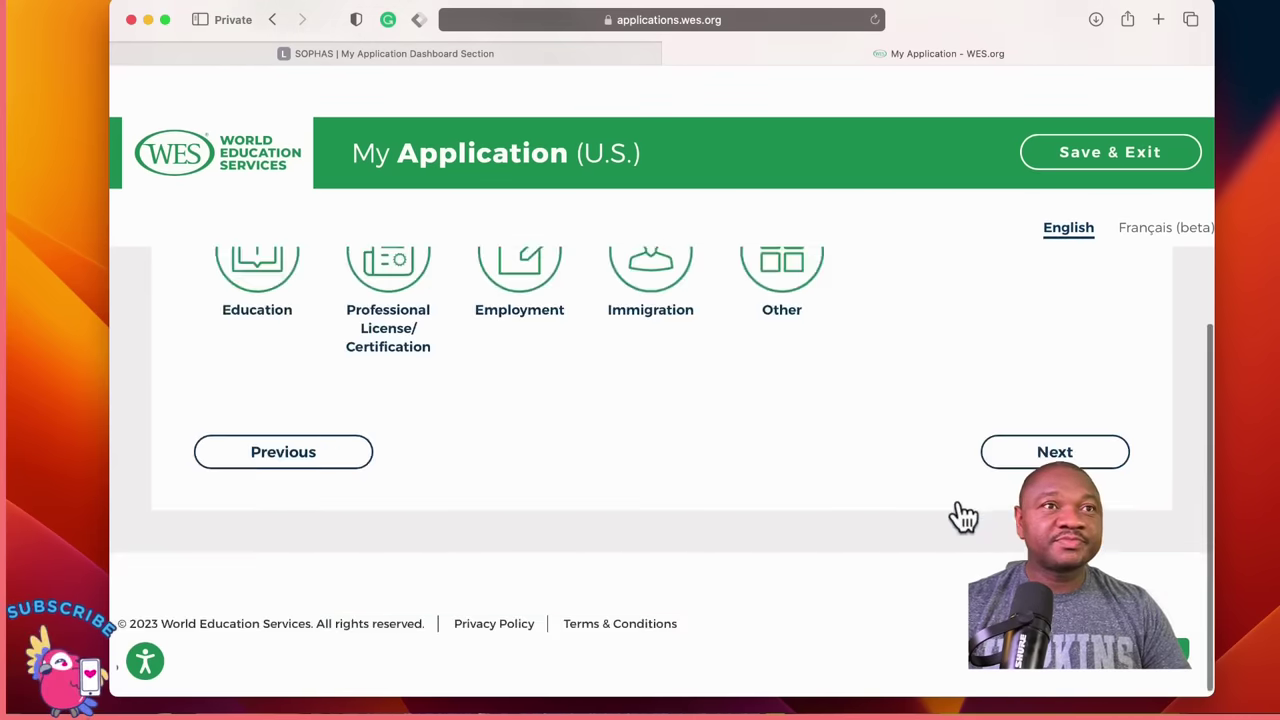
click(1054, 451)
Step: Choose Education with Graduate Admissions as the report purpose and continue
scroll(897, 529, up, 2)
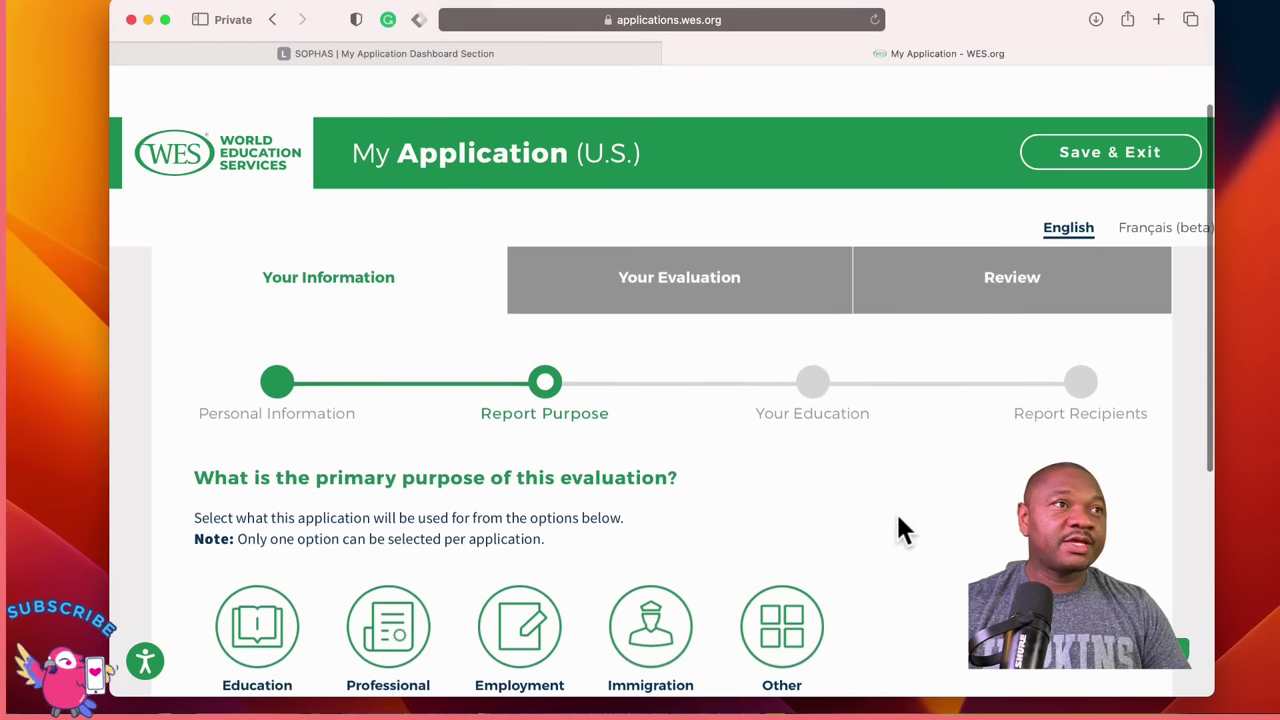
scroll(897, 529, down, 3)
scroll(897, 529, up, 3)
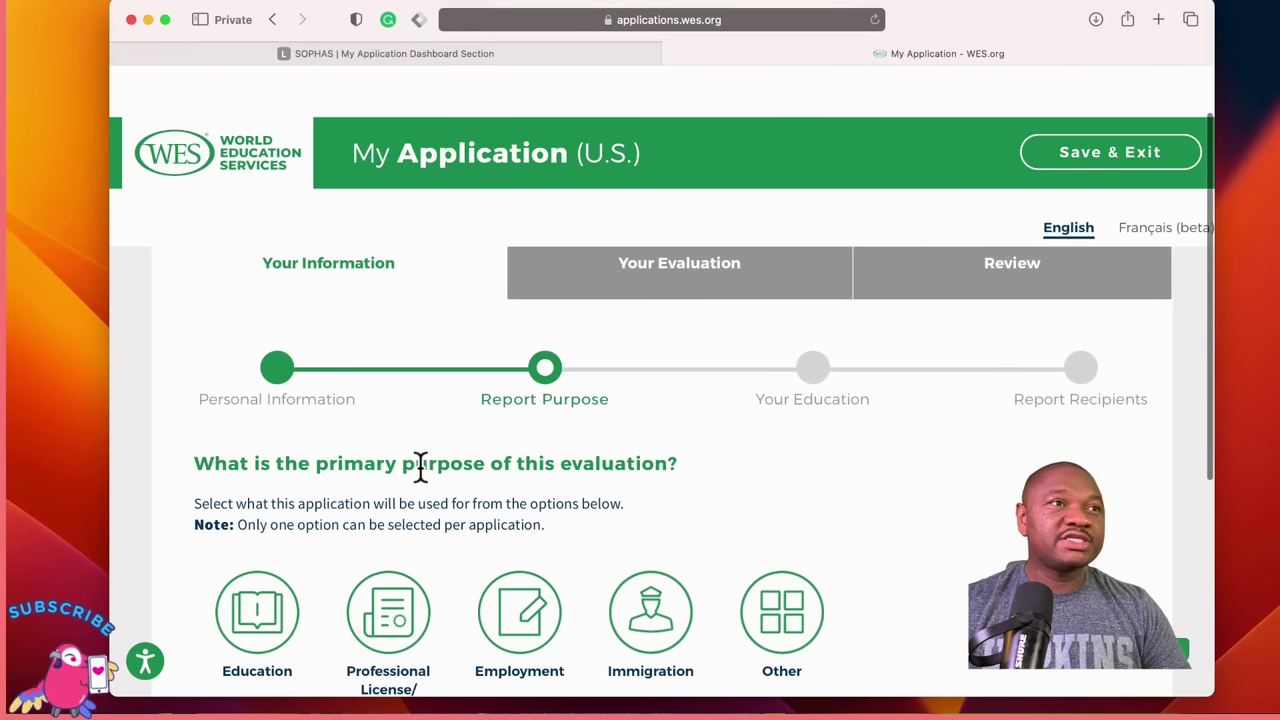
scroll(639, 543, up, 1)
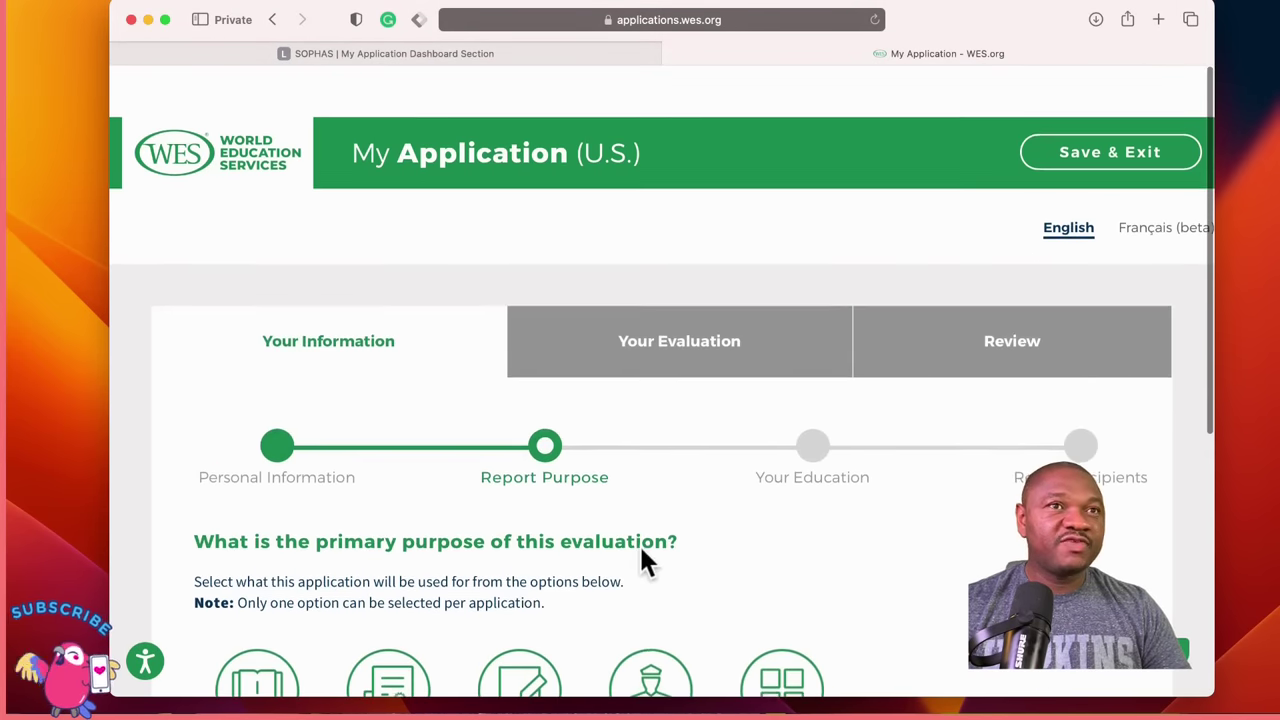
scroll(640, 546, down, 3)
scroll(620, 538, down, 1)
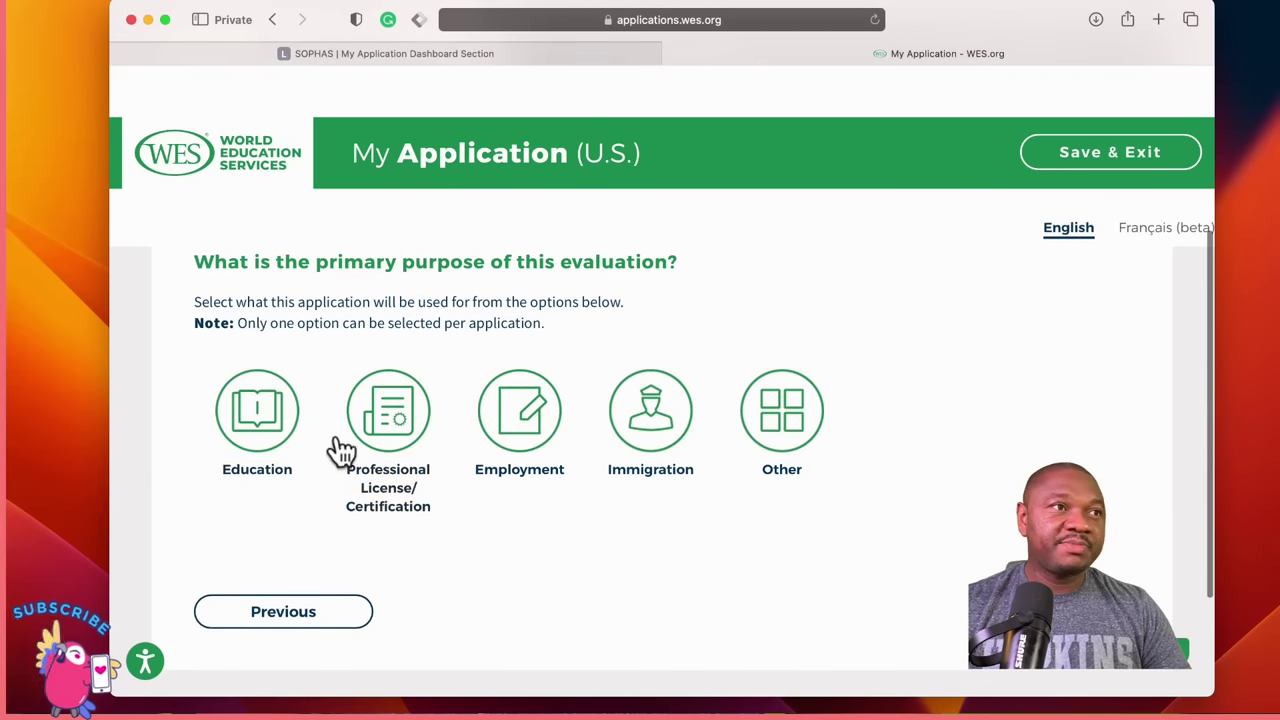
click(264, 446)
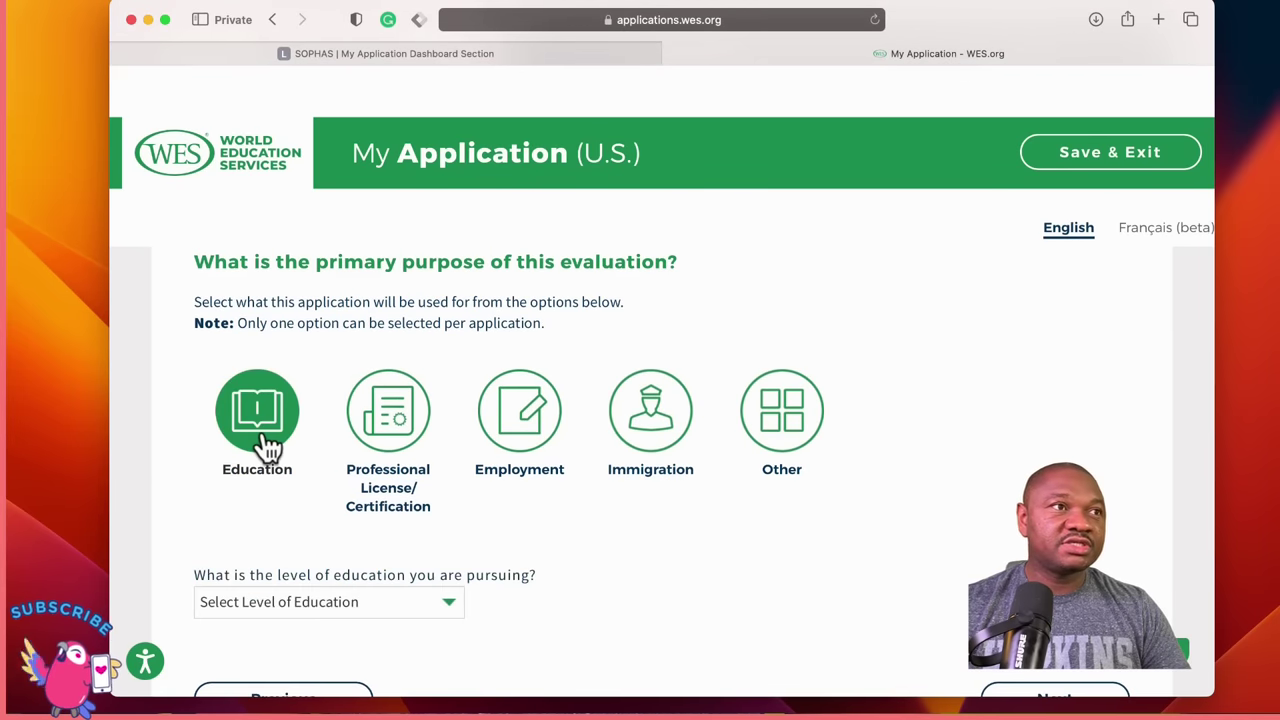
scroll(400, 500, down, 3)
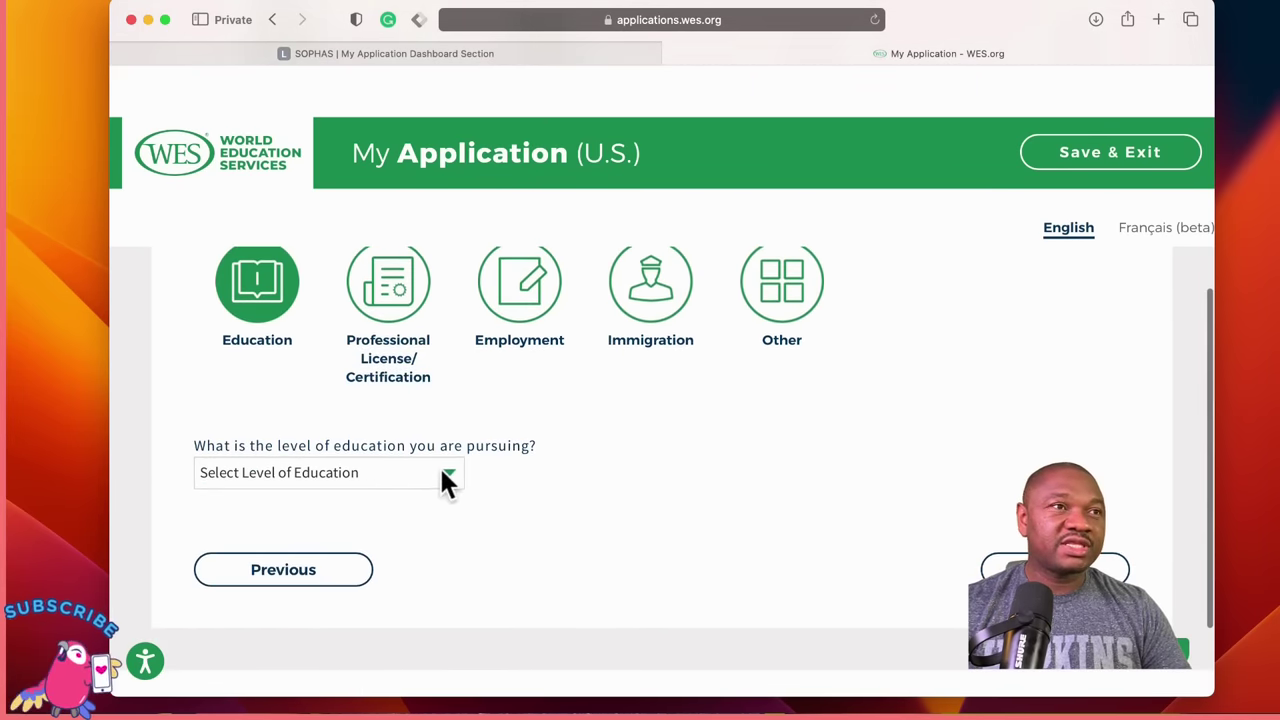
click(441, 472)
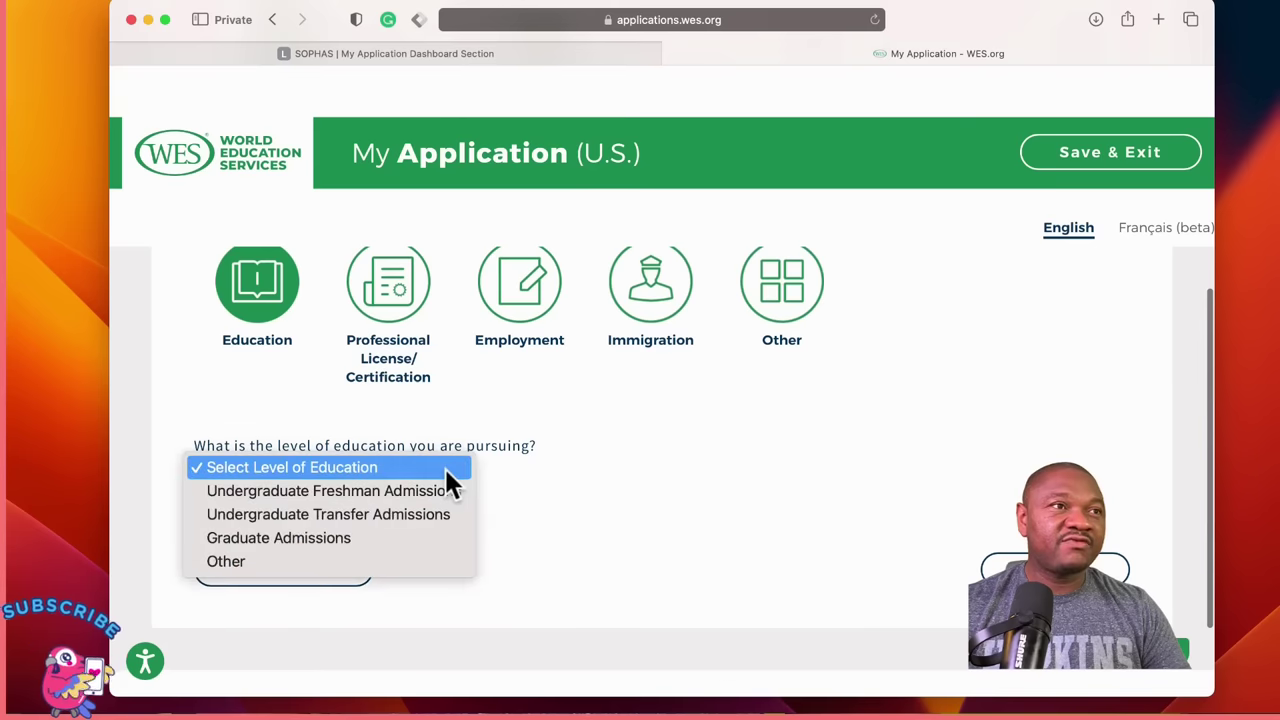
click(277, 545)
scroll(363, 571, down, 3)
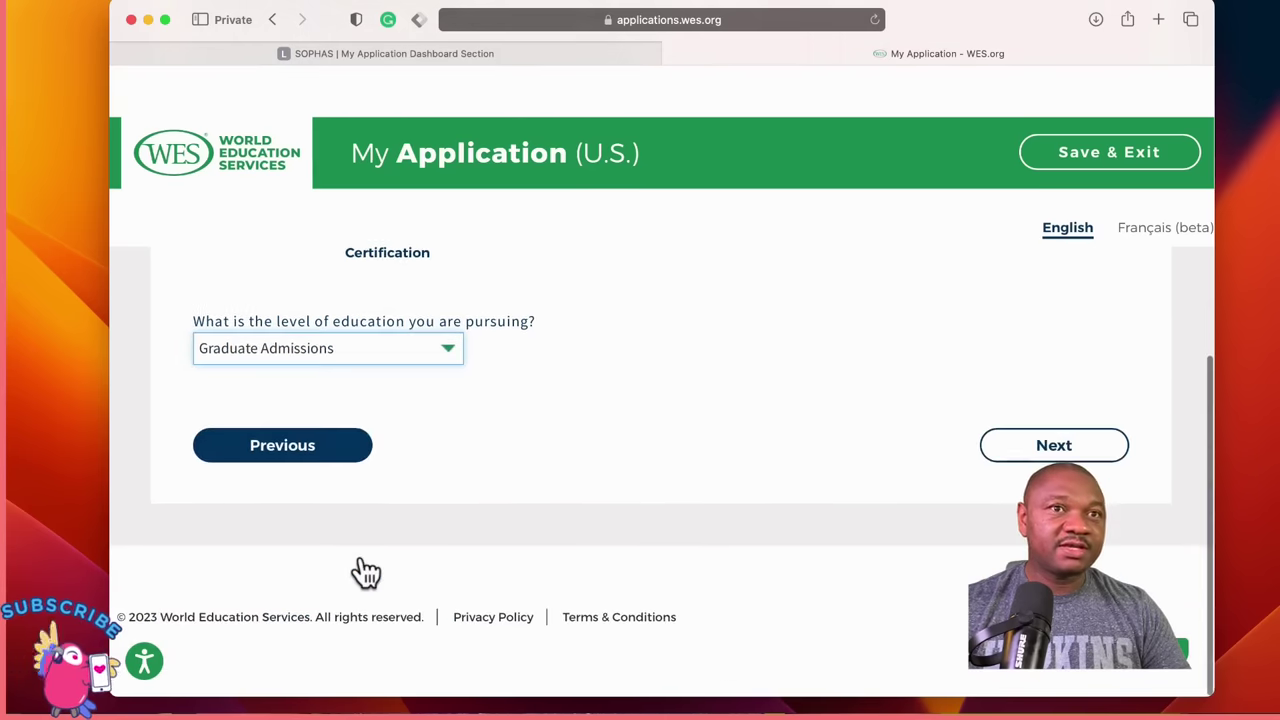
click(1075, 448)
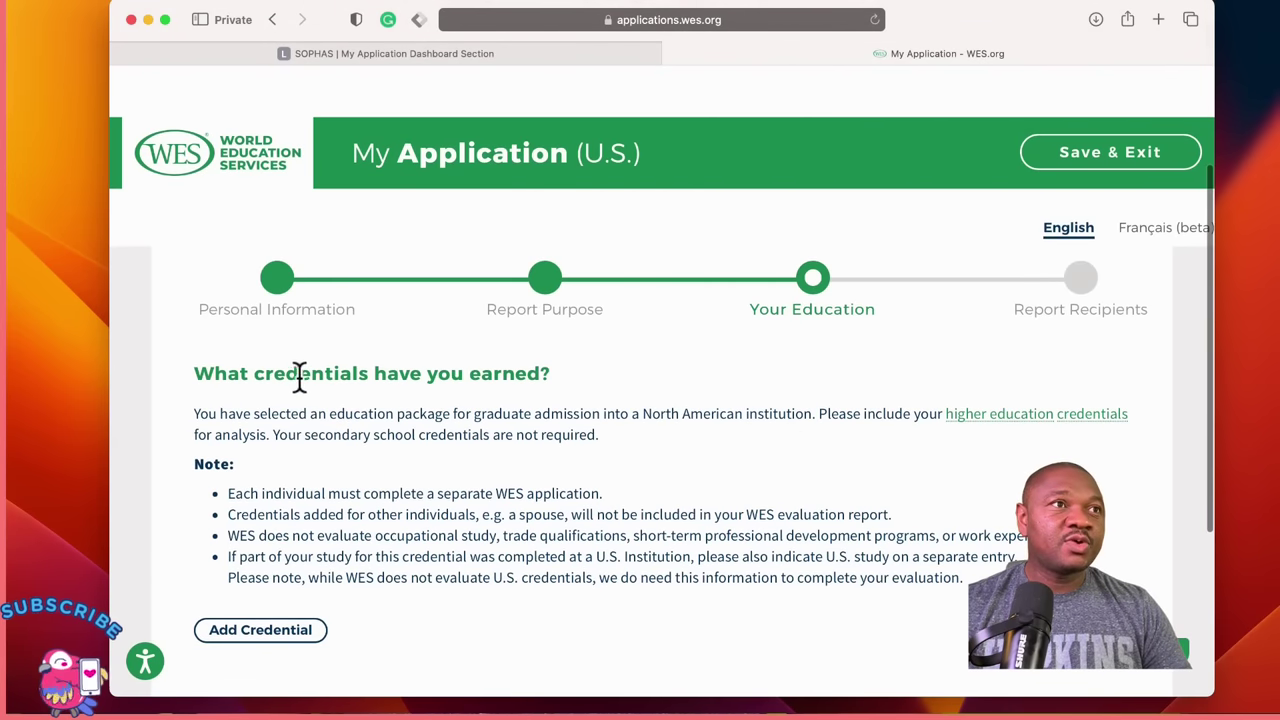
Step: Open a new Add Credential form on the Your Education step
scroll(508, 490, down, 4)
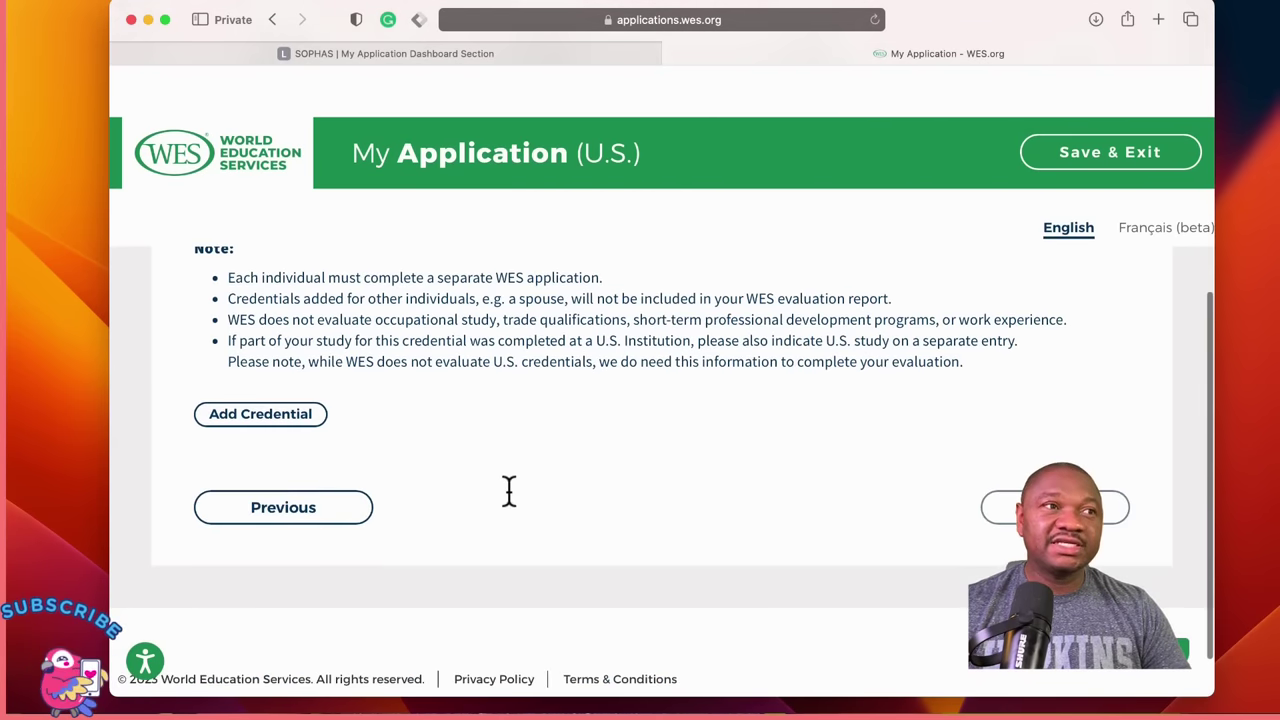
click(306, 418)
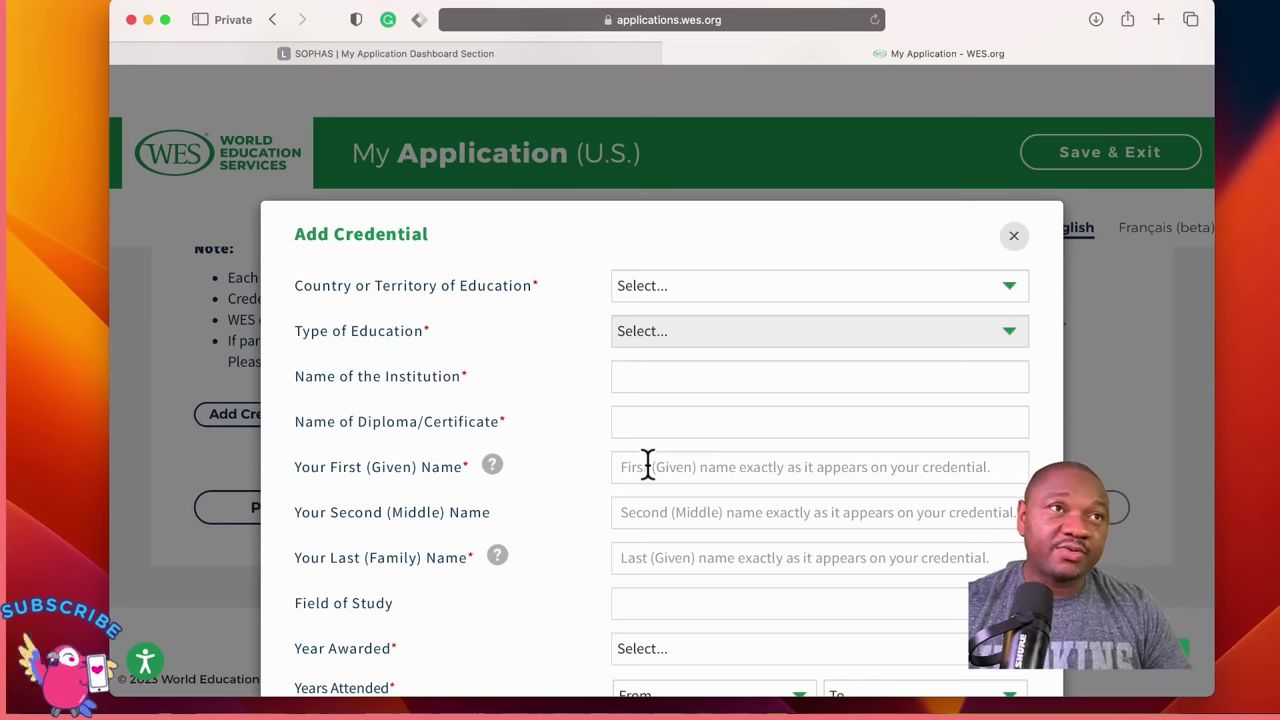
Step: Set the country of education to Ghana and the education type to Higher Education
click(716, 288)
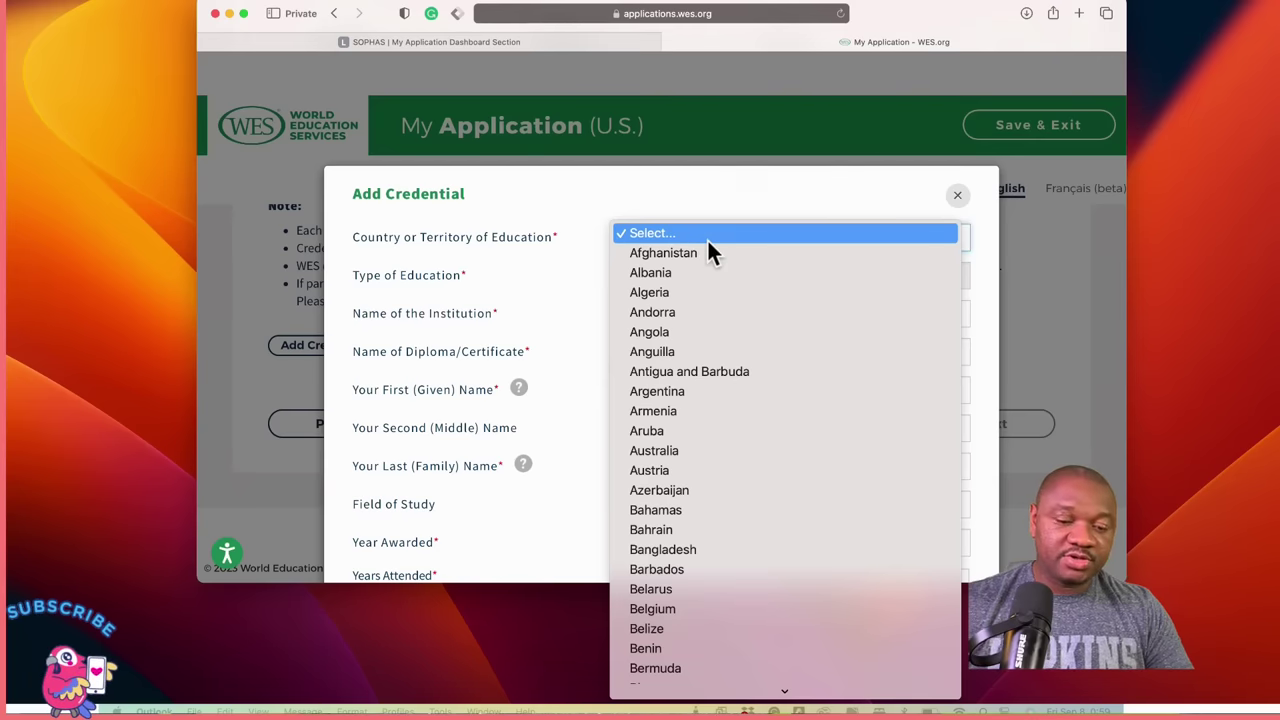
key(g)
key(h)
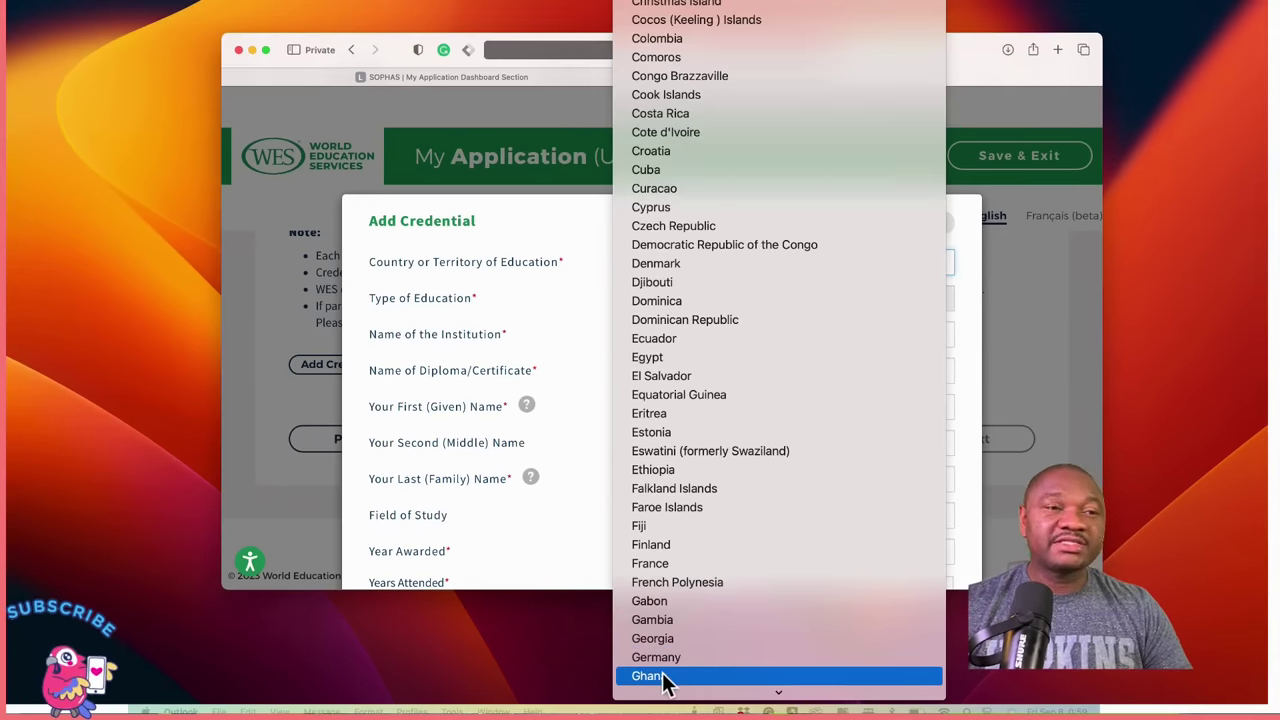
click(665, 678)
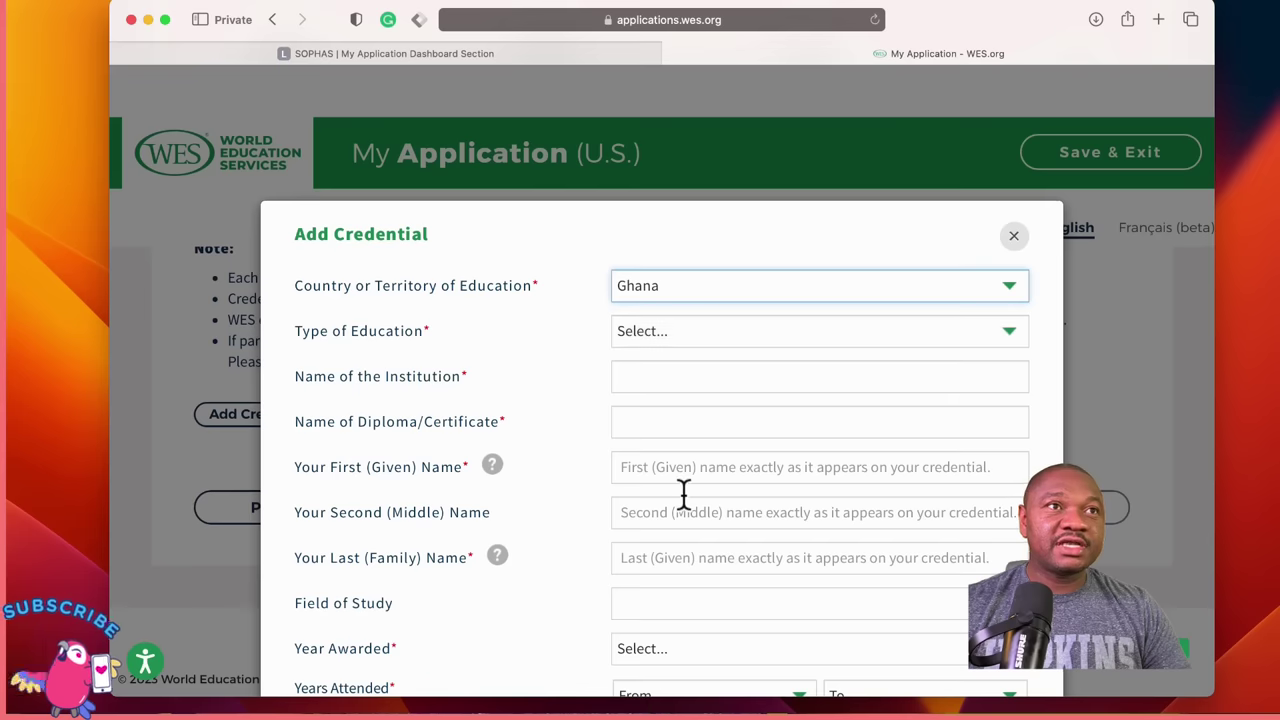
click(670, 333)
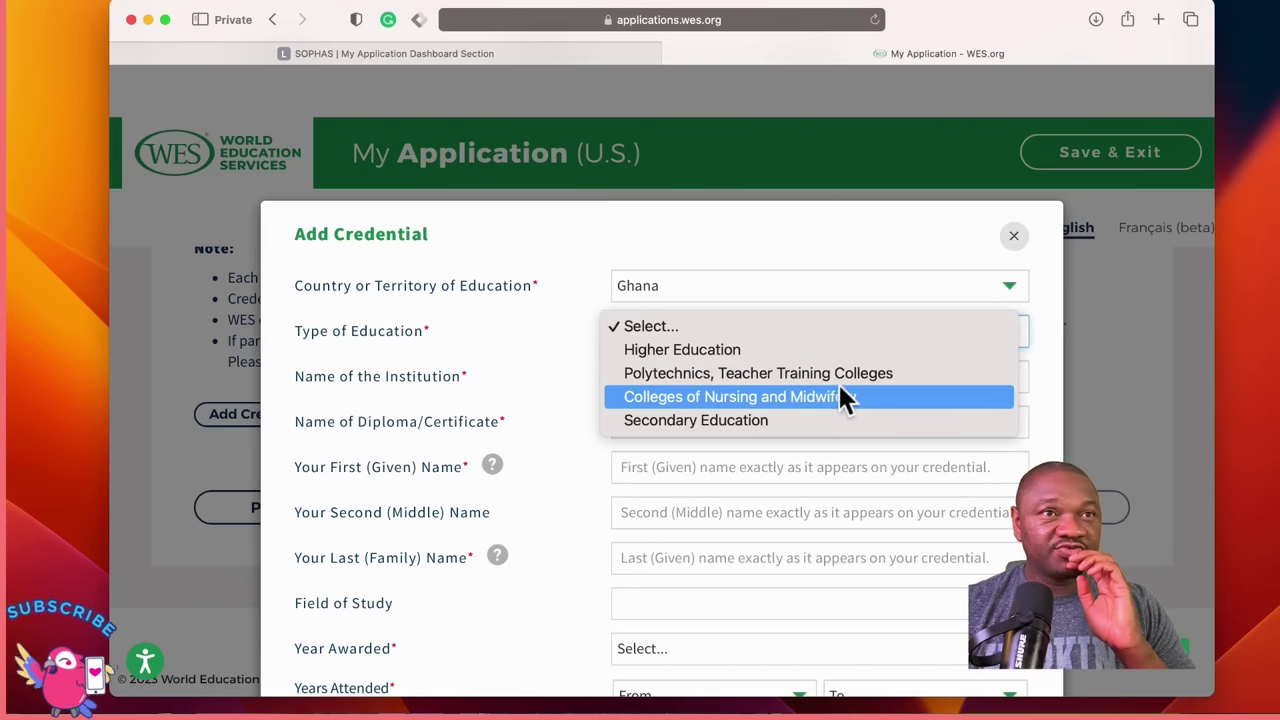
click(760, 352)
Step: Select University of Ghana and the Bachelor of Medicine and Bachelor of Surgery diploma
click(688, 375)
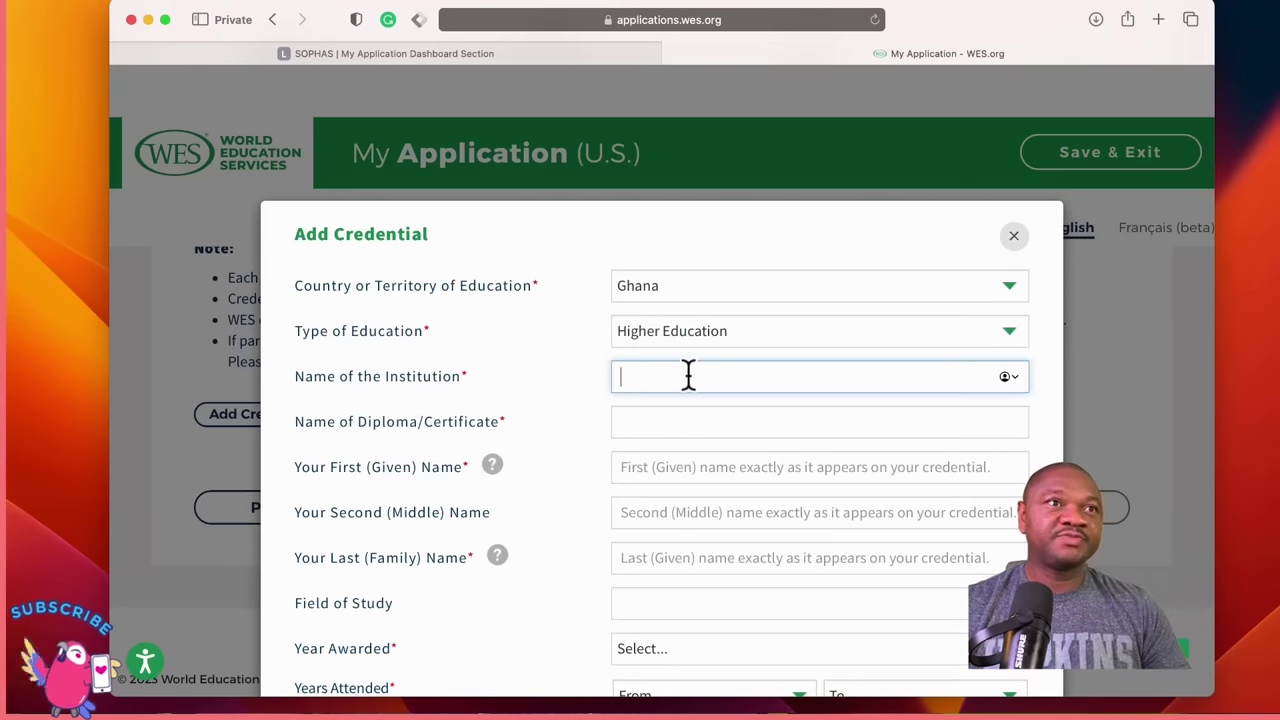
text(Univer)
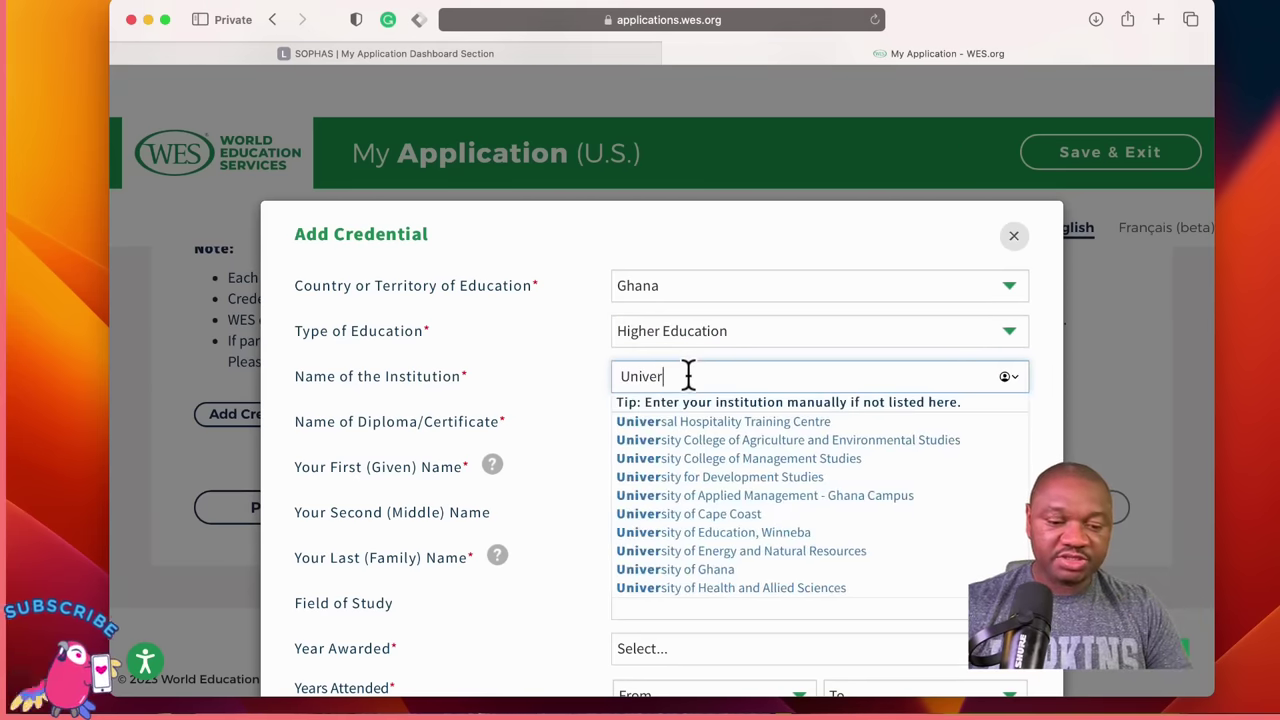
text(sity of Ghana)
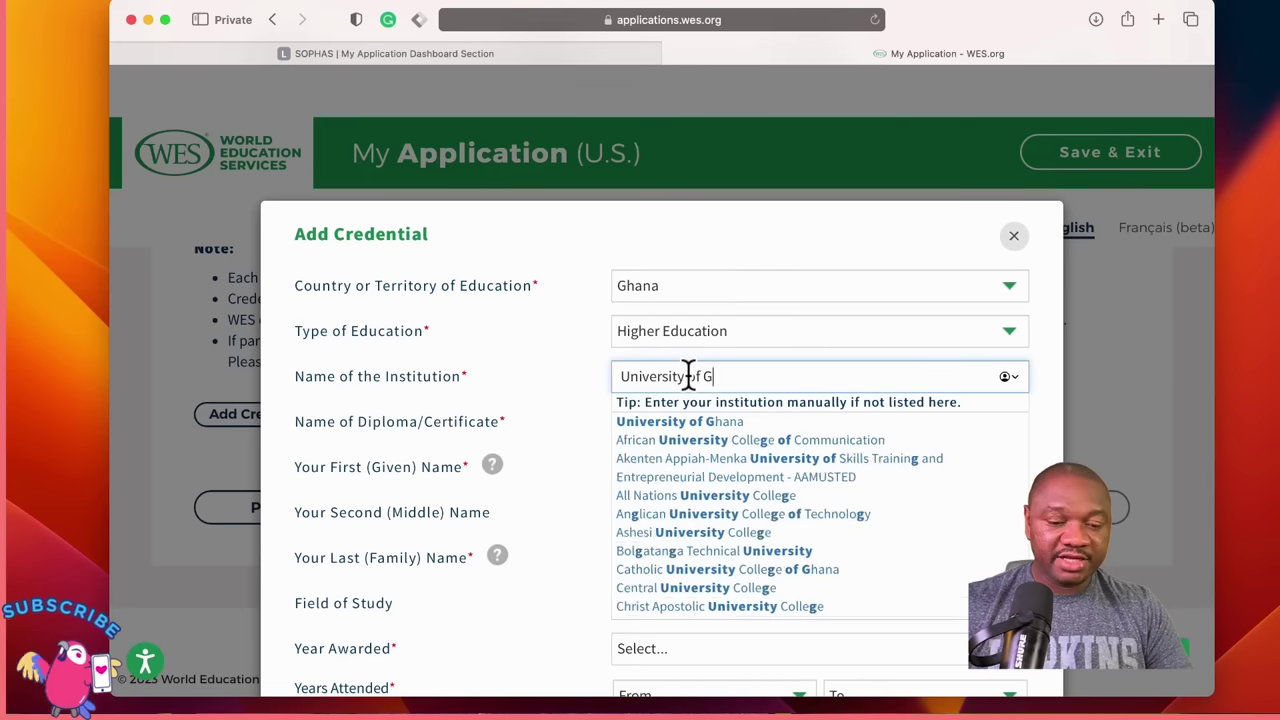
click(700, 428)
scroll(635, 514, down, 2)
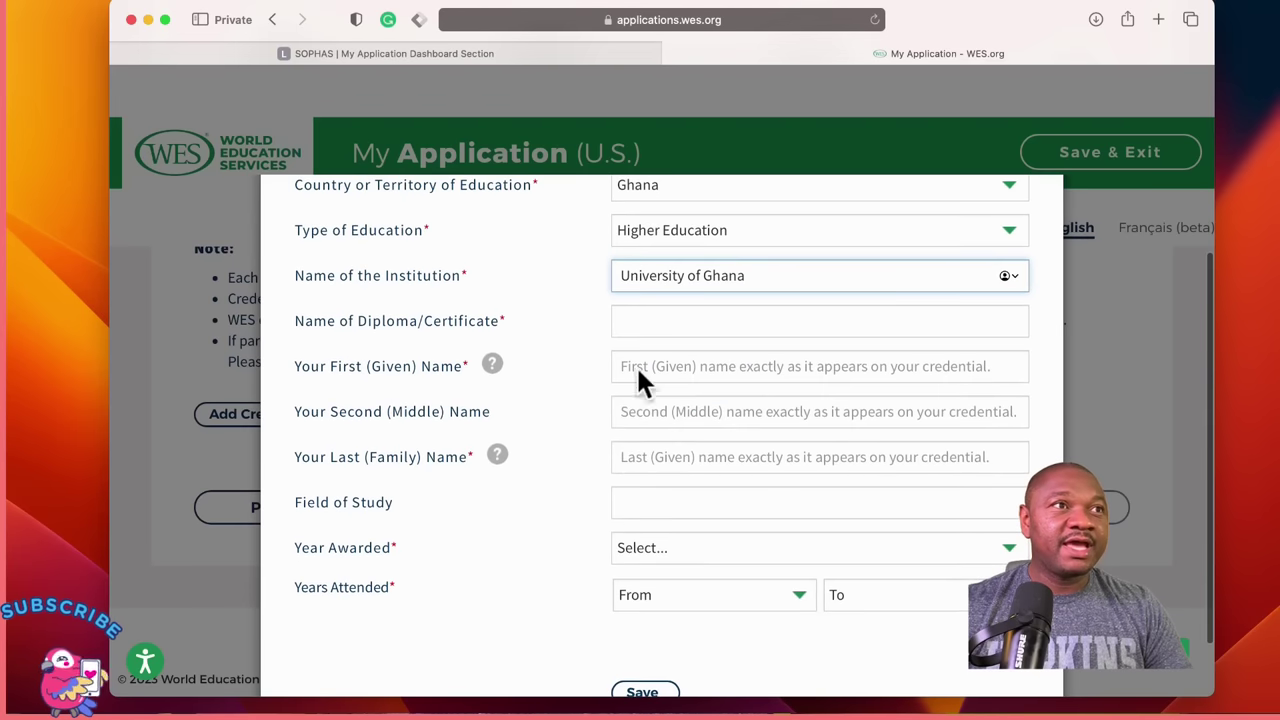
click(647, 321)
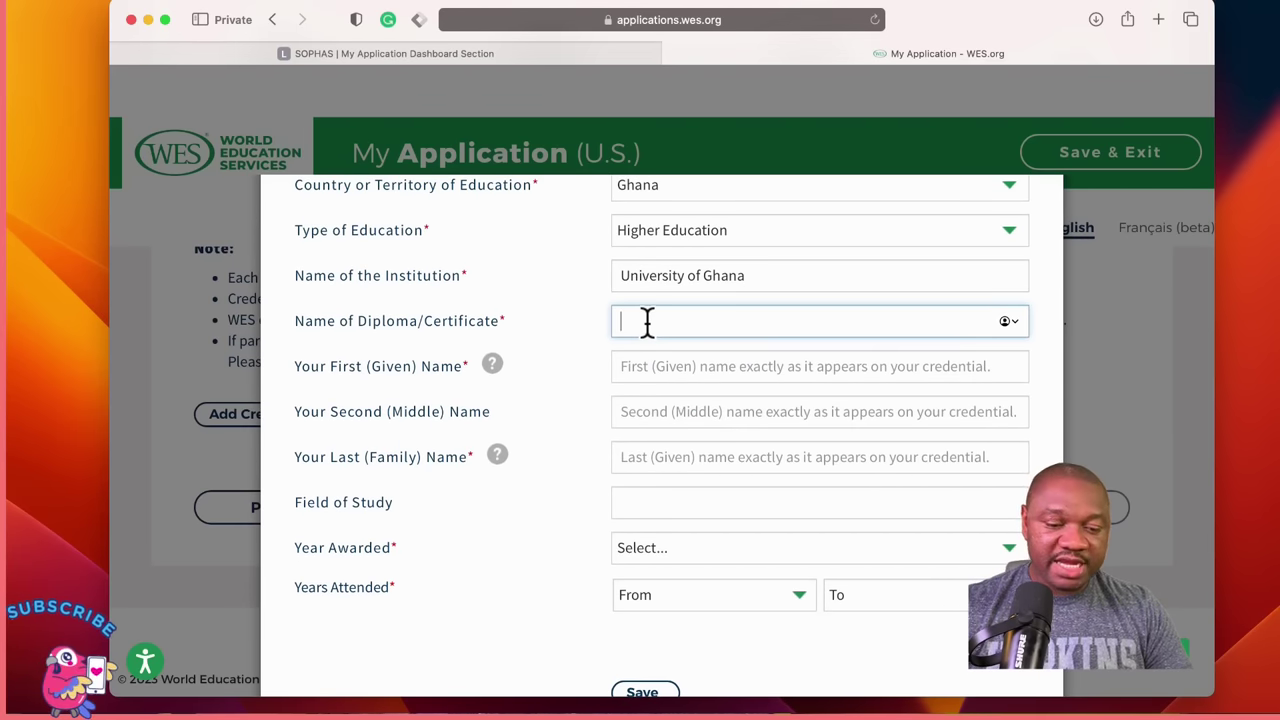
text(BAche)
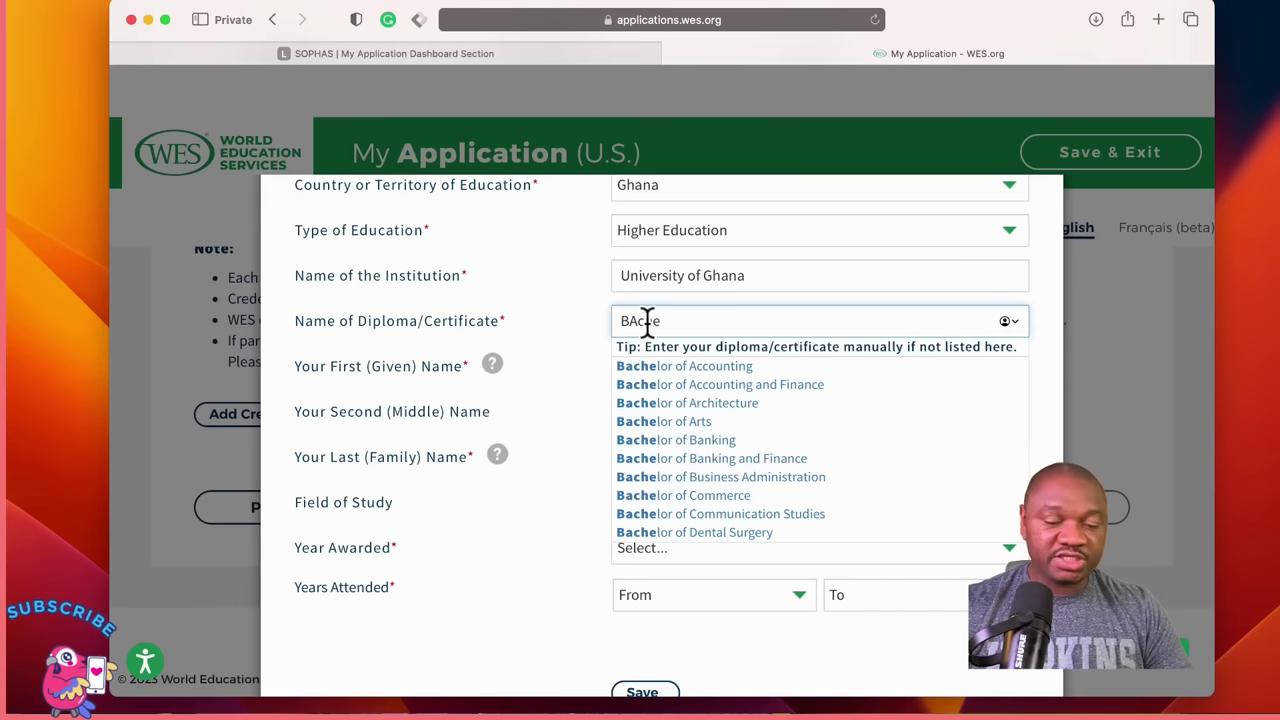
text(lor)
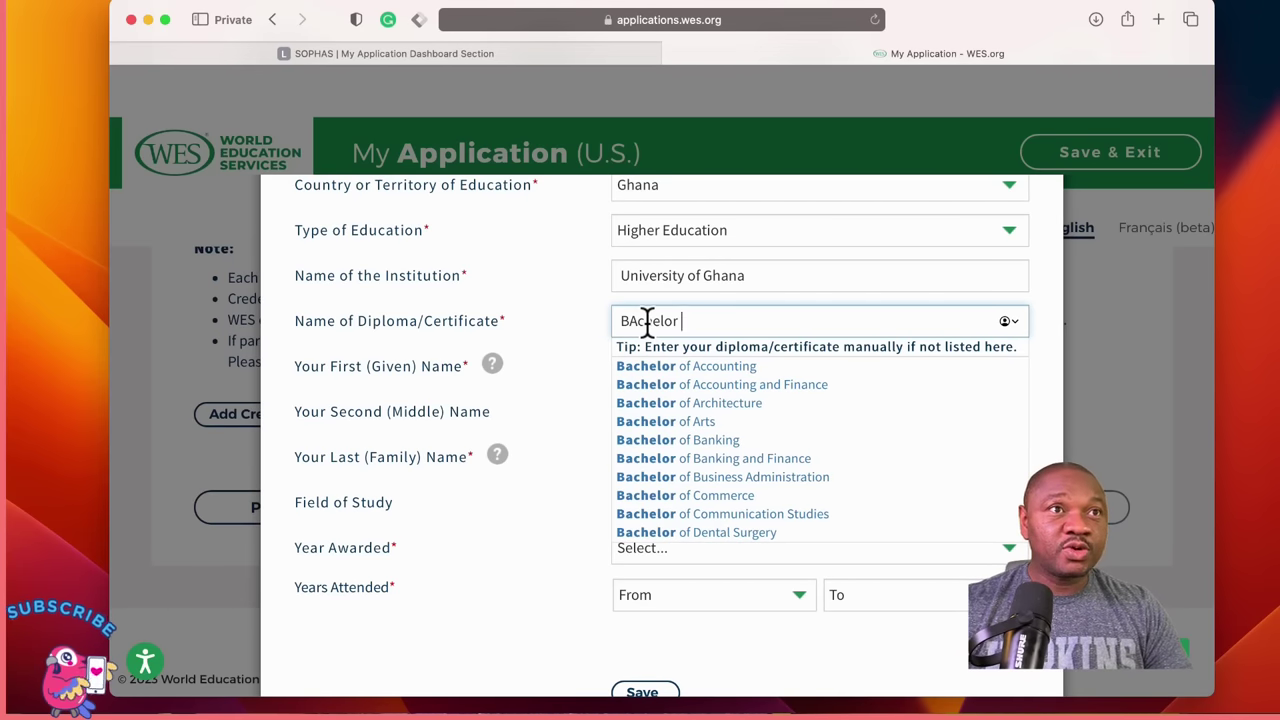
text( of medic)
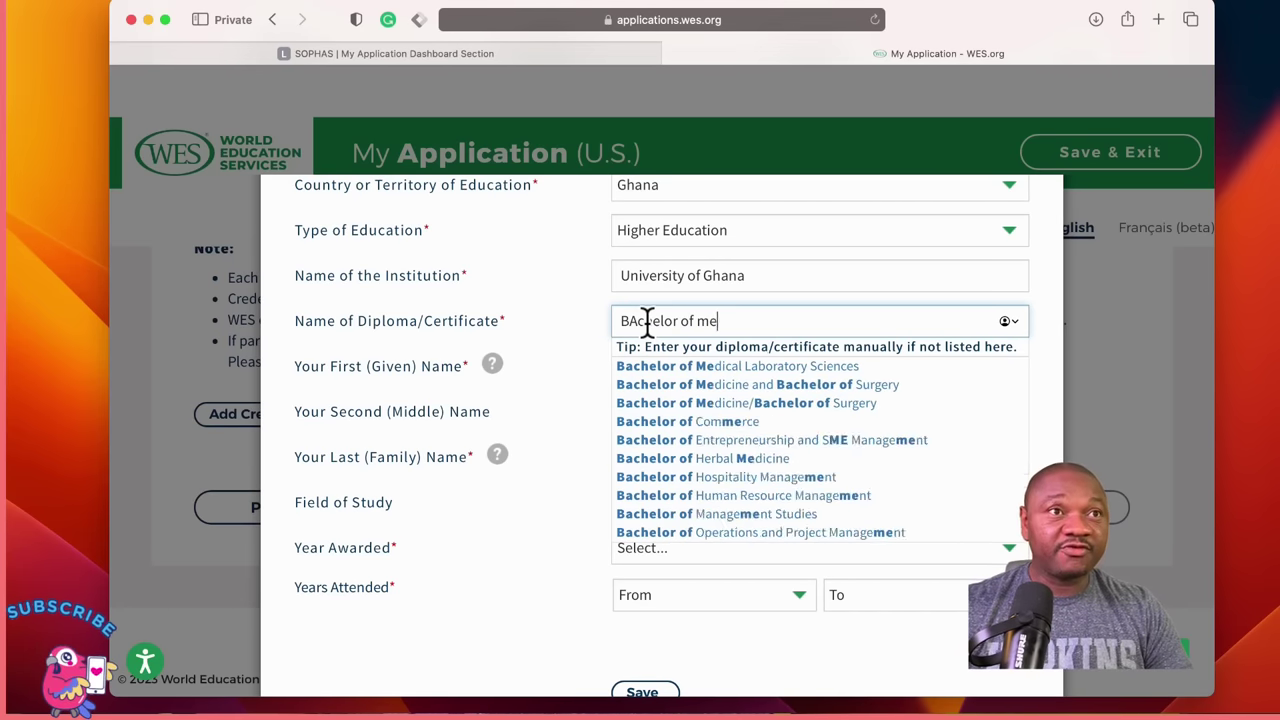
click(680, 392)
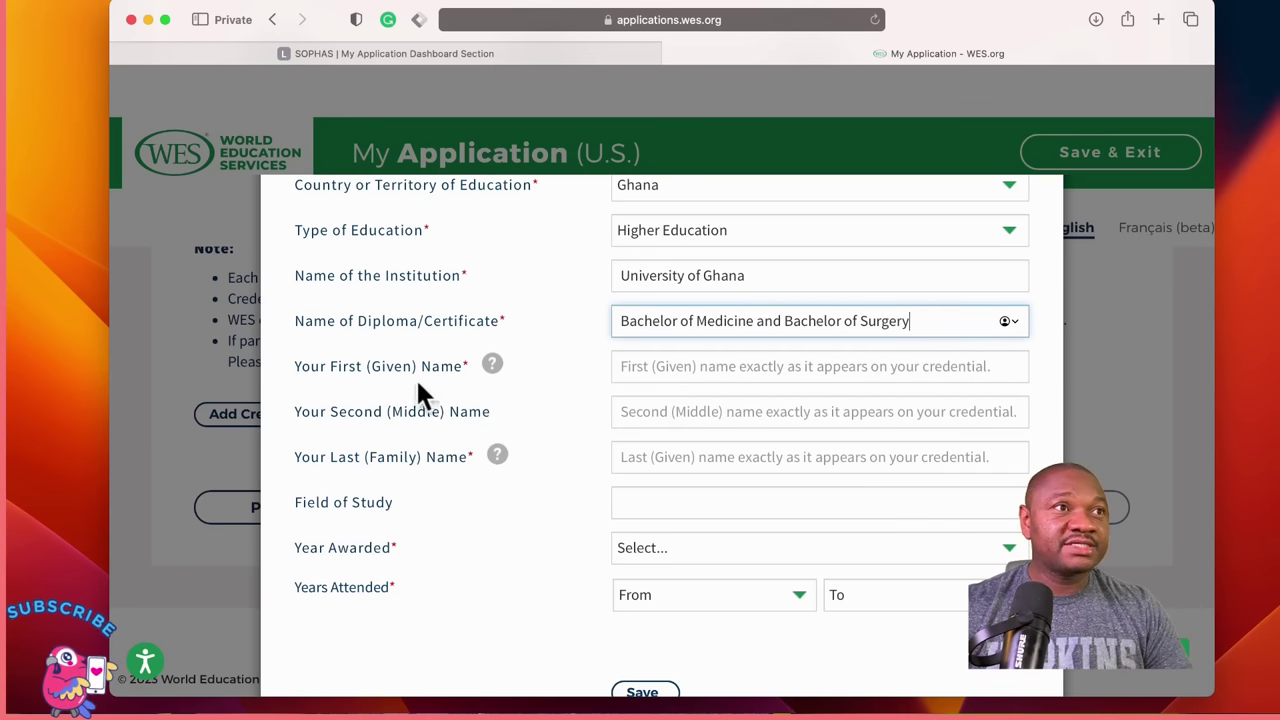
Step: Enter the applicant's first and last names, and Clinical Medicine as field of study
click(680, 366)
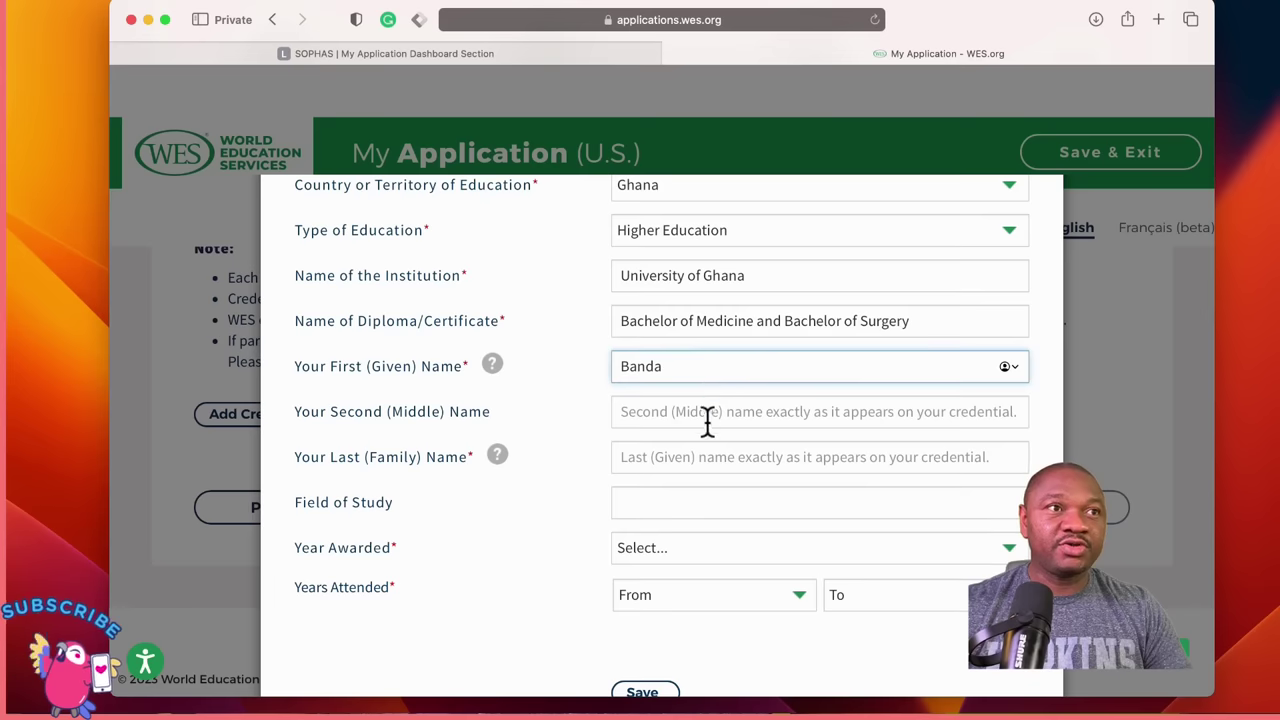
click(695, 456)
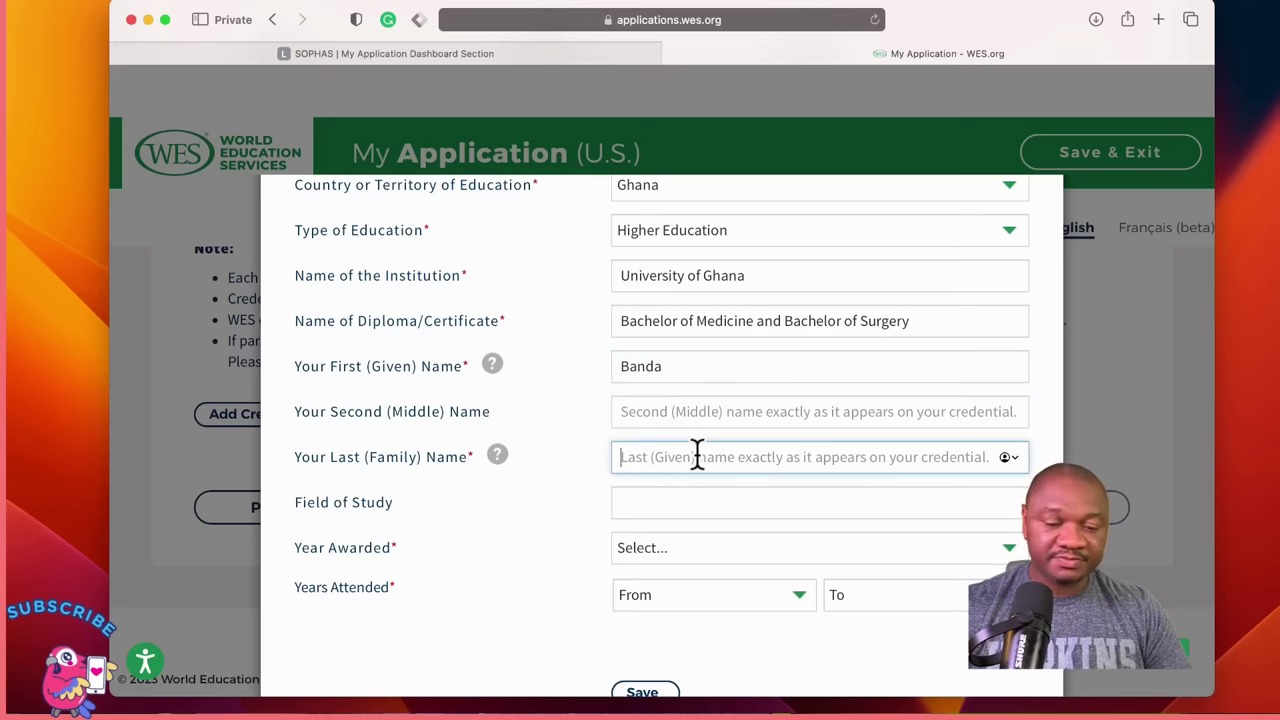
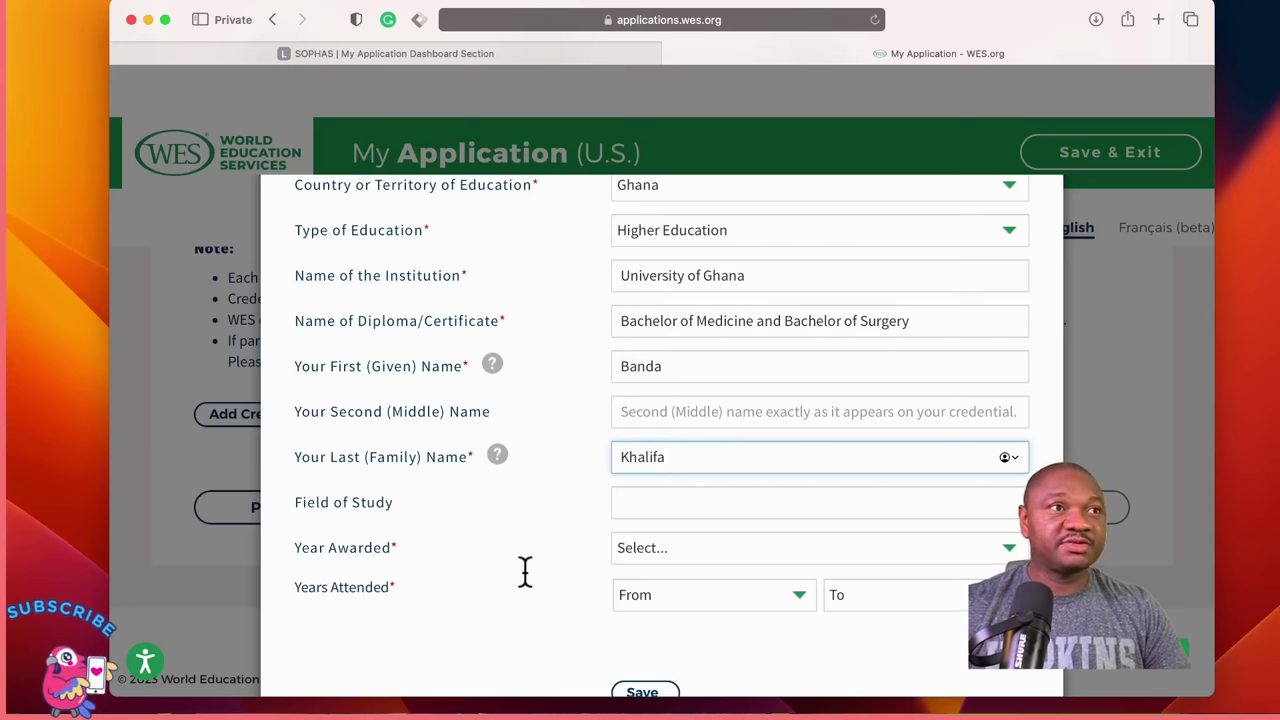
scroll(523, 570, down, 2)
click(660, 425)
text(C)
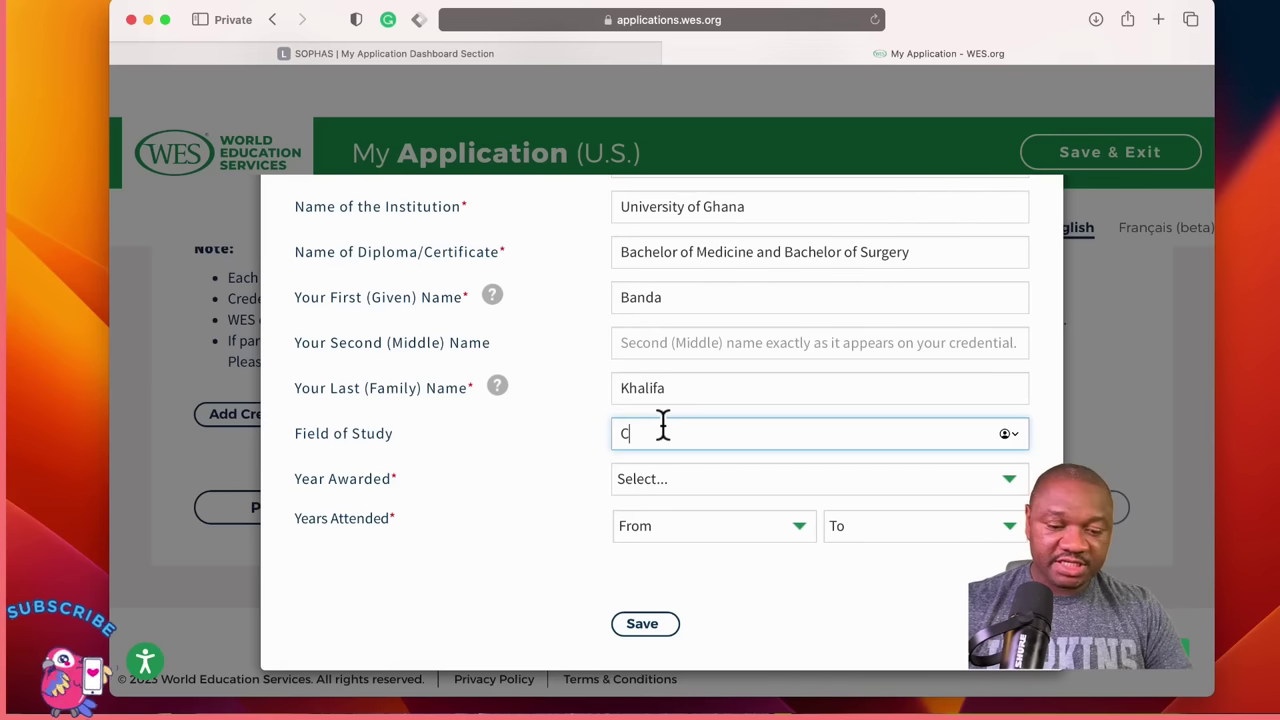
text(linical Me)
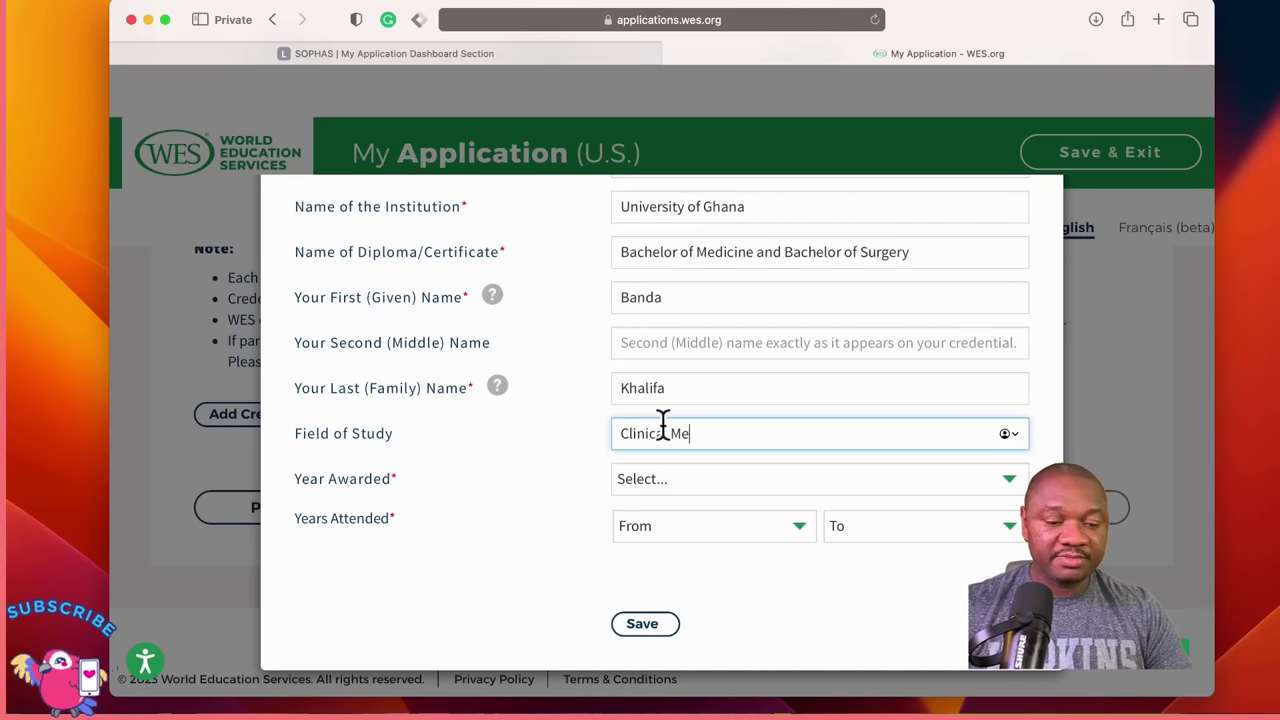
text(dicine)
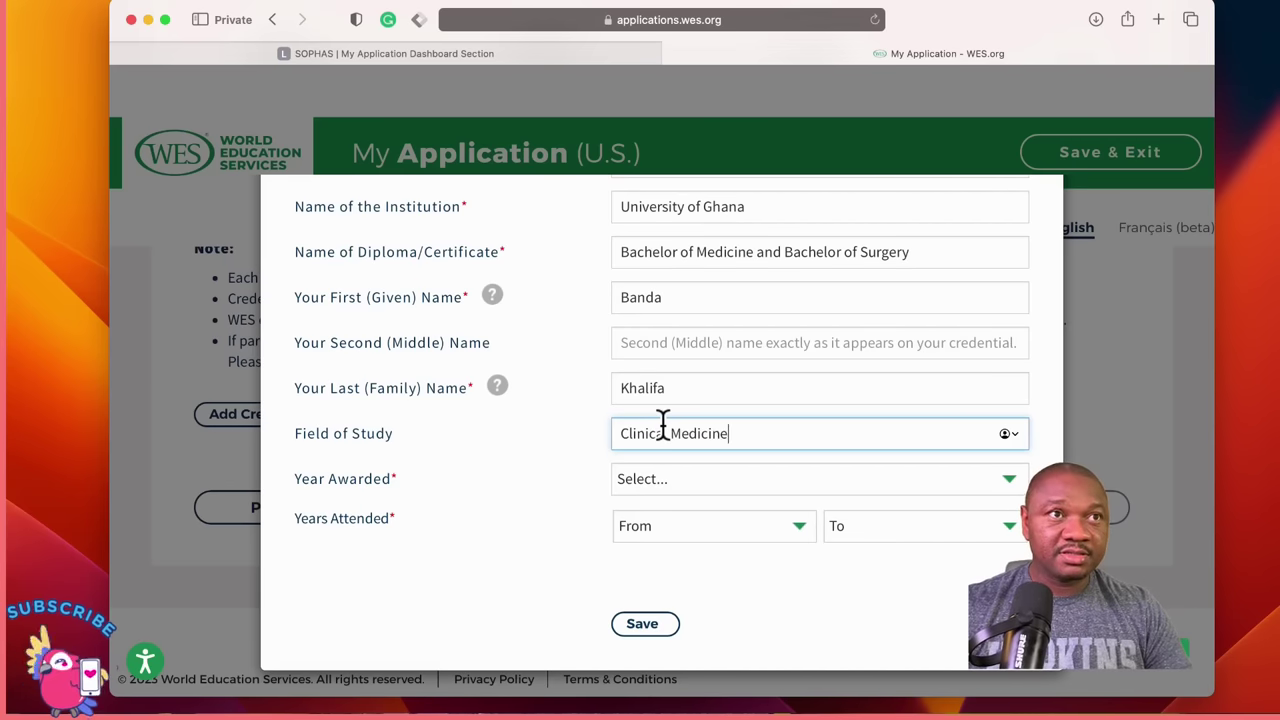
scroll(499, 548, down, 2)
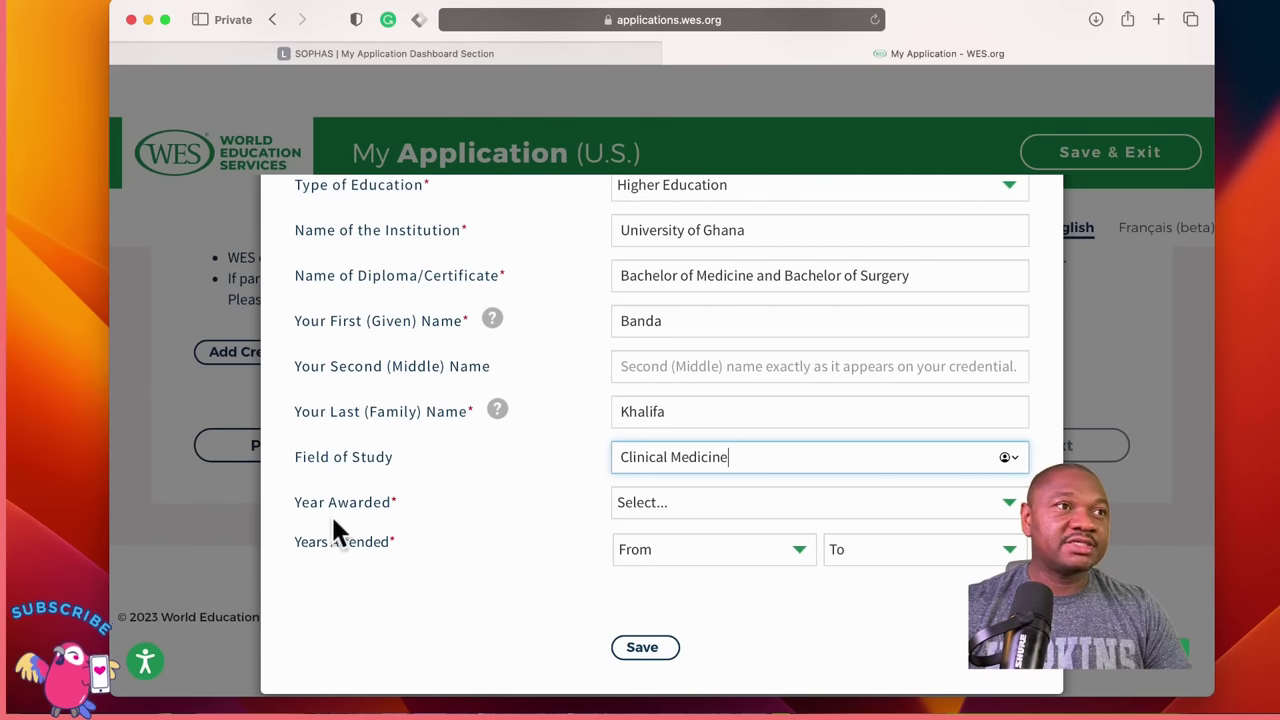
Step: Set year awarded to 2016 and years attended to 2009–2016, then save the credential
click(674, 500)
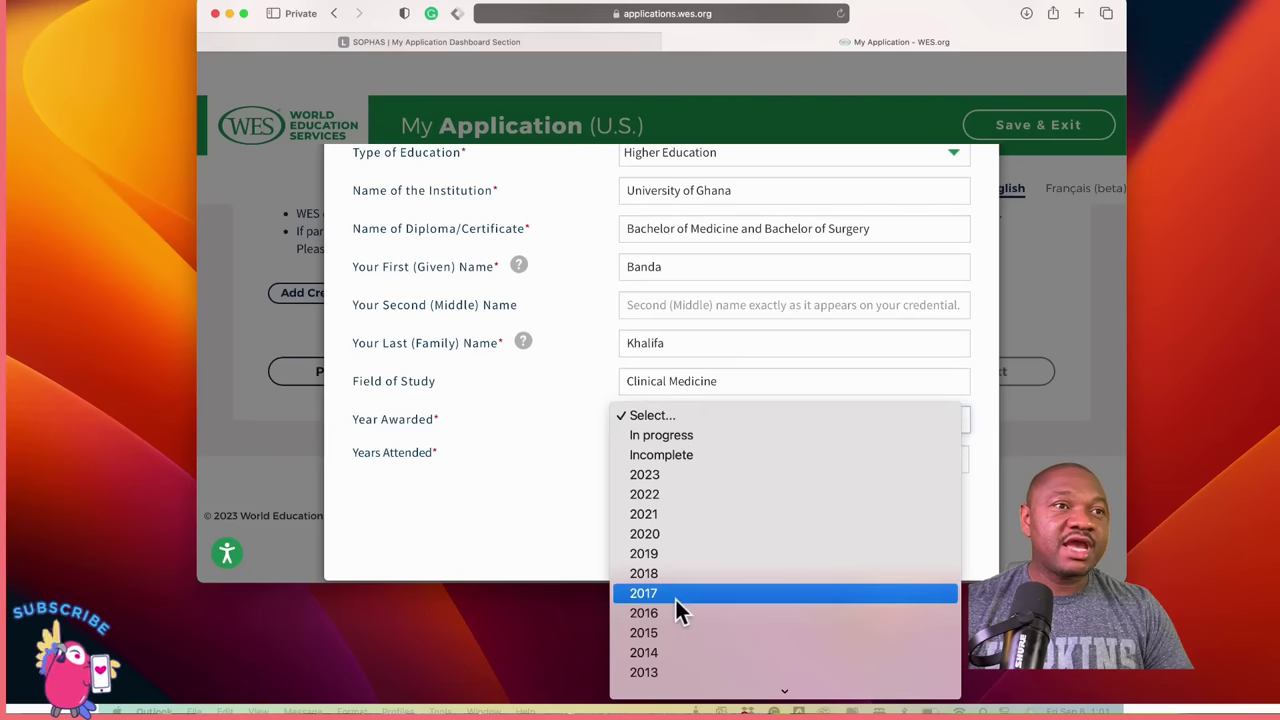
scroll(675, 597, down, 5)
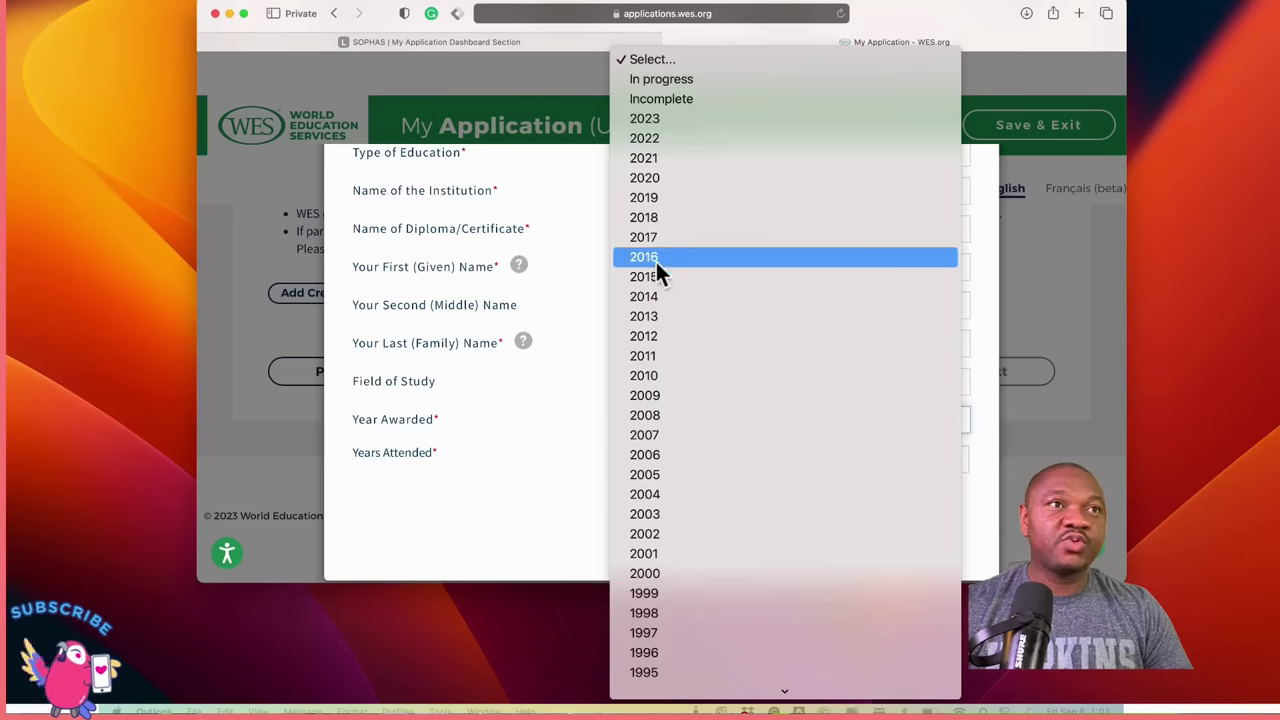
click(655, 259)
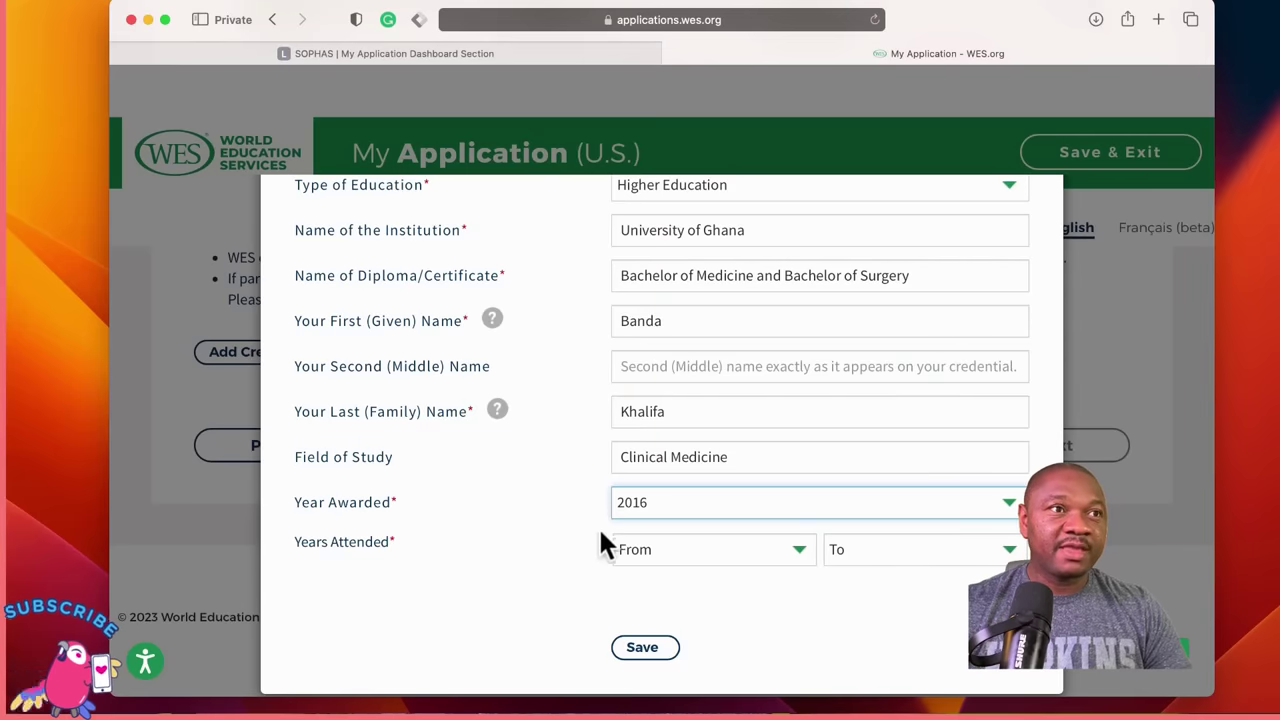
click(668, 549)
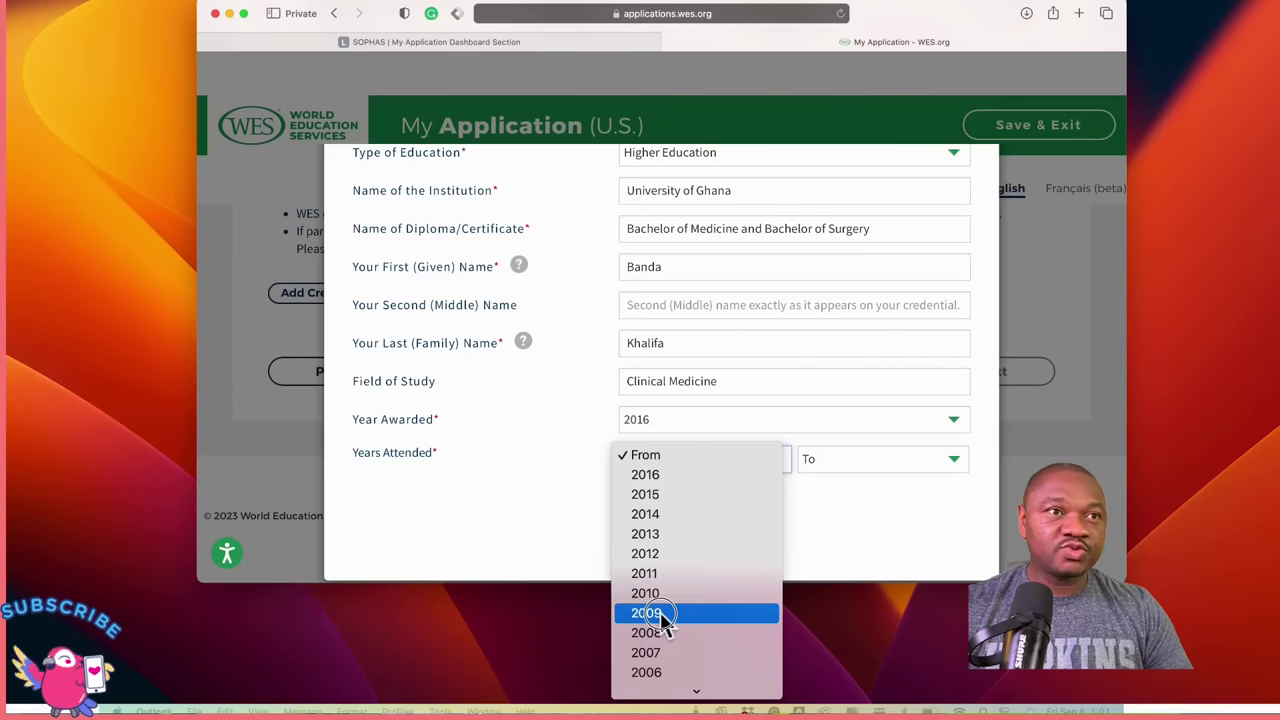
click(662, 613)
click(882, 555)
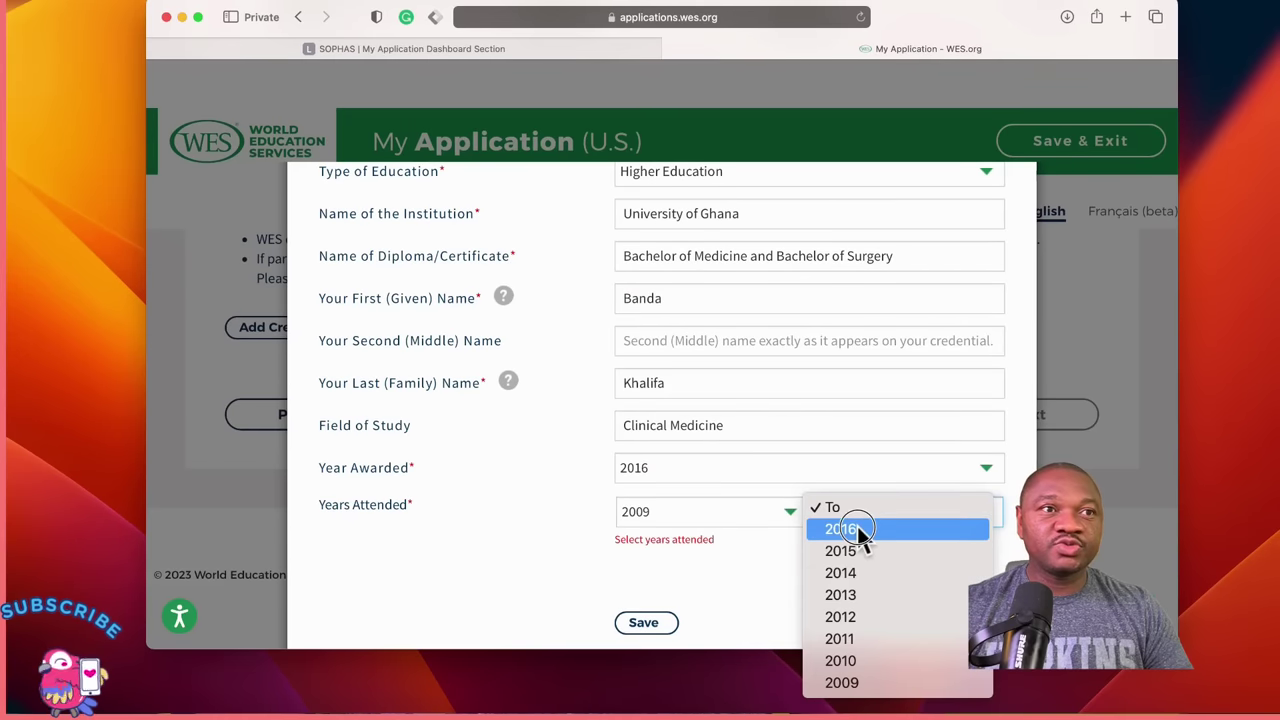
click(866, 557)
scroll(840, 612, down, 1)
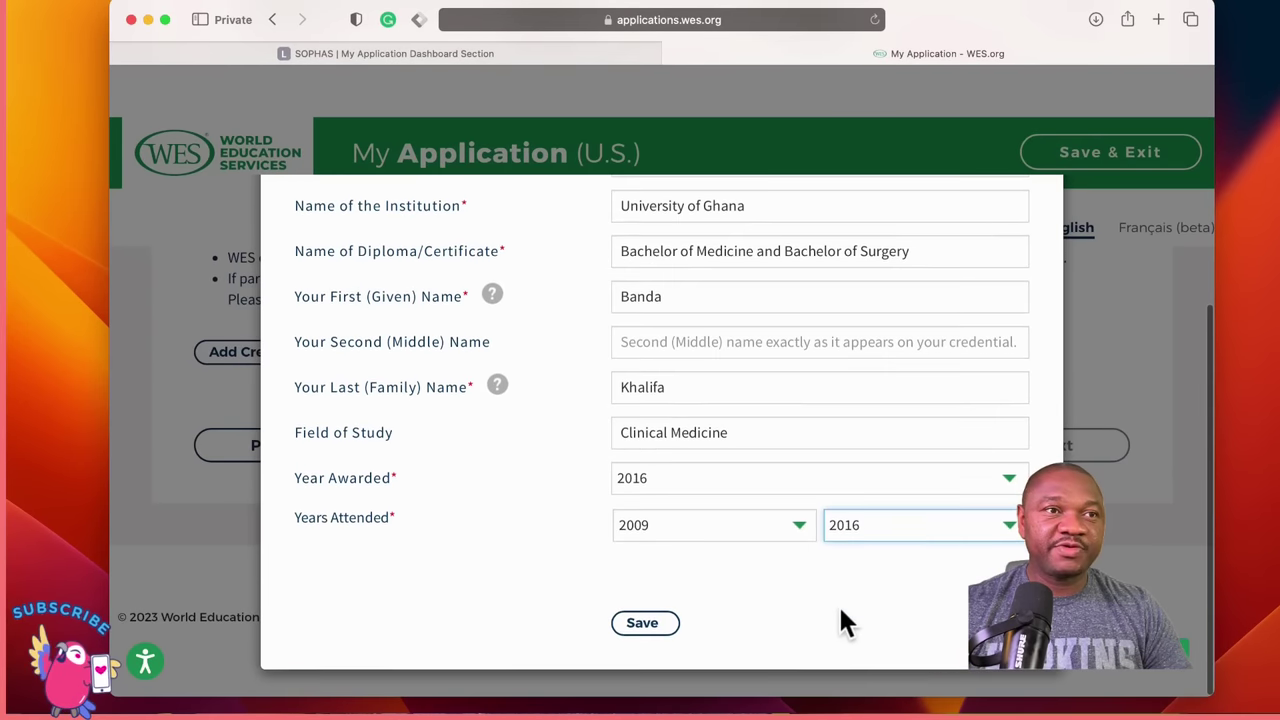
click(648, 622)
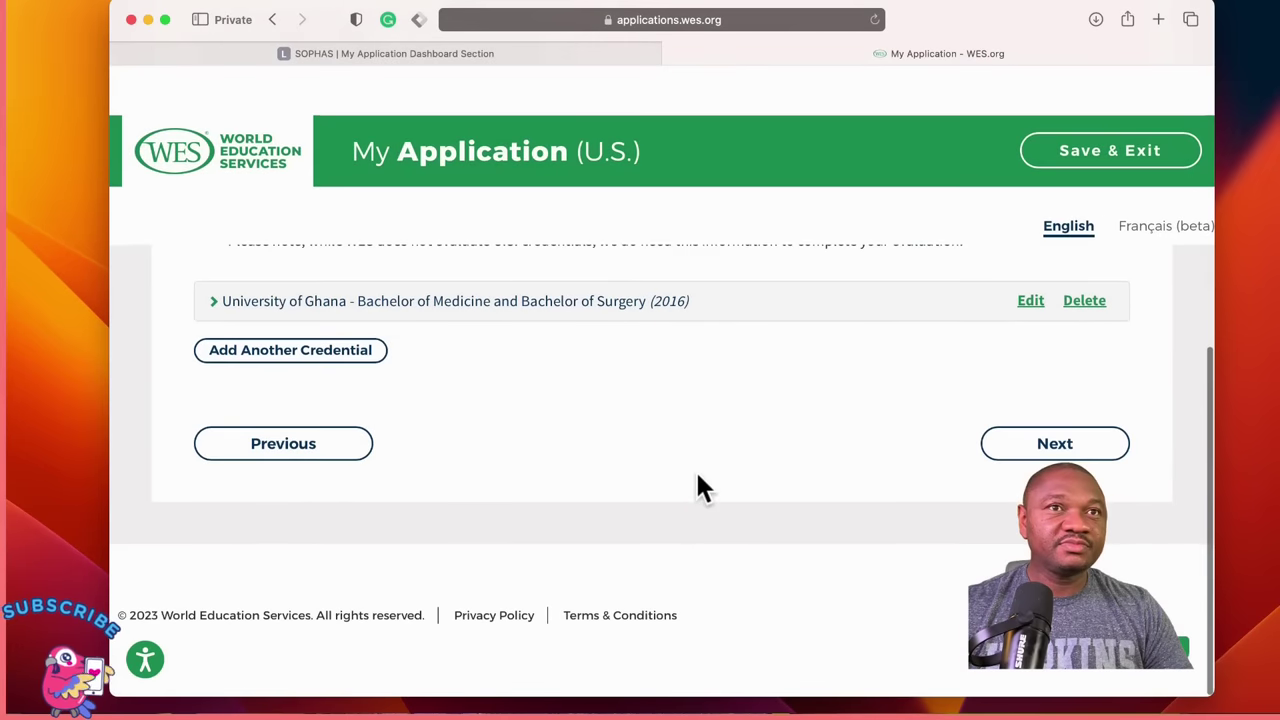
Step: Review the saved University of Ghana credential, then advance to the Report Recipients step
scroll(697, 489, up, 3)
scroll(697, 489, down, 2)
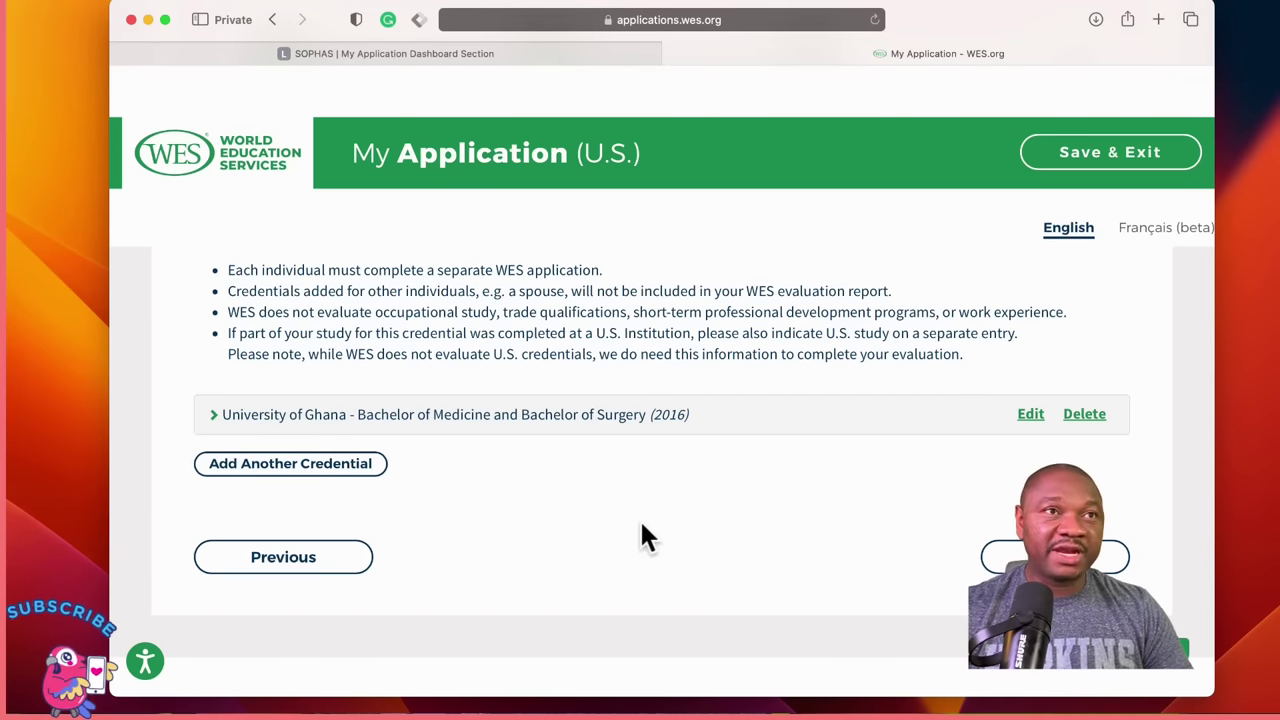
scroll(642, 525, up, 1)
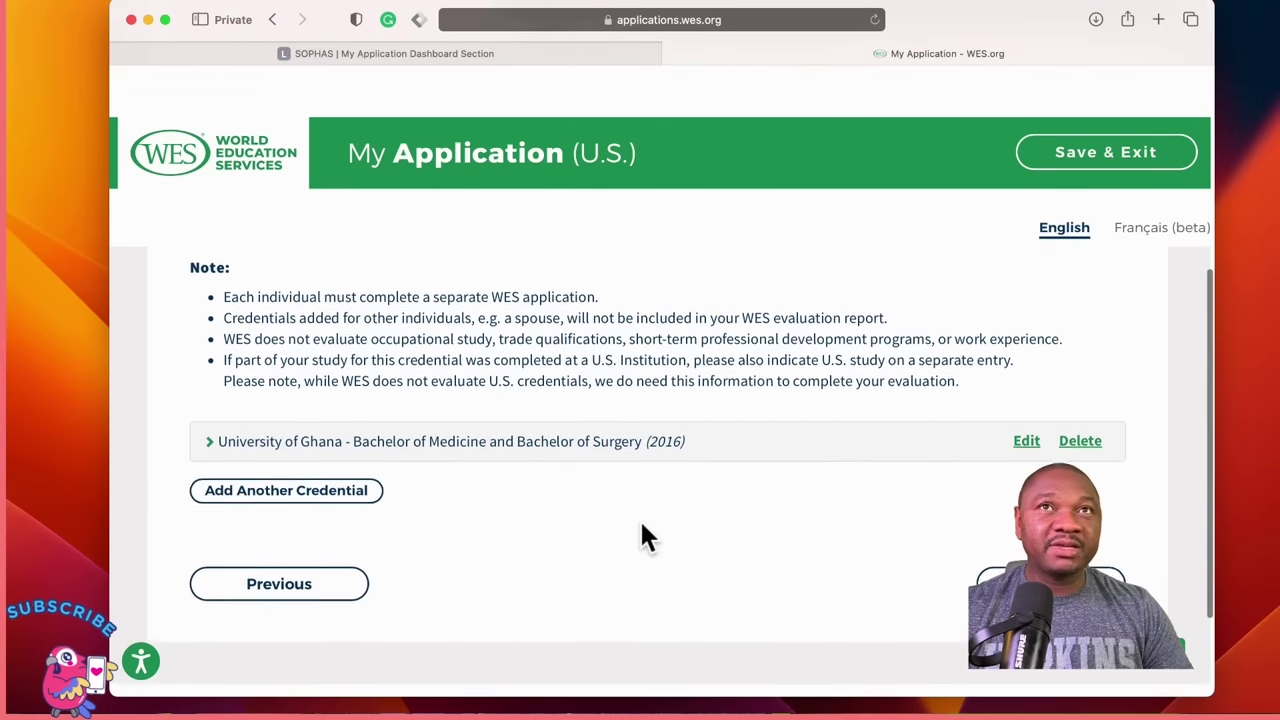
scroll(641, 523, up, 1)
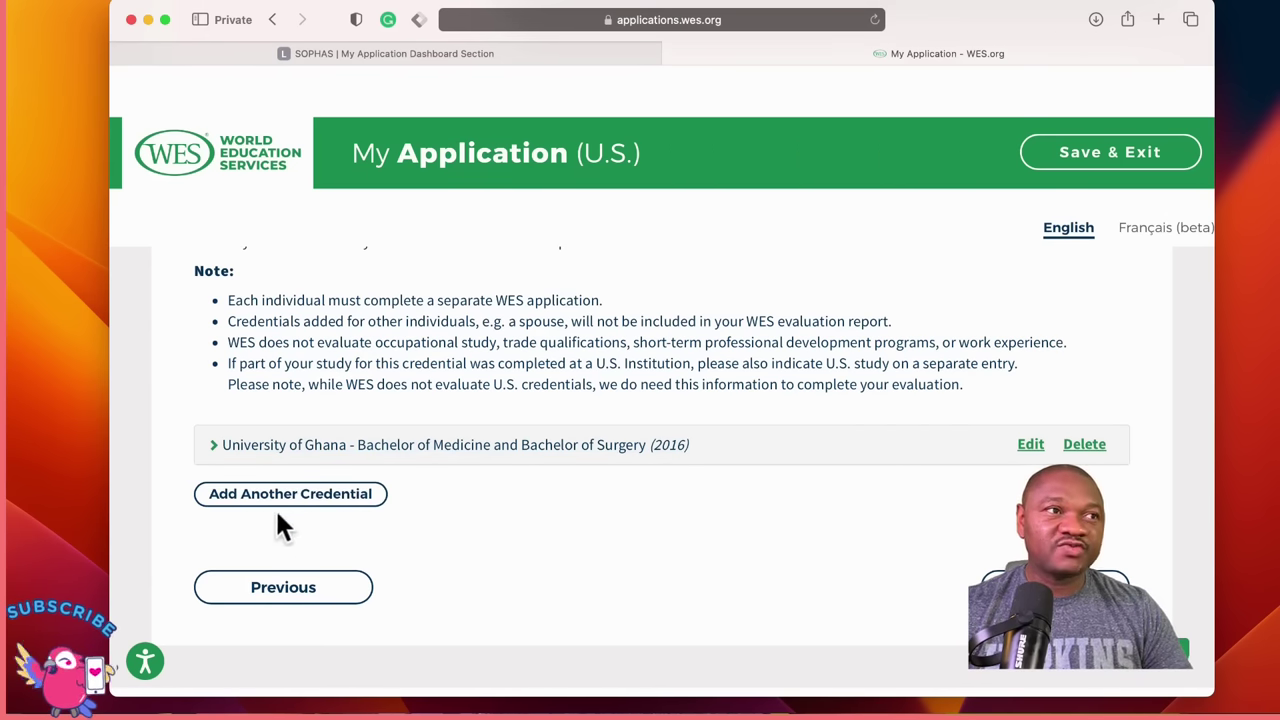
scroll(480, 578, down, 2)
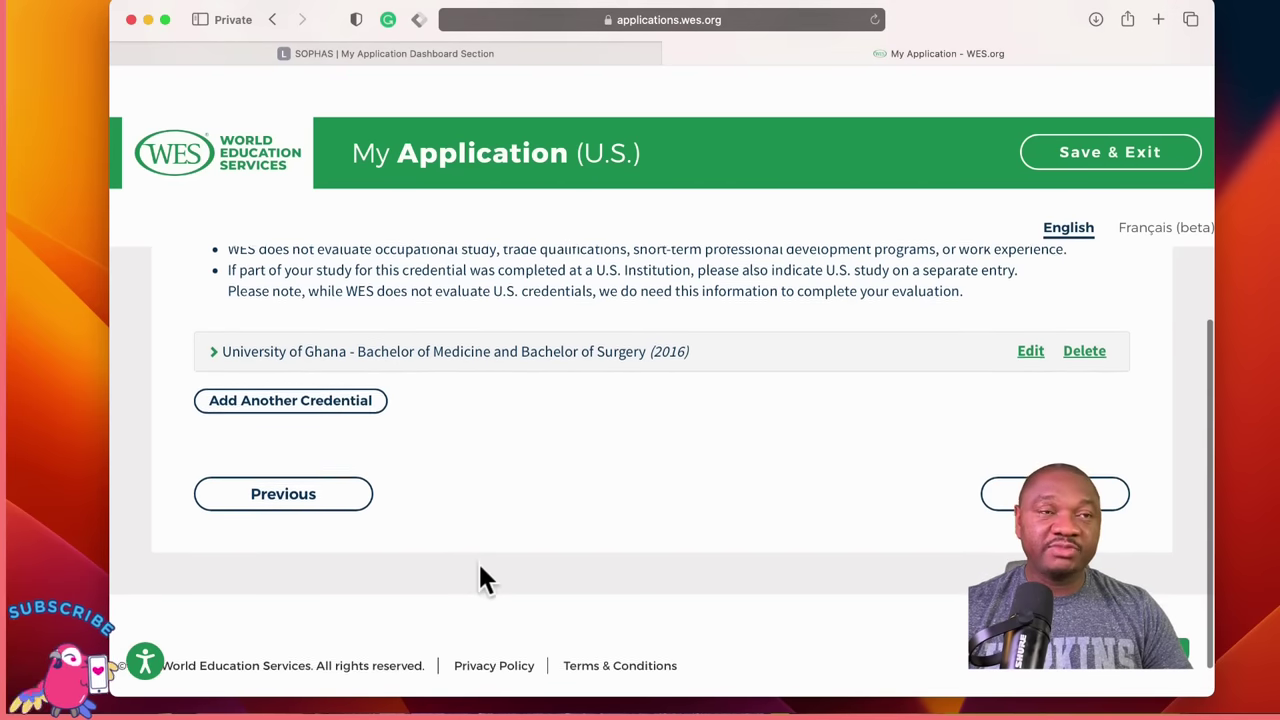
scroll(481, 570, up, 4)
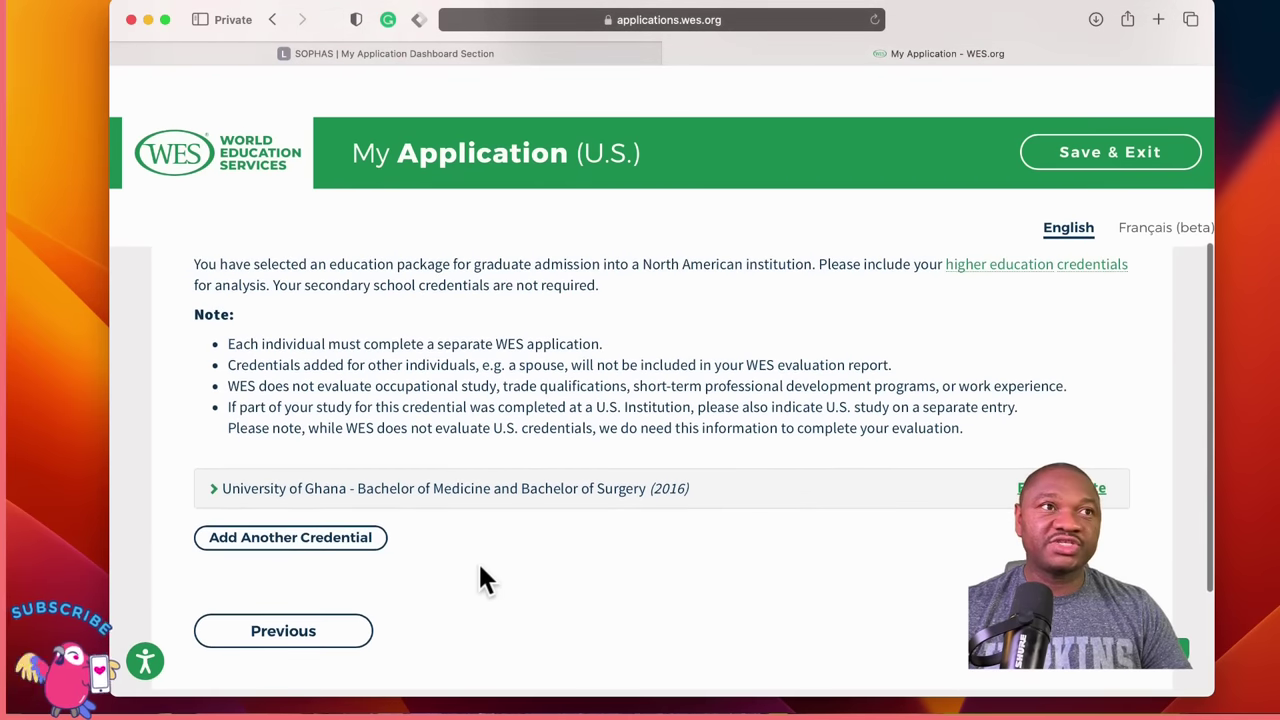
scroll(481, 578, up, 6)
scroll(481, 578, down, 7)
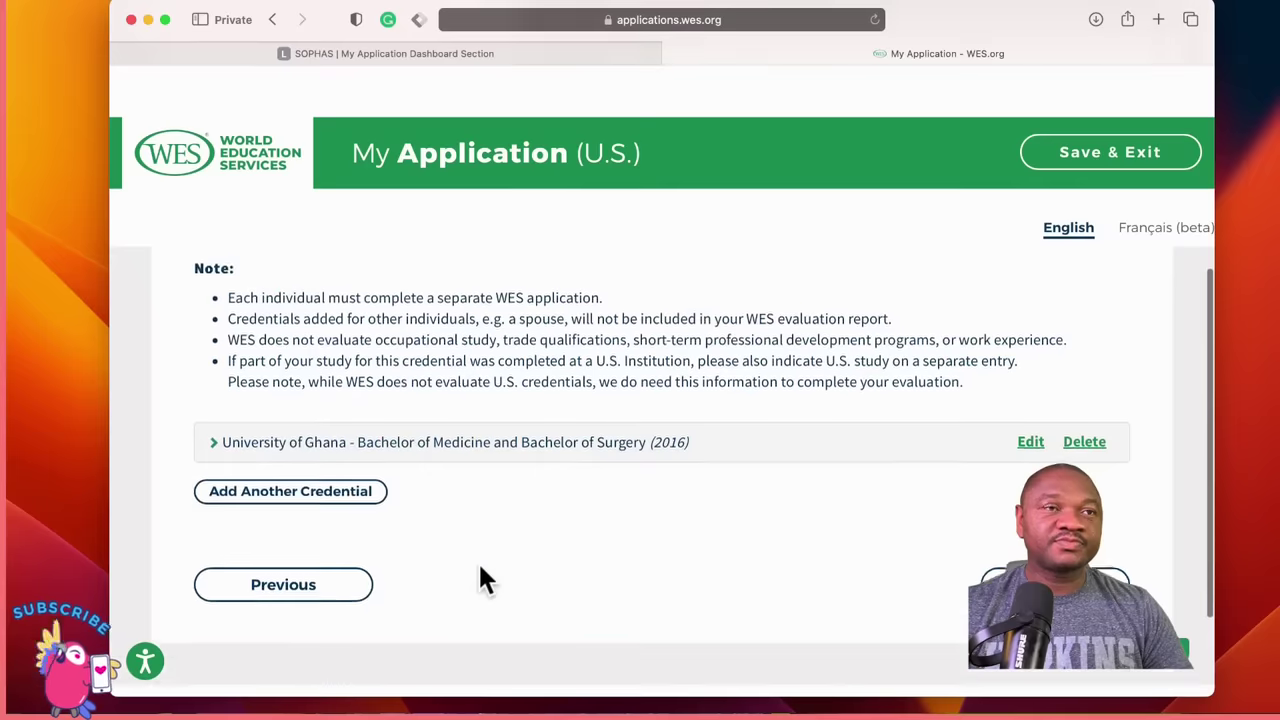
scroll(480, 578, down, 3)
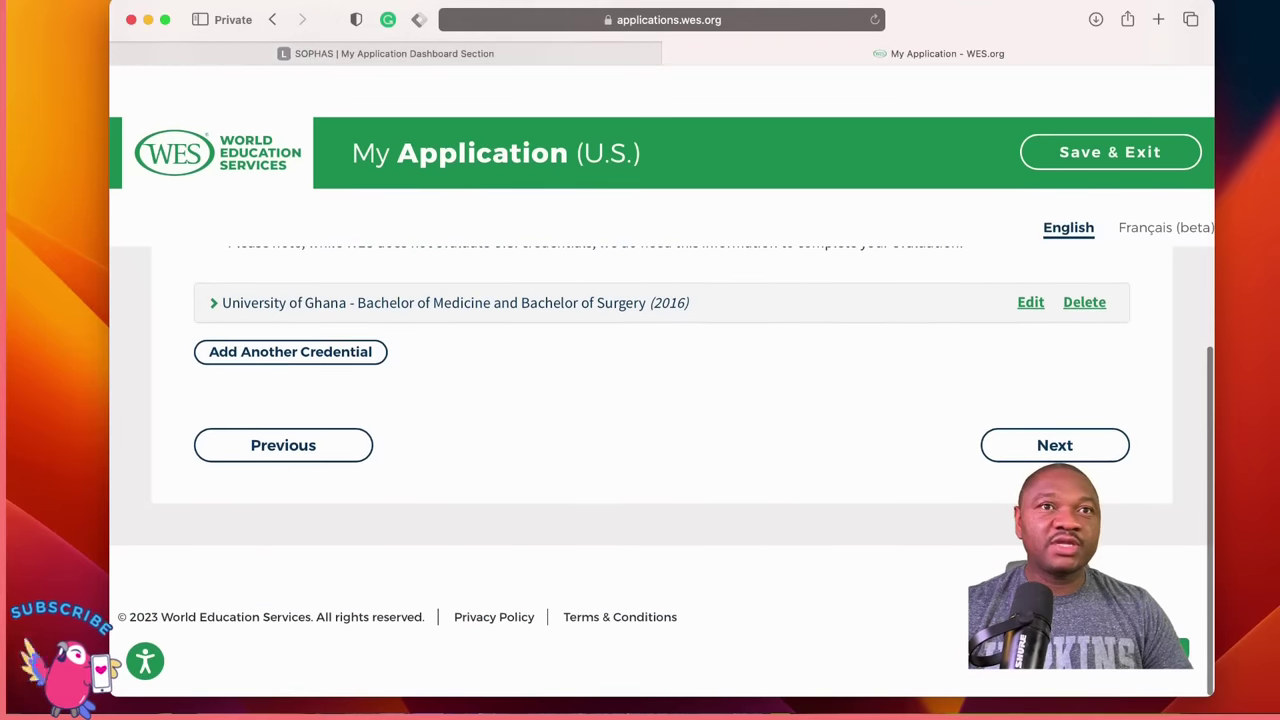
click(1055, 445)
scroll(741, 455, up, 5)
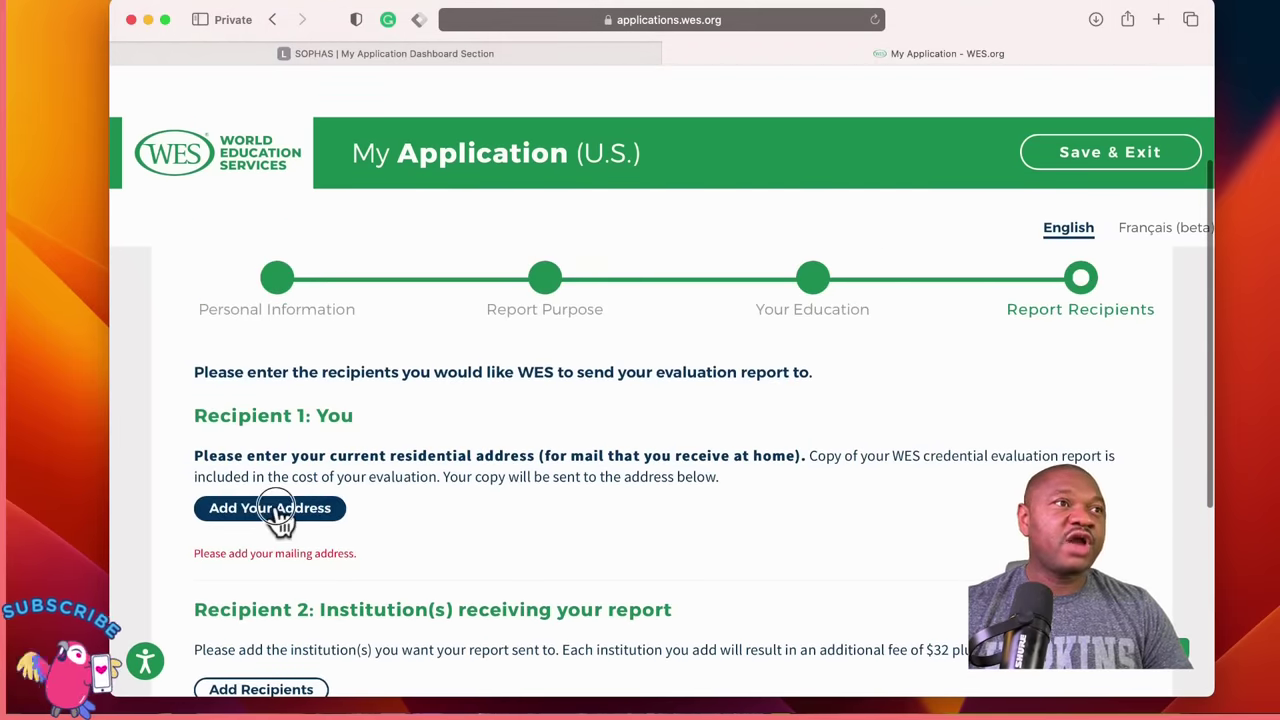
Step: Add your own mailing address with country Ghana, the street/P.O. box, and city Accra
click(275, 512)
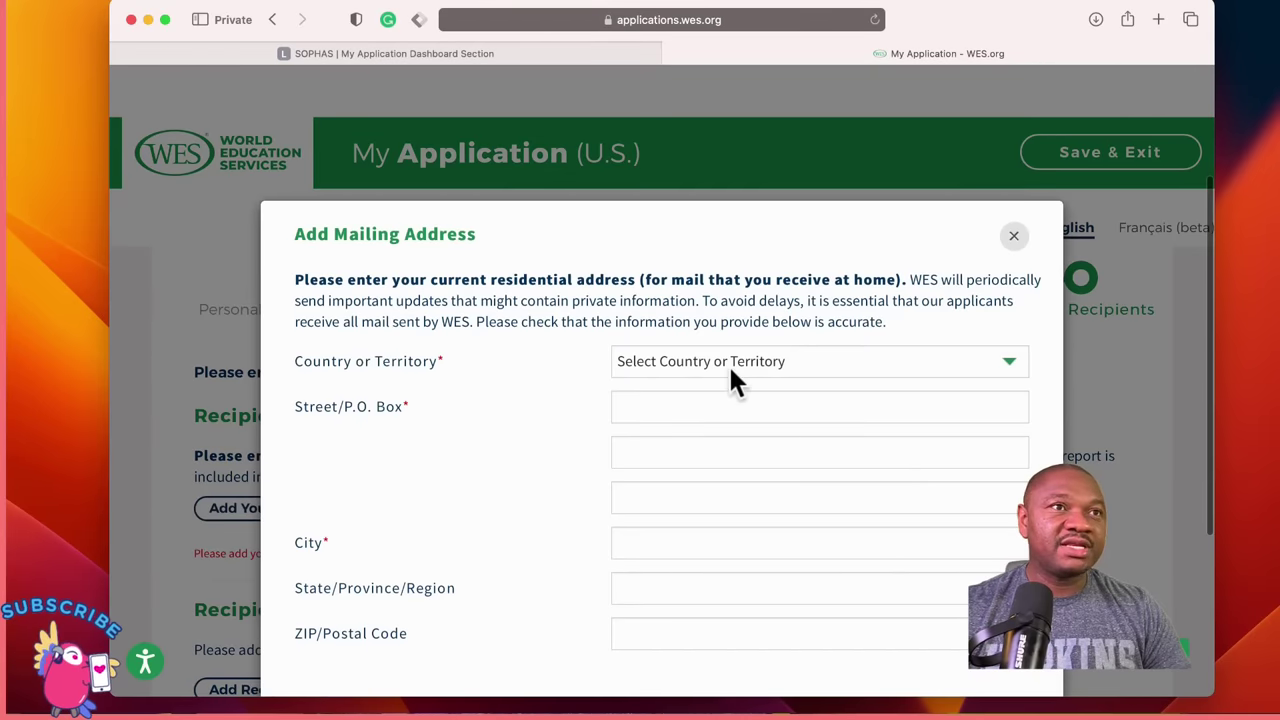
click(731, 370)
scroll(723, 300, down, 10)
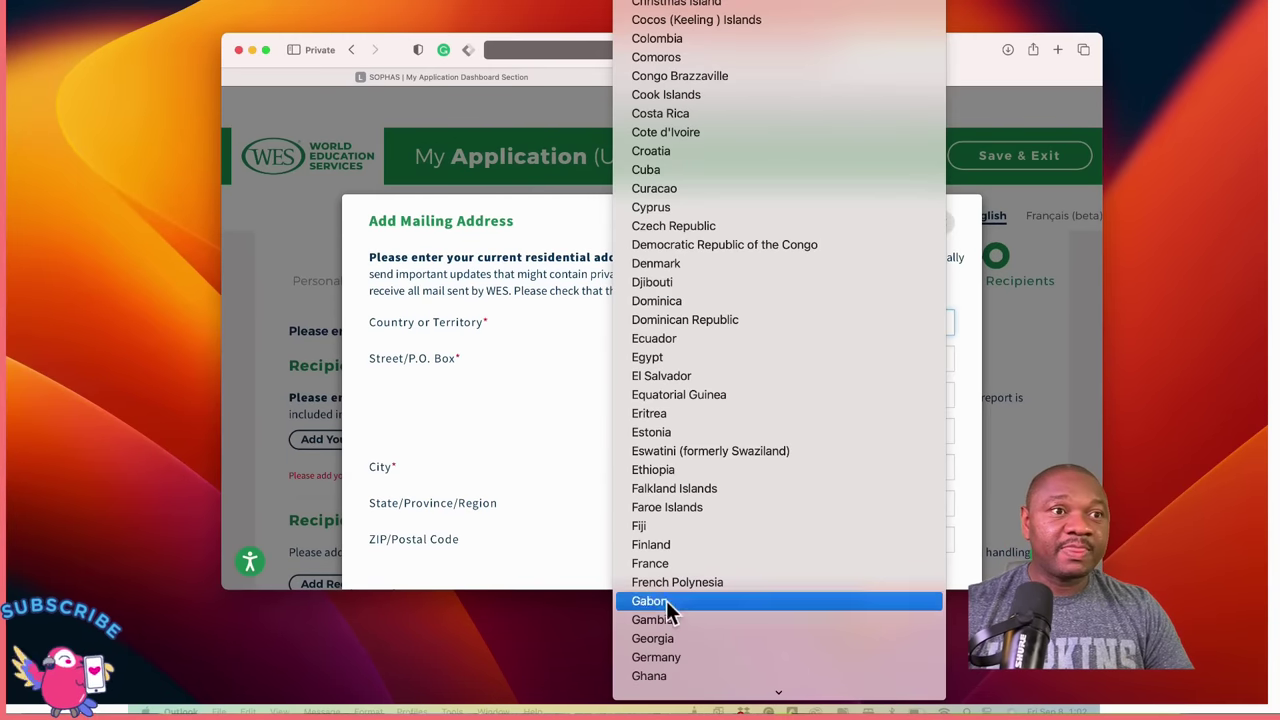
click(660, 677)
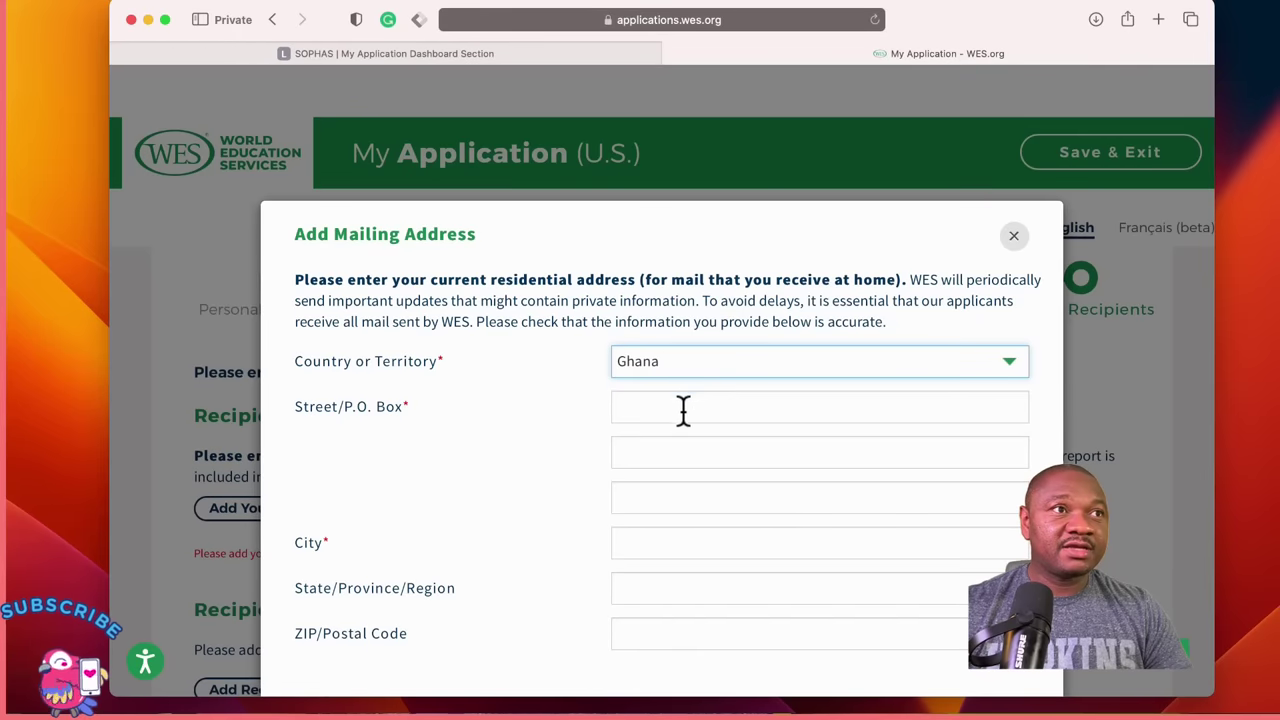
click(683, 408)
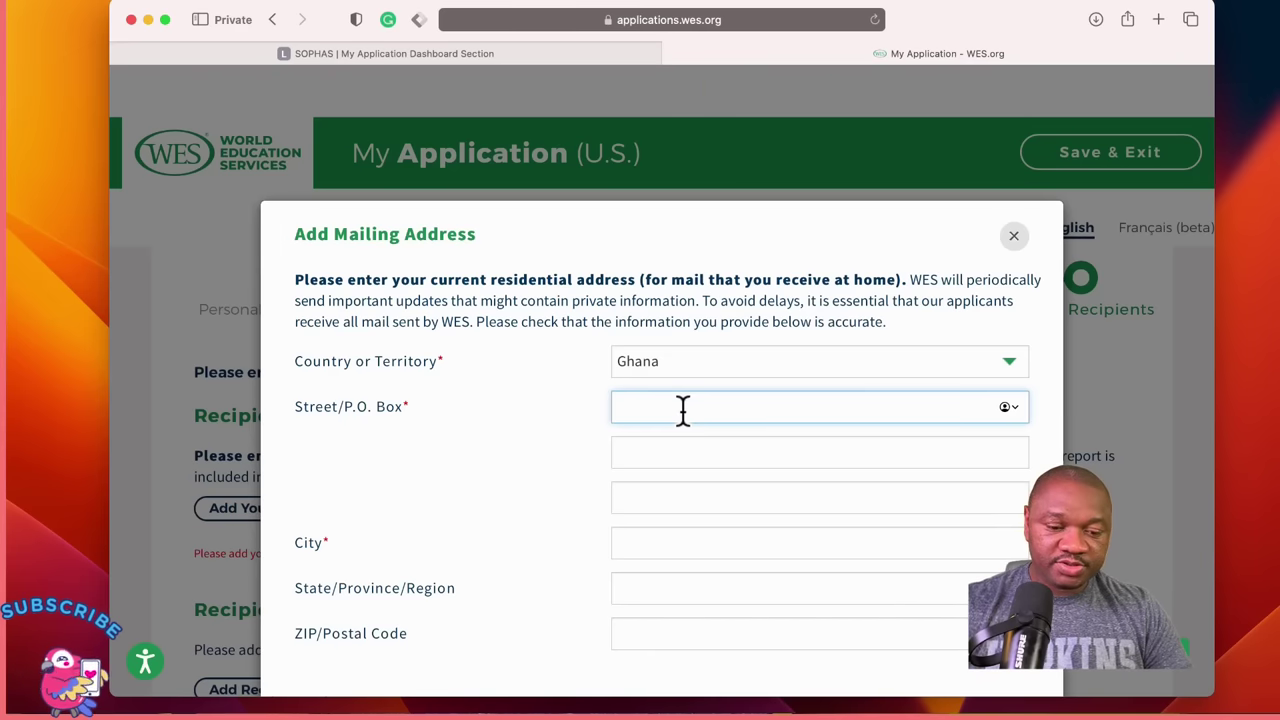
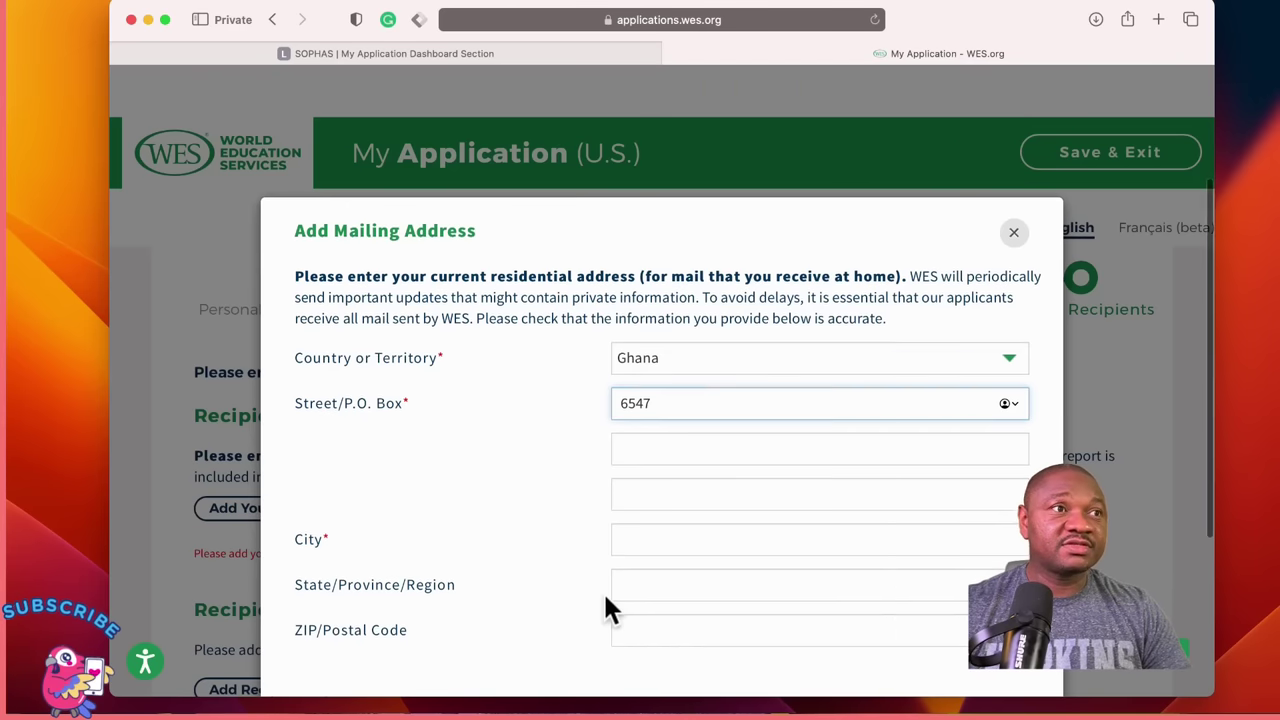
scroll(603, 591, down, 3)
click(669, 406)
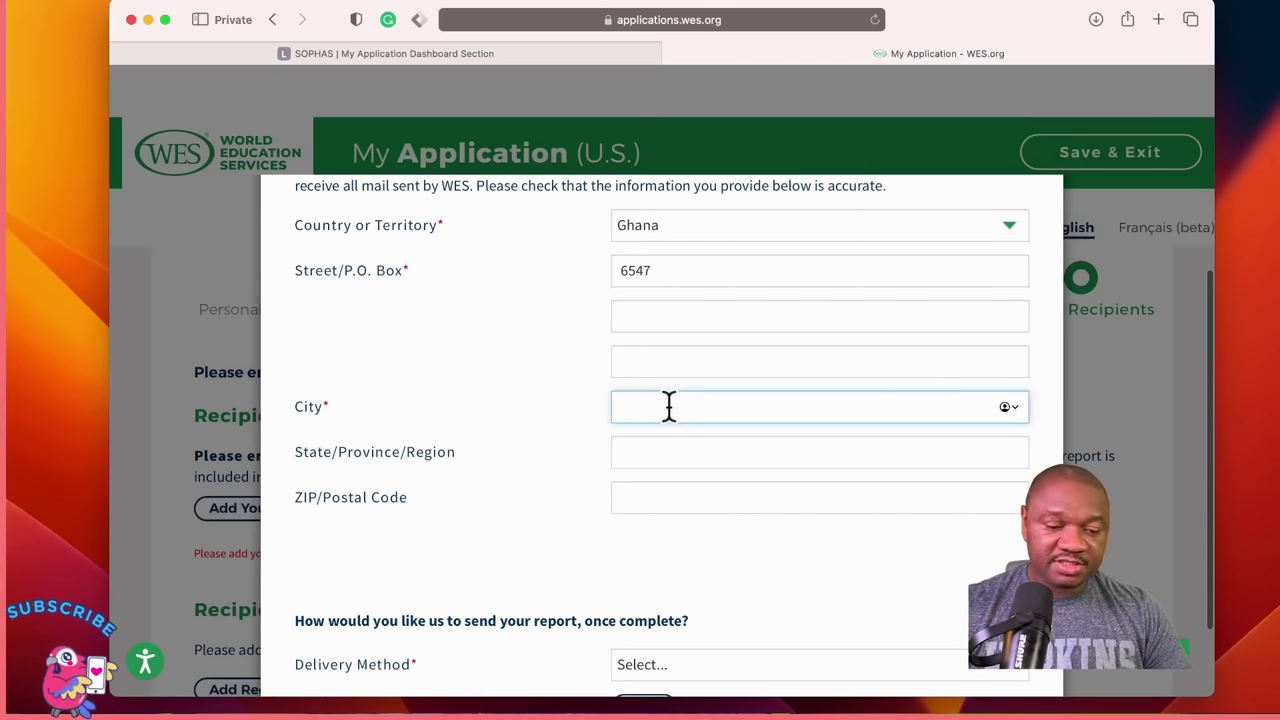
text(Accra)
Step: Choose Standard Delivery ($11.00) as the delivery method and save the address as Recipient 1
scroll(632, 512, down, 2)
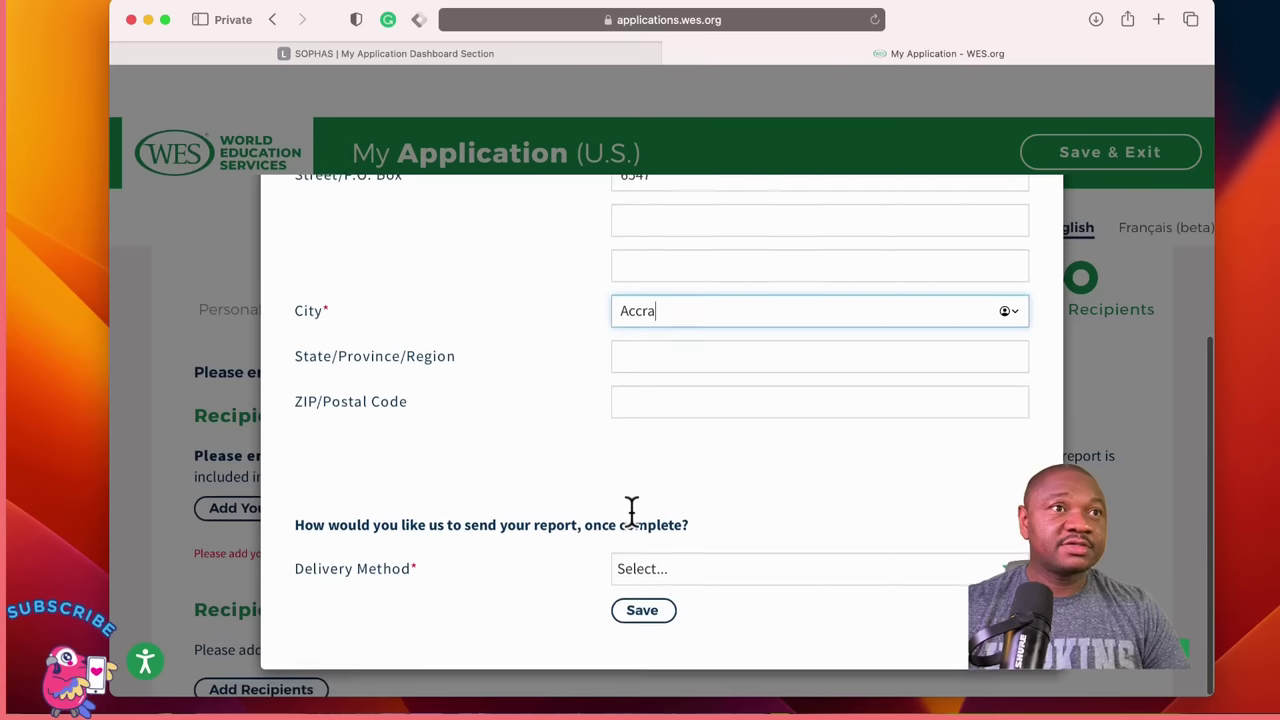
click(660, 566)
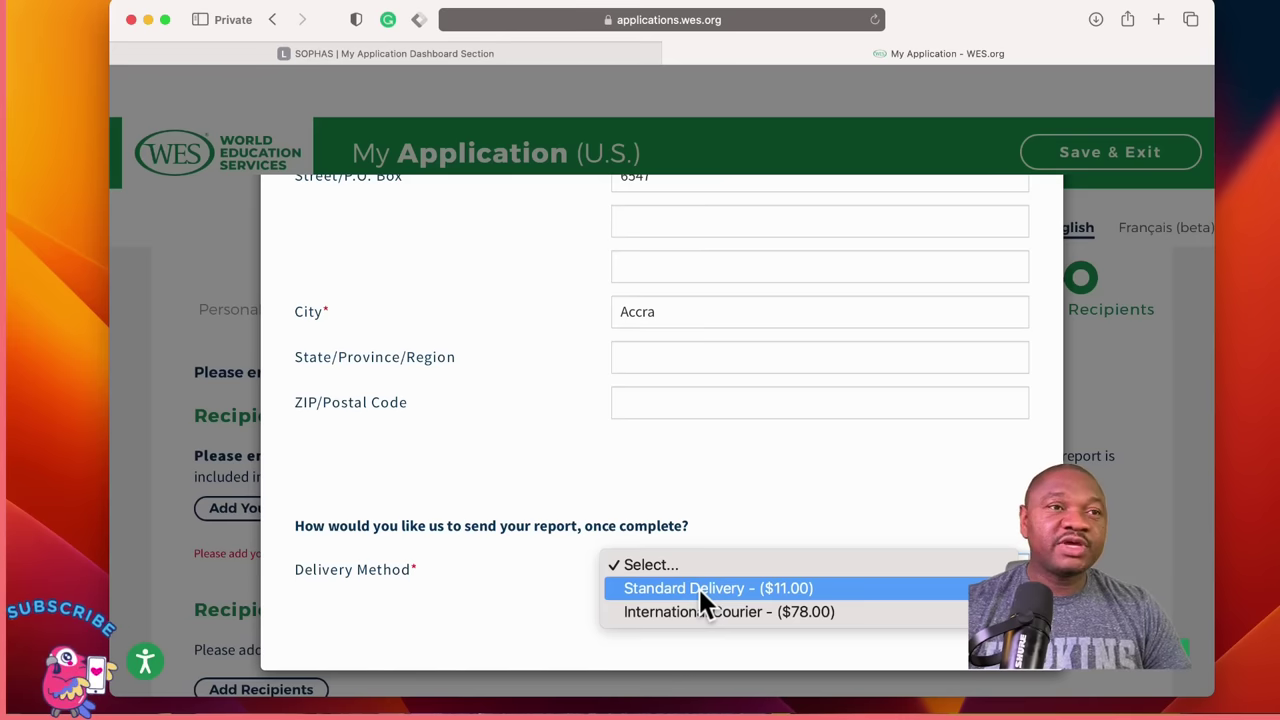
key(Escape)
click(698, 586)
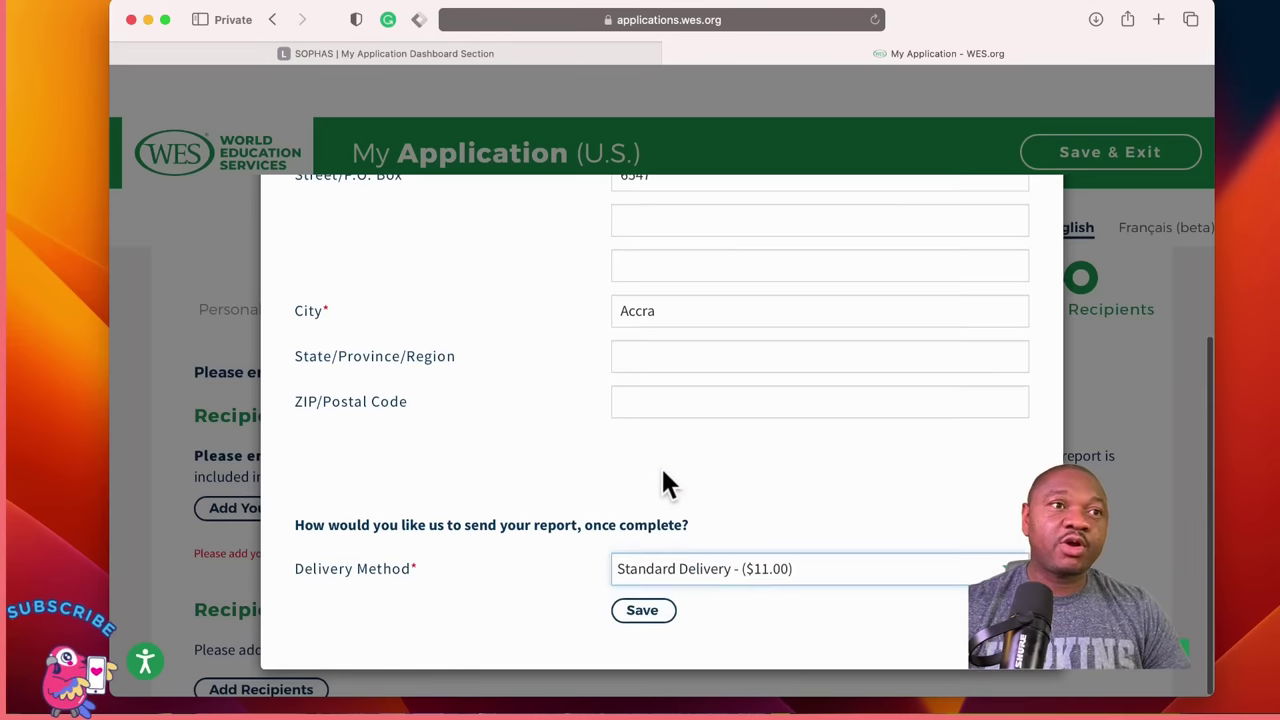
scroll(643, 414, up, 5)
scroll(643, 414, down, 5)
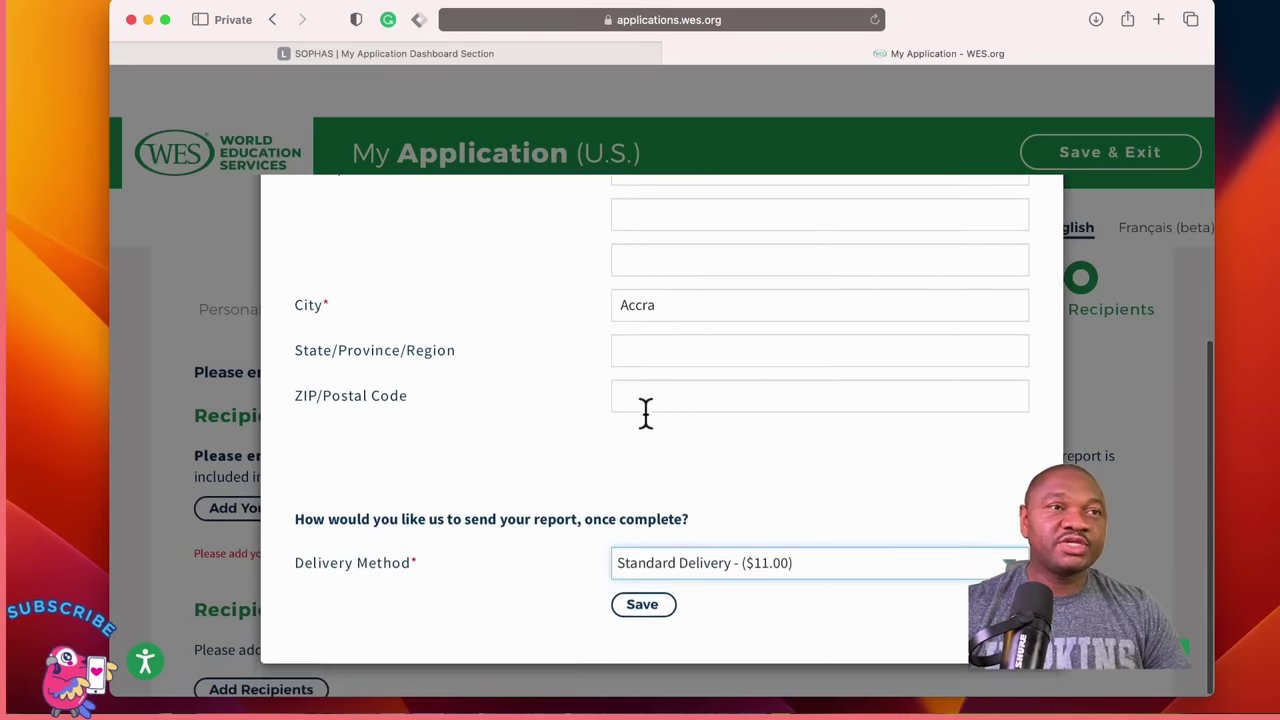
click(640, 614)
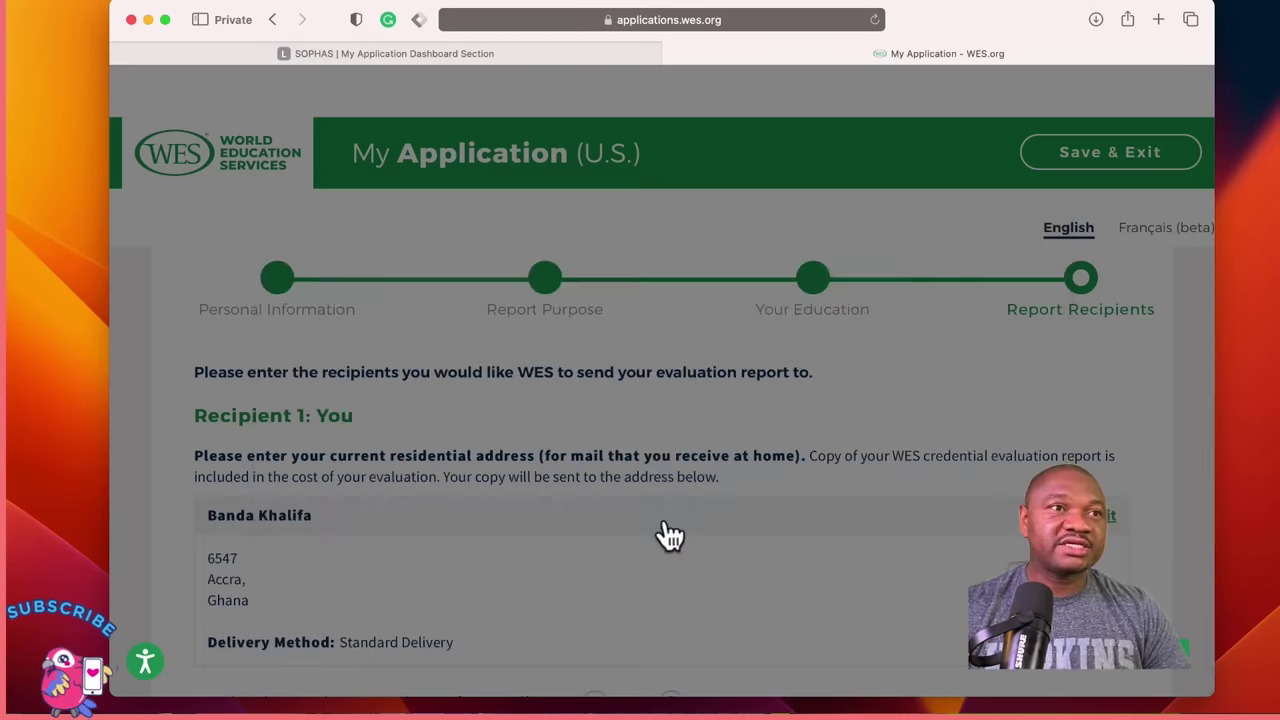
scroll(670, 517, down, 5)
scroll(670, 517, up, 2)
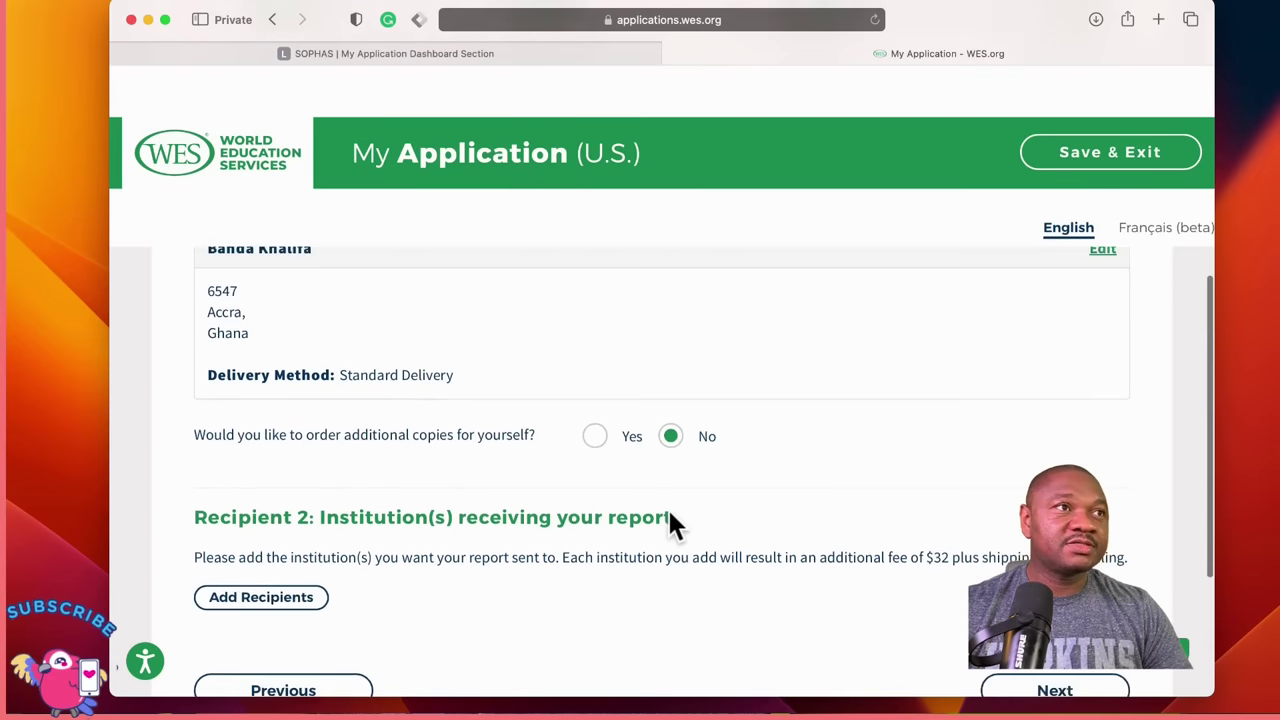
scroll(670, 517, down, 2)
scroll(670, 517, up, 4)
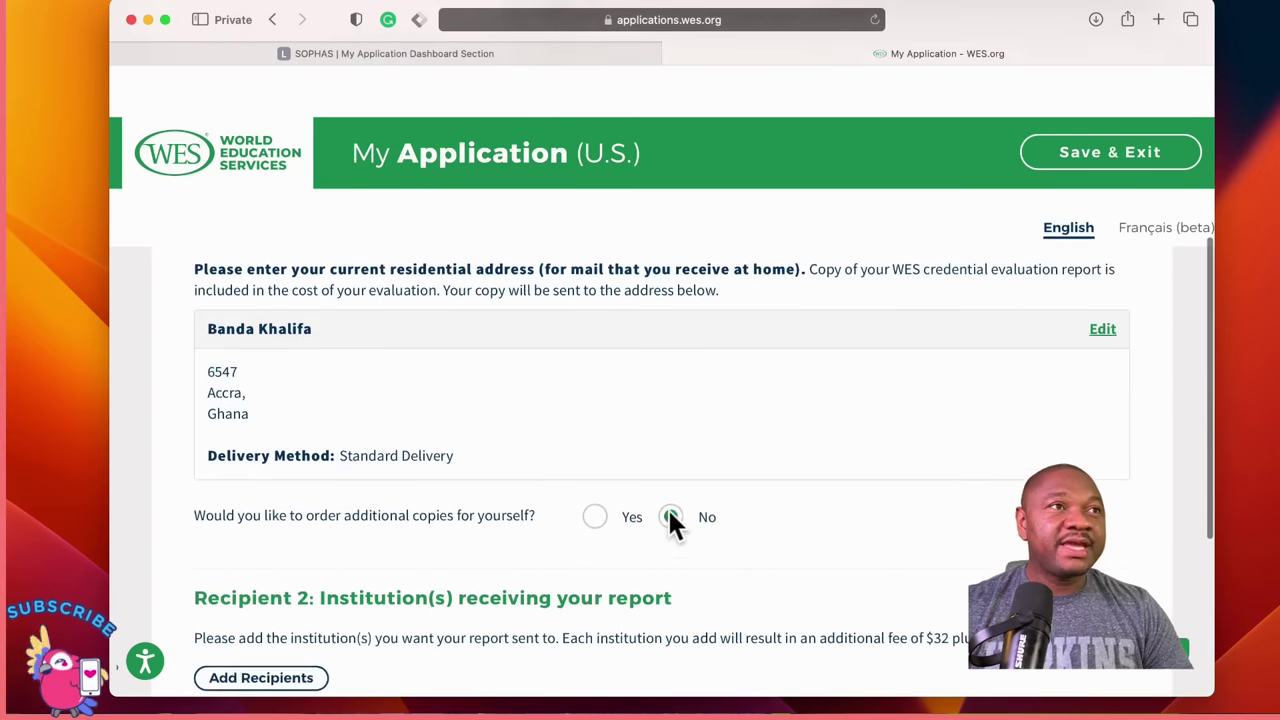
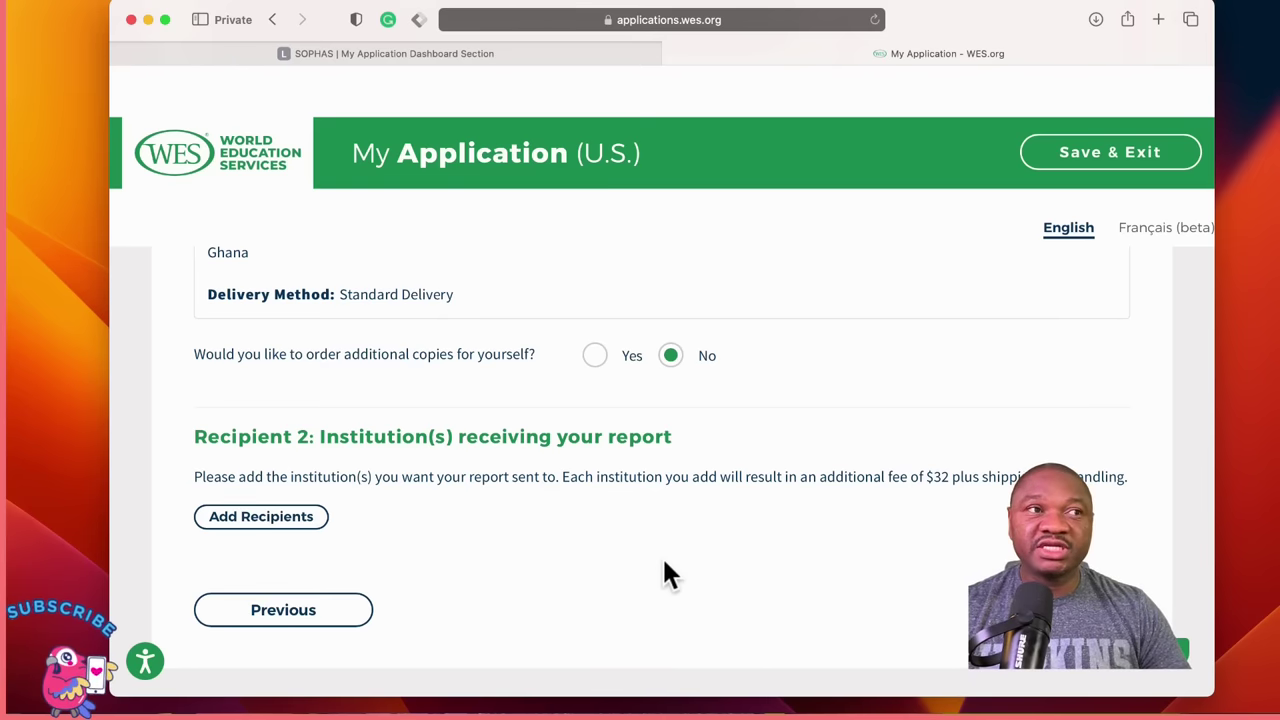
Step: Search institutions for SOPHAS, select it from the results, and enter its CAS ID
click(266, 520)
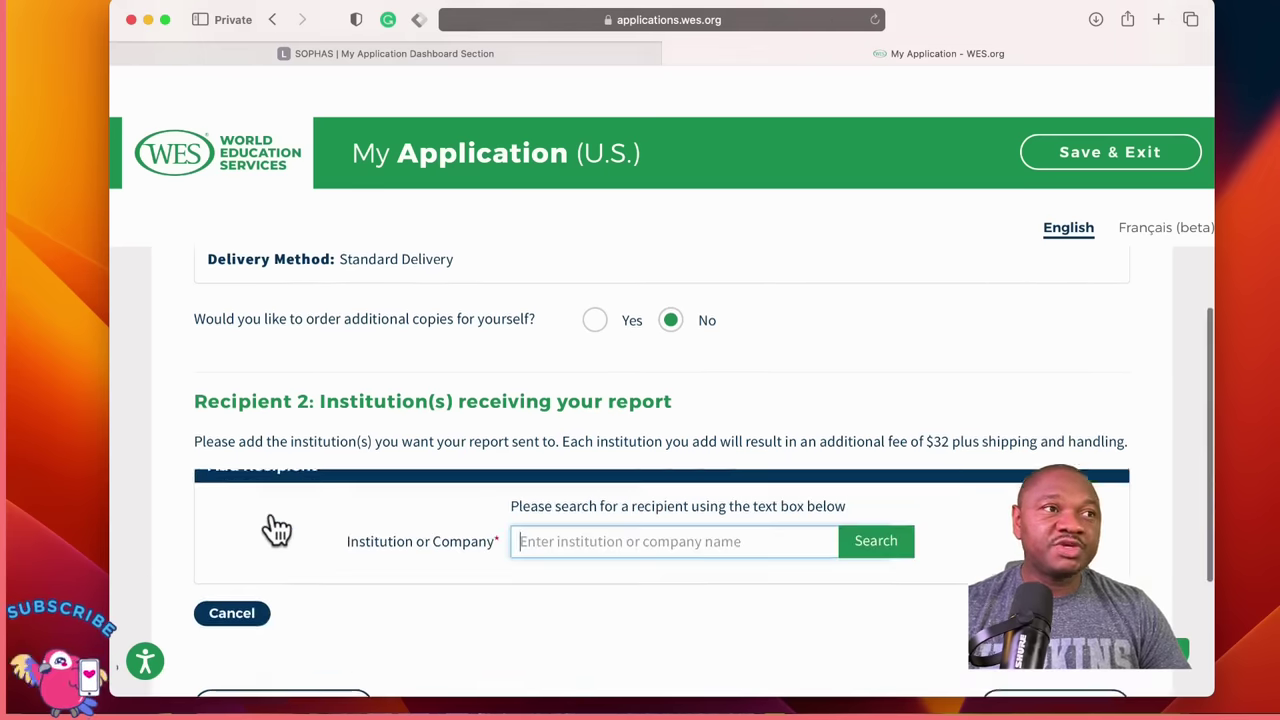
scroll(300, 525, down, 3)
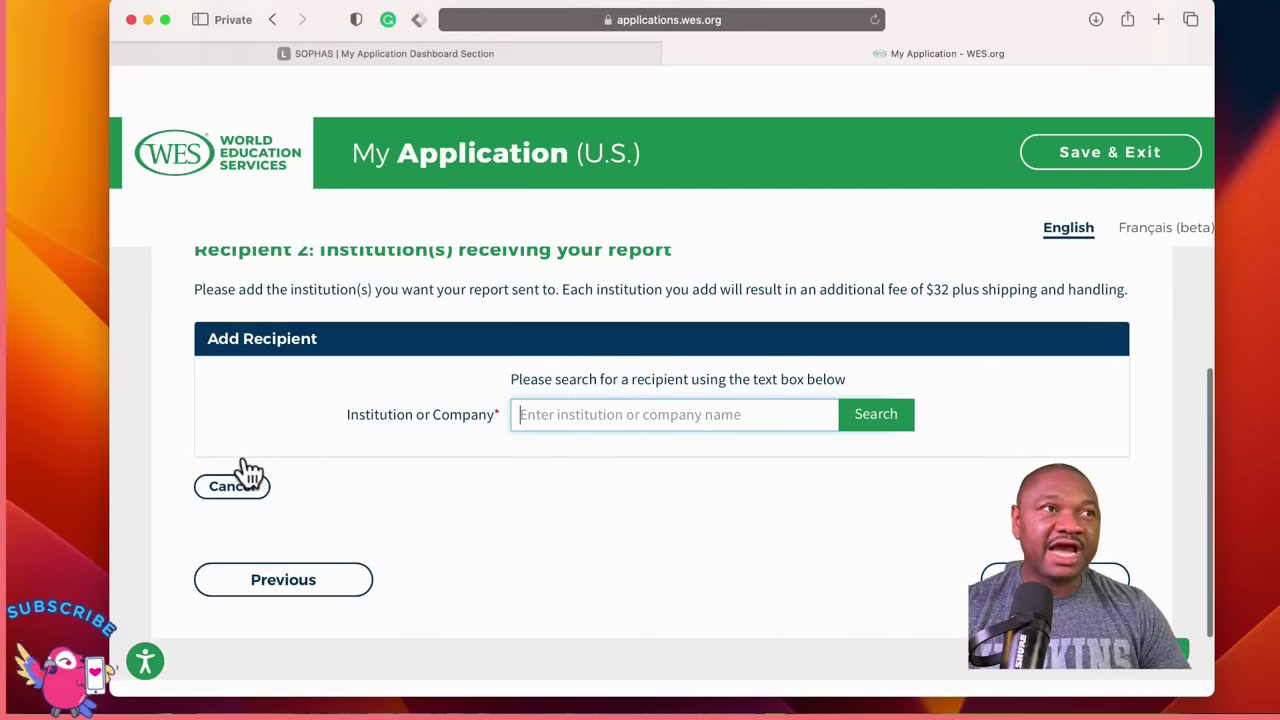
text(S)
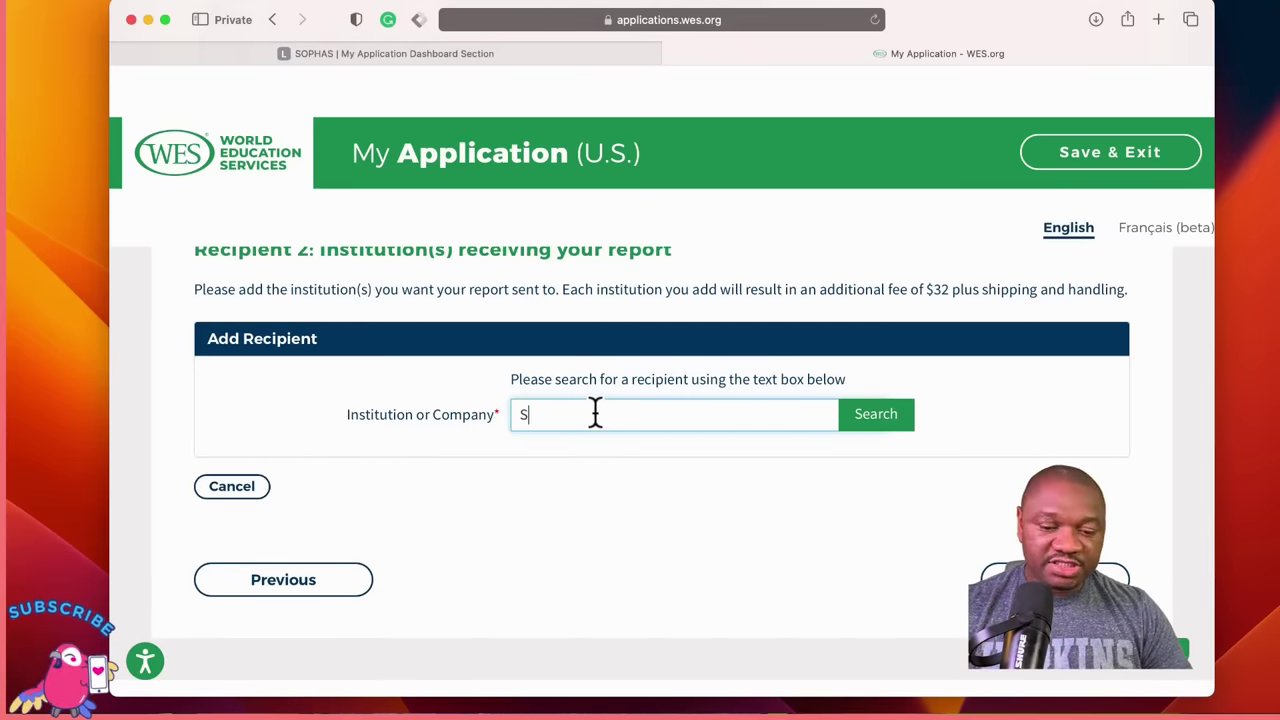
text(OPHAS)
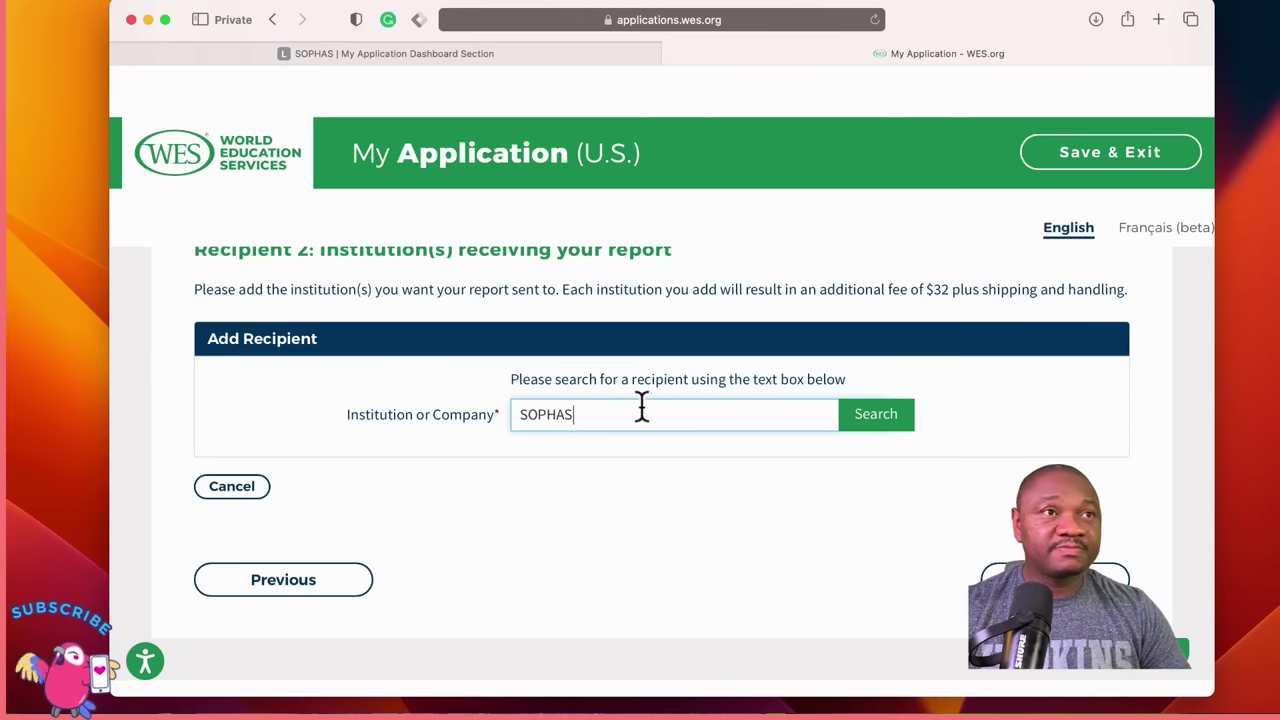
click(880, 422)
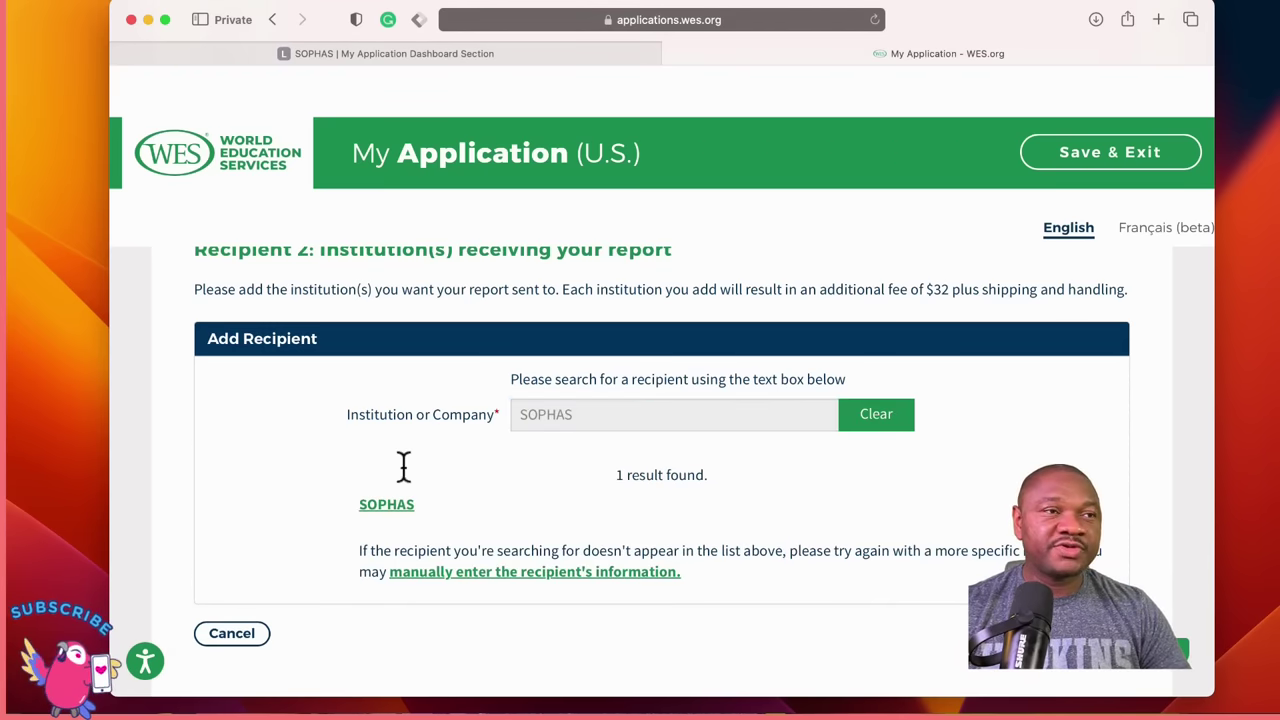
click(389, 508)
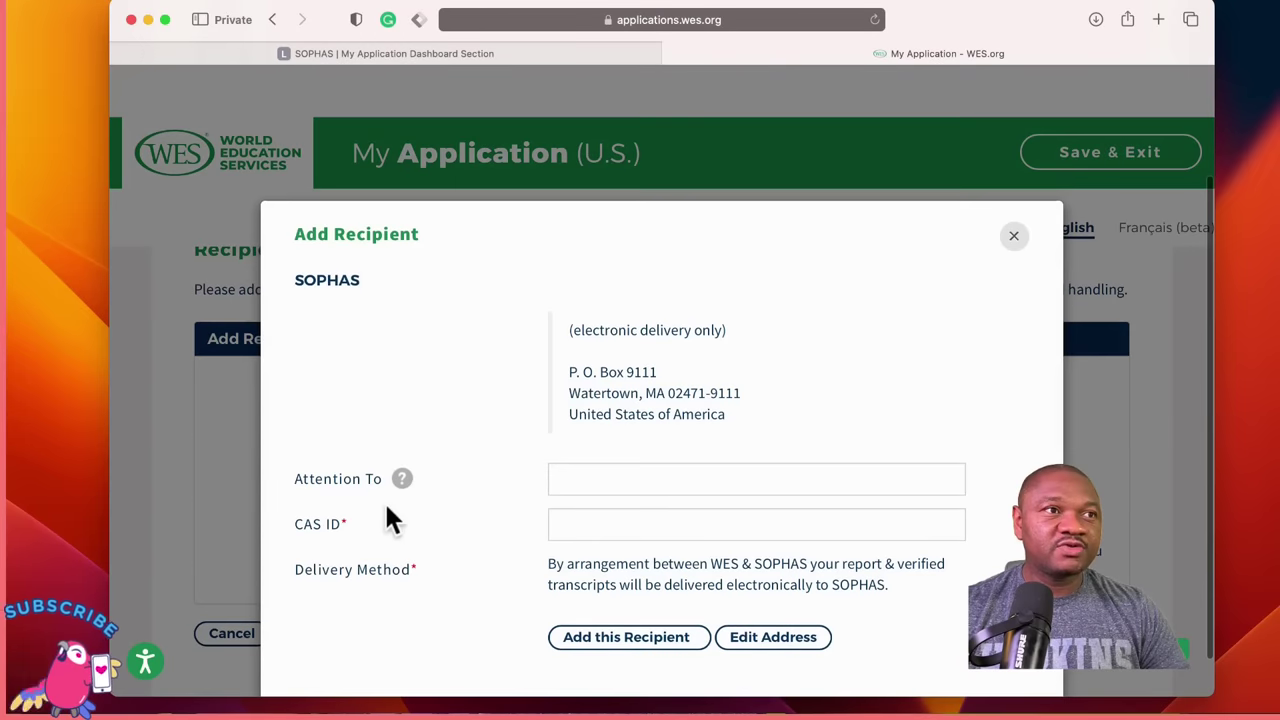
click(585, 487)
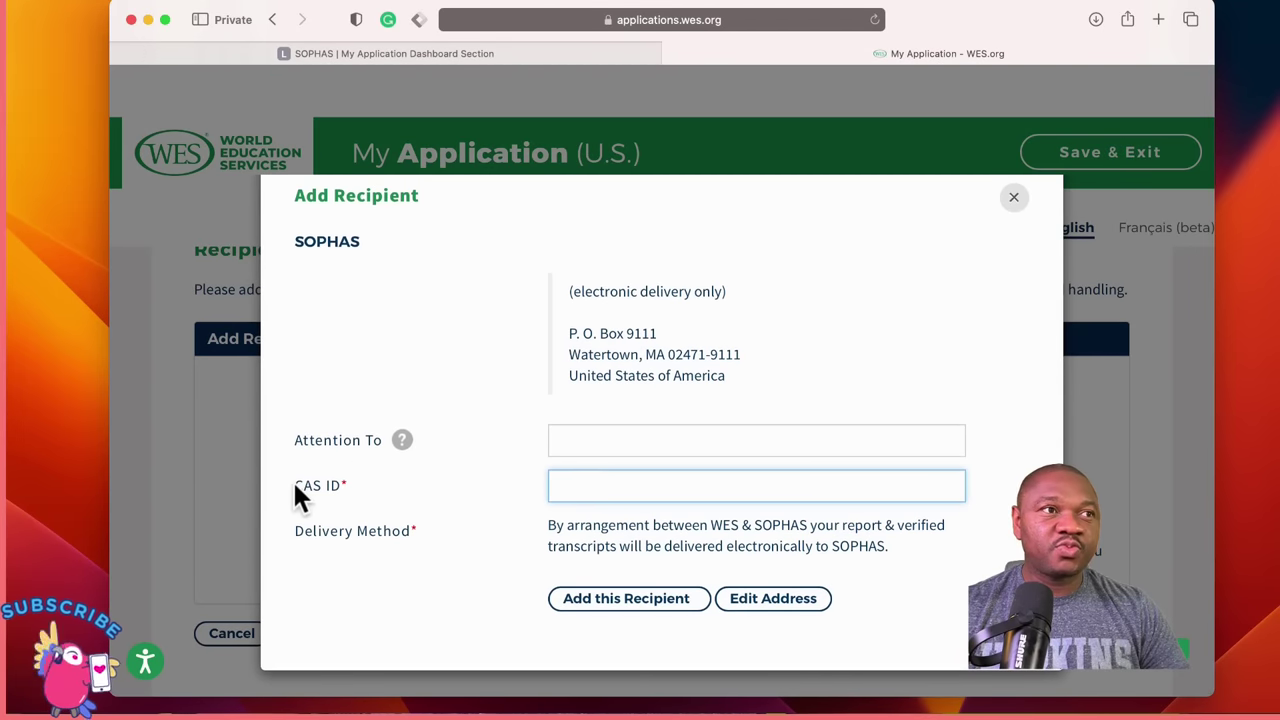
drag(295, 484, 347, 485)
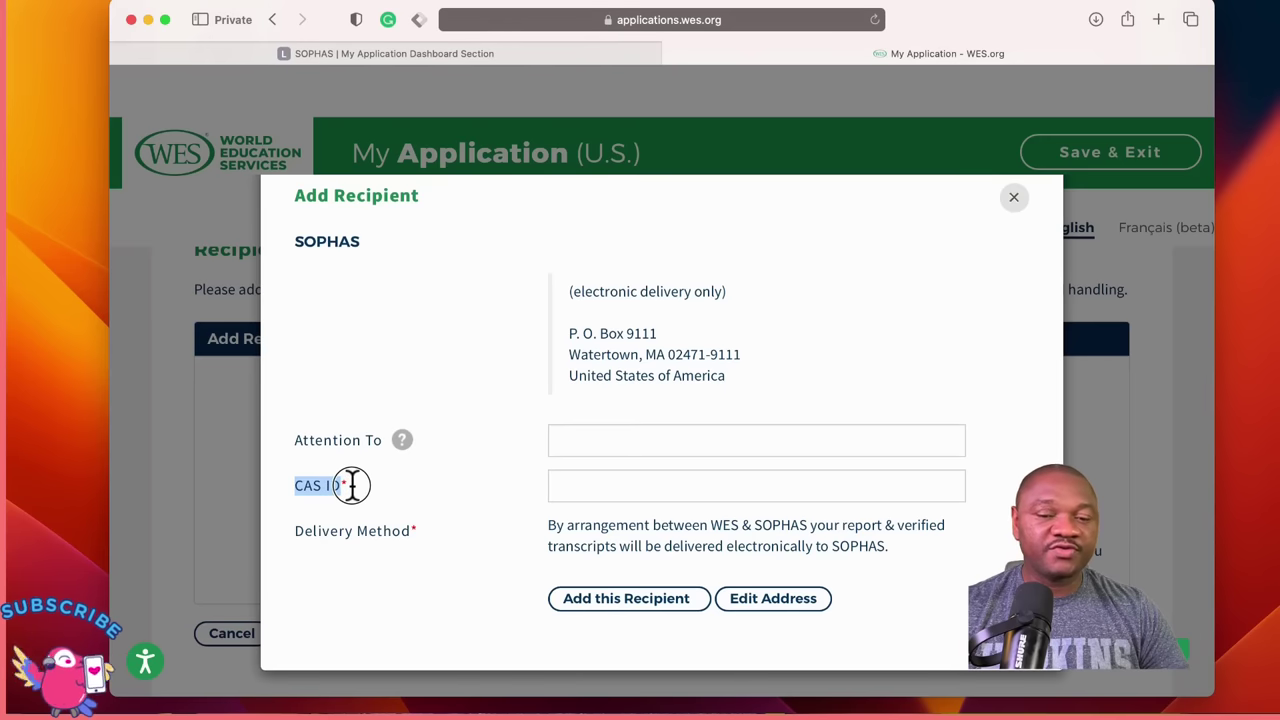
click(352, 485)
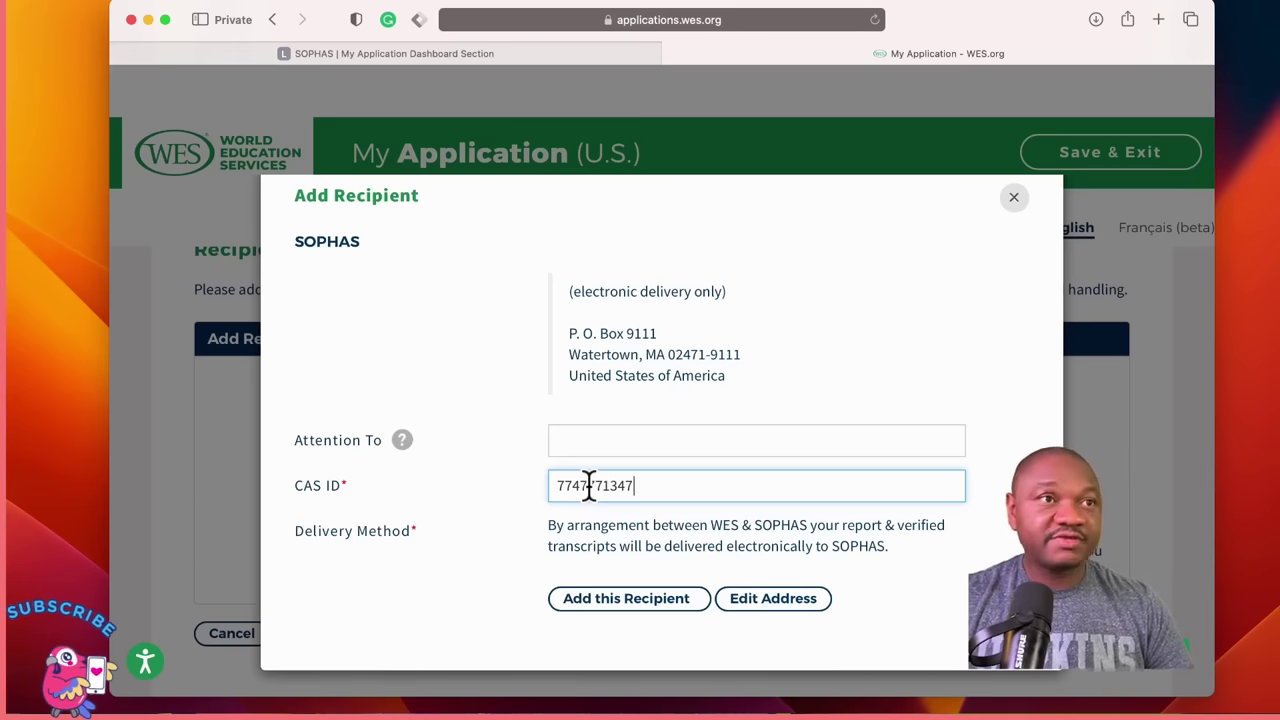
Step: Add SOPHAS as a report recipient and scroll to the Next button
click(600, 606)
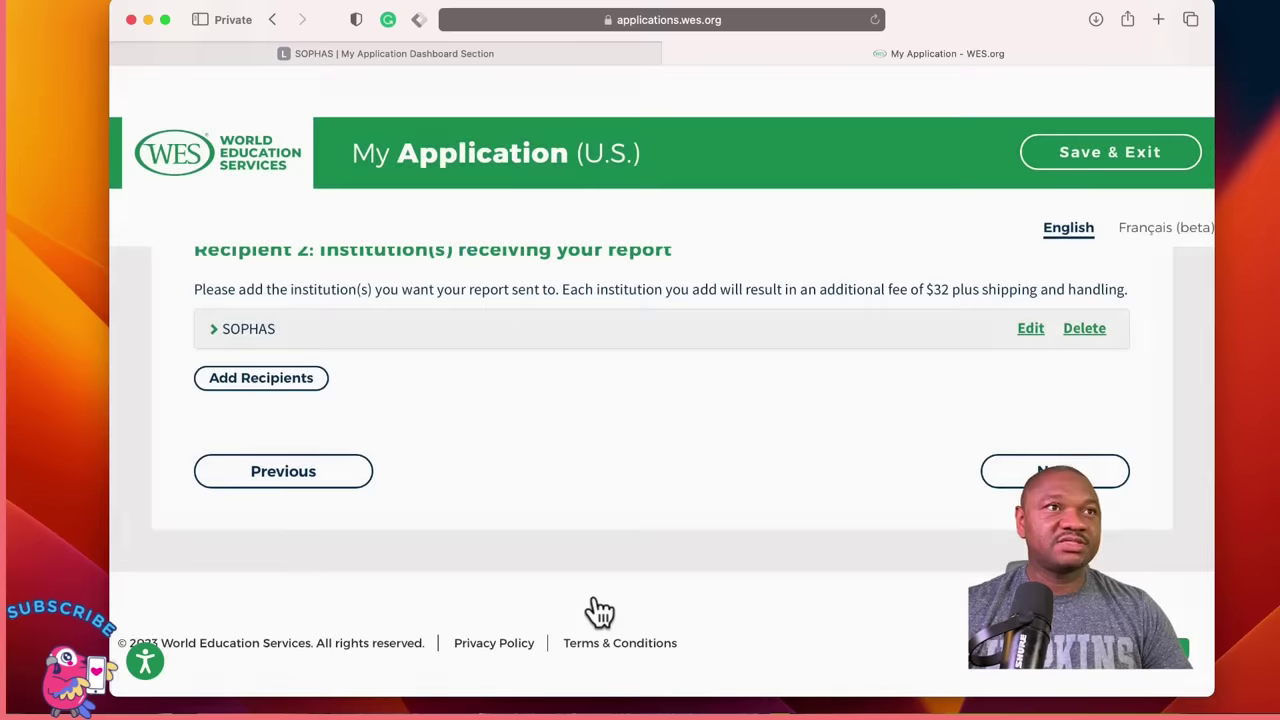
scroll(588, 560, down, 1)
scroll(586, 540, up, 3)
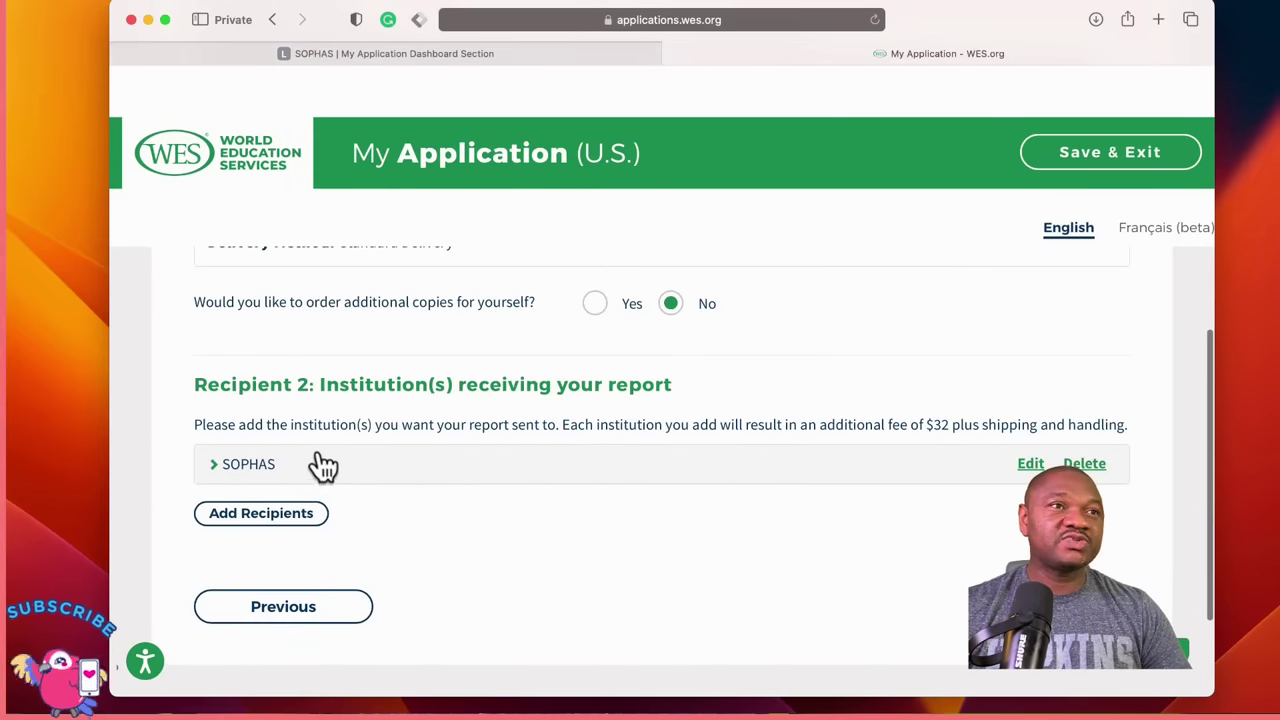
scroll(320, 465, up, 4)
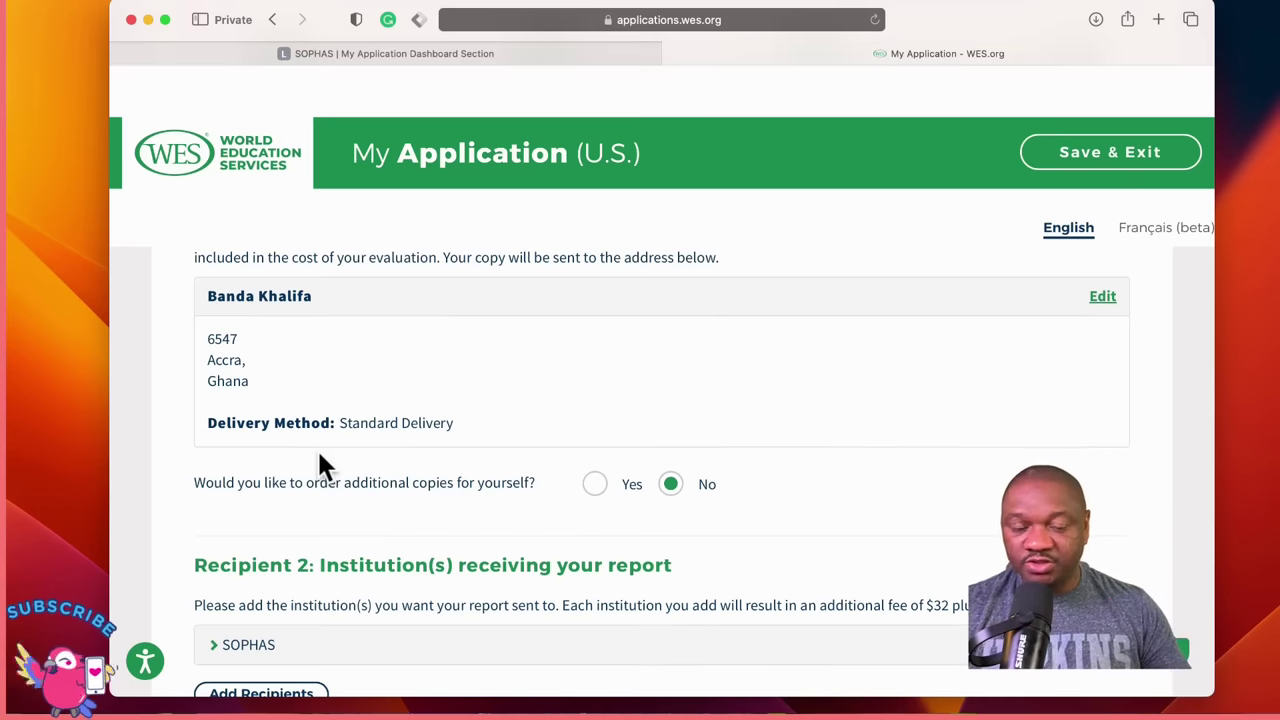
scroll(320, 458, down, 8)
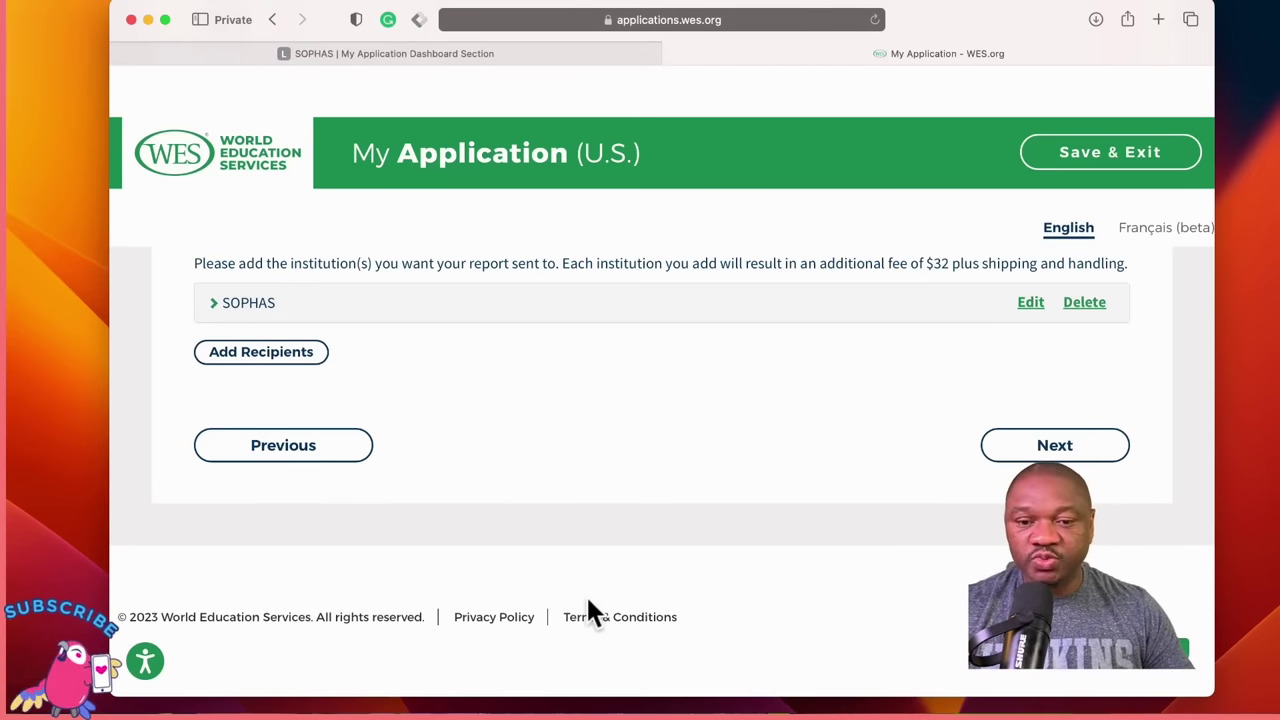
scroll(649, 637, down, 2)
scroll(647, 631, up, 1)
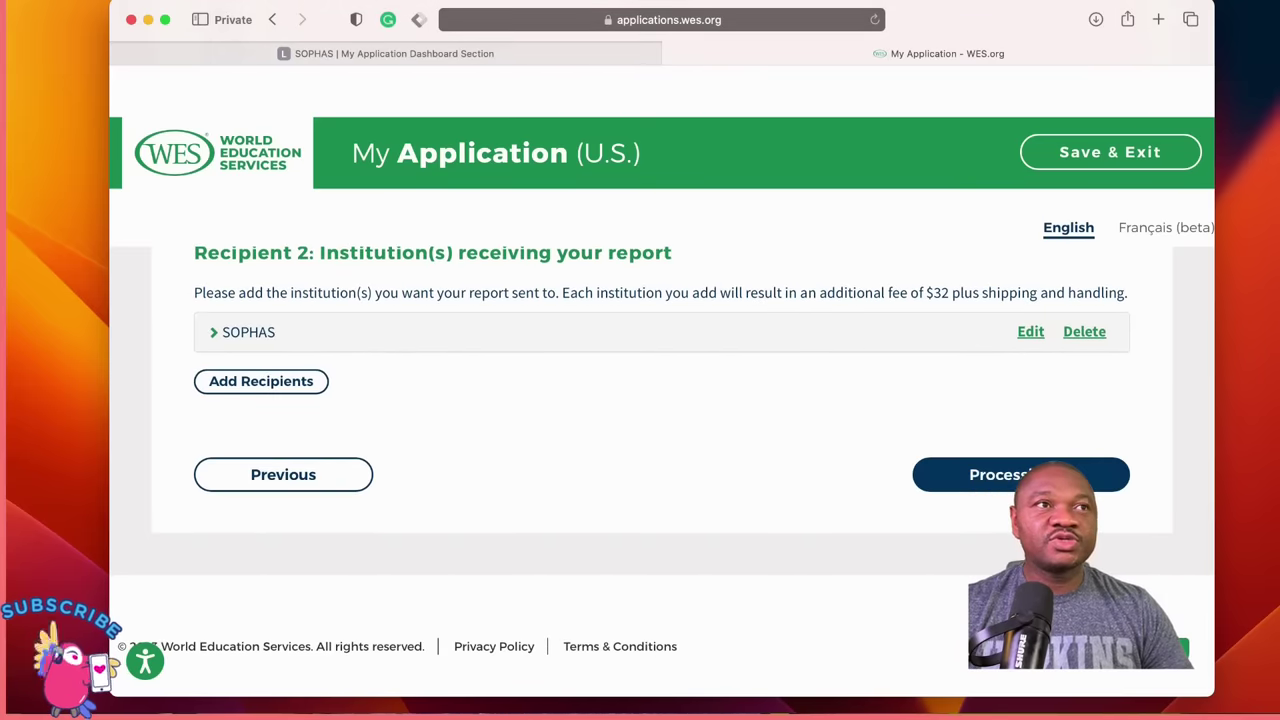
Step: Review the WES ICAP Course-by-Course Evaluation feature table on Evaluation Type, down to its $217.00 price
click(1050, 474)
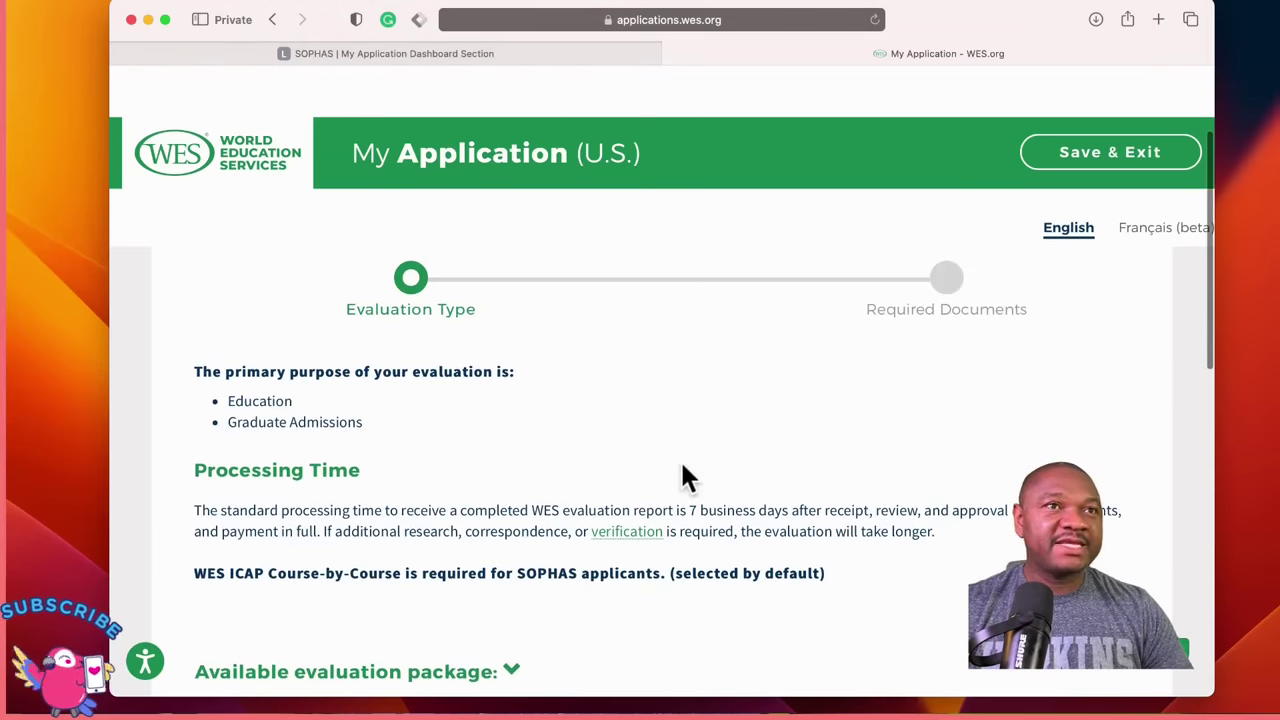
scroll(683, 465, down, 10)
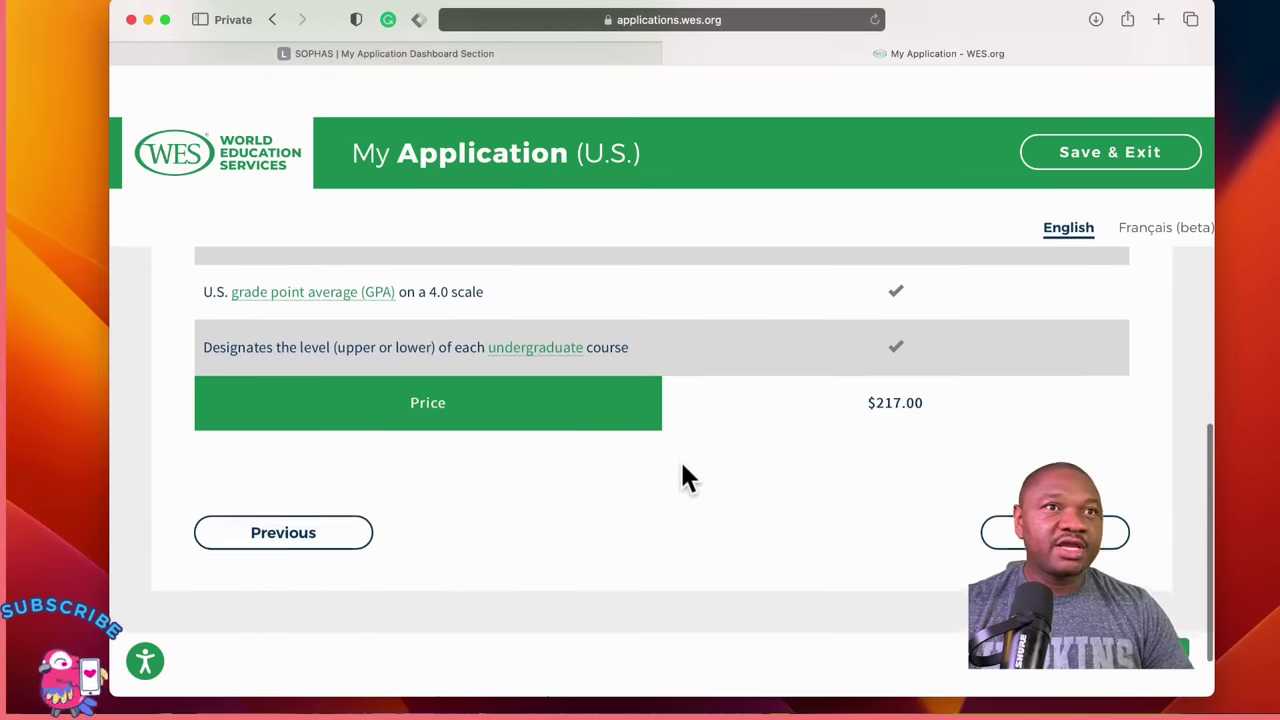
scroll(683, 477, up, 3)
scroll(683, 477, down, 5)
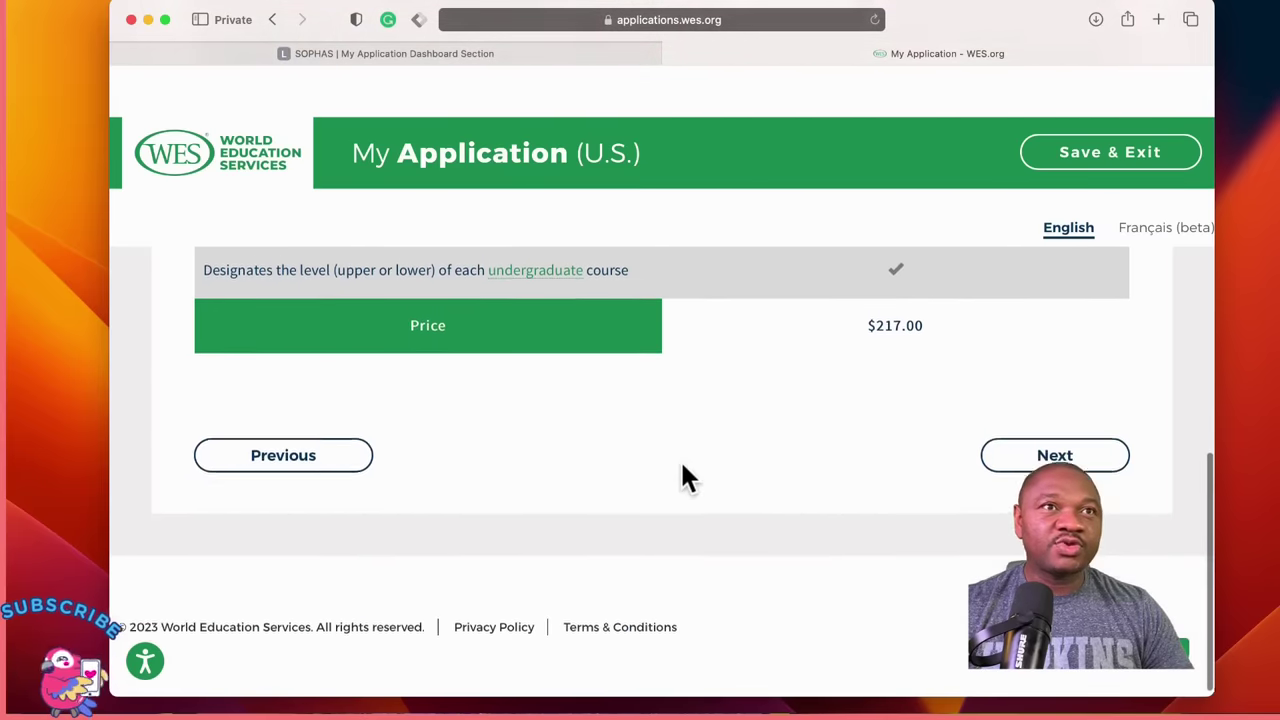
scroll(683, 477, up, 5)
scroll(683, 477, down, 5)
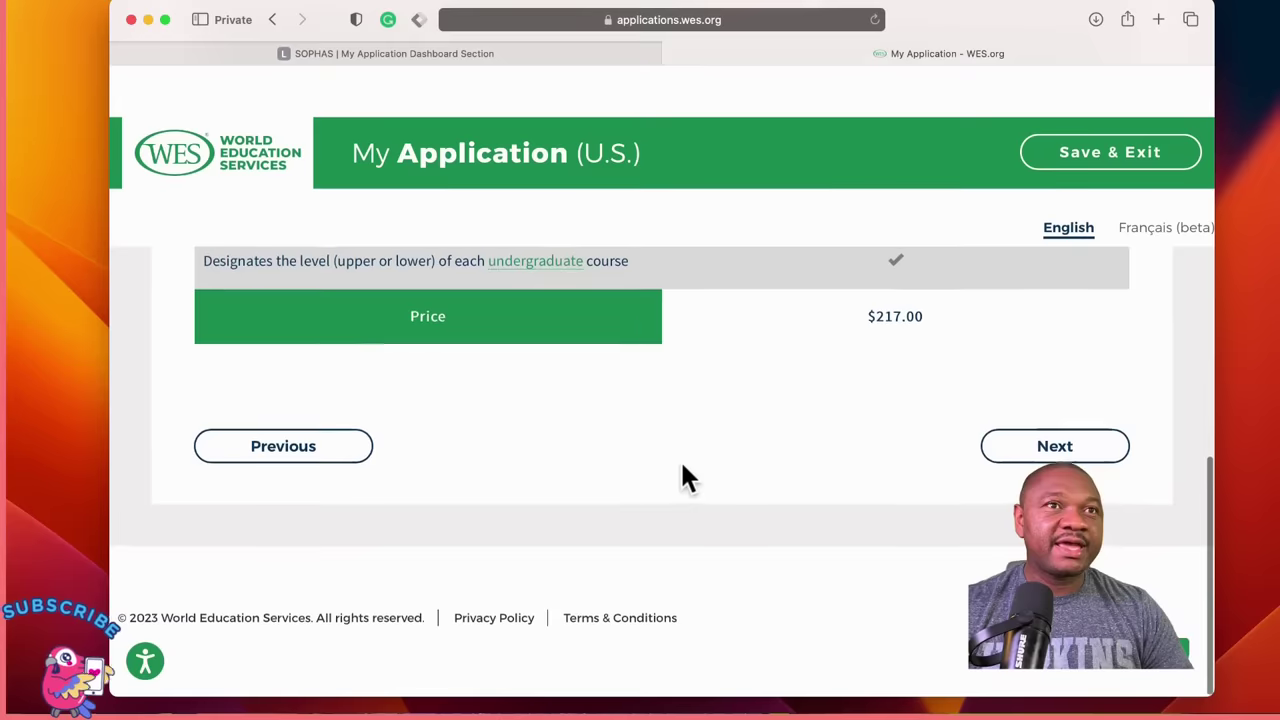
scroll(684, 470, up, 10)
scroll(684, 470, down, 3)
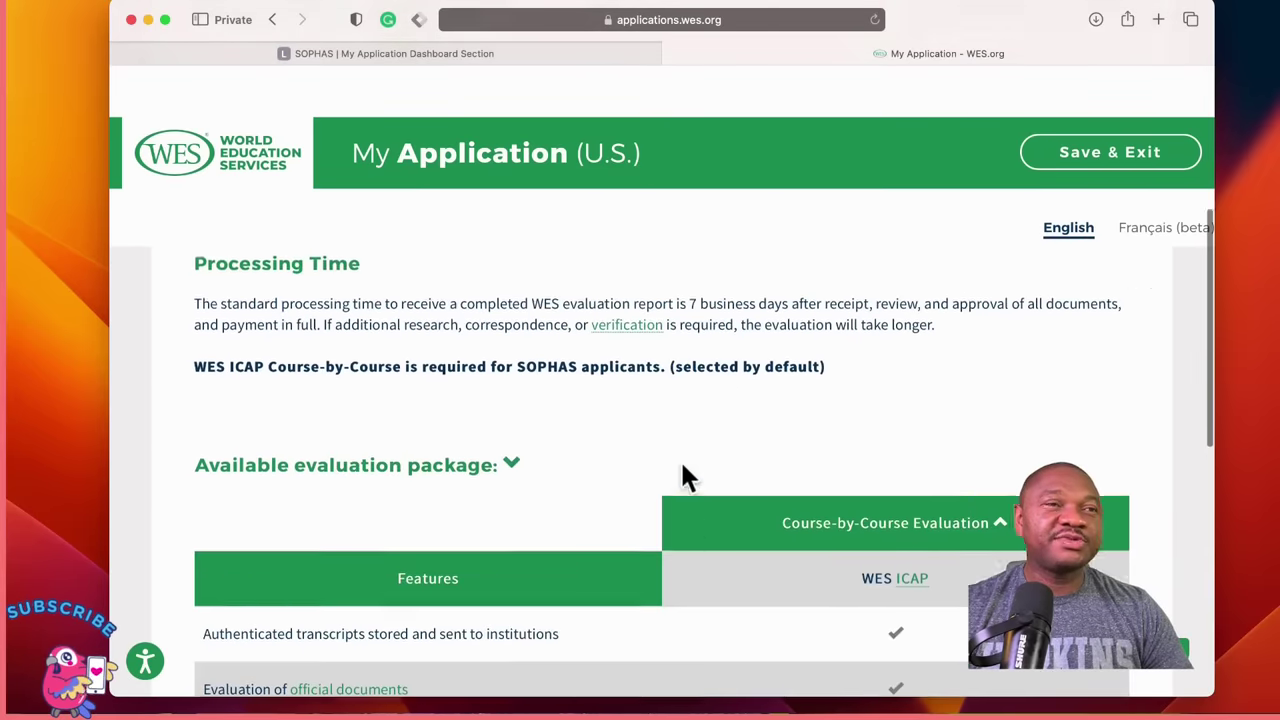
scroll(683, 477, down, 10)
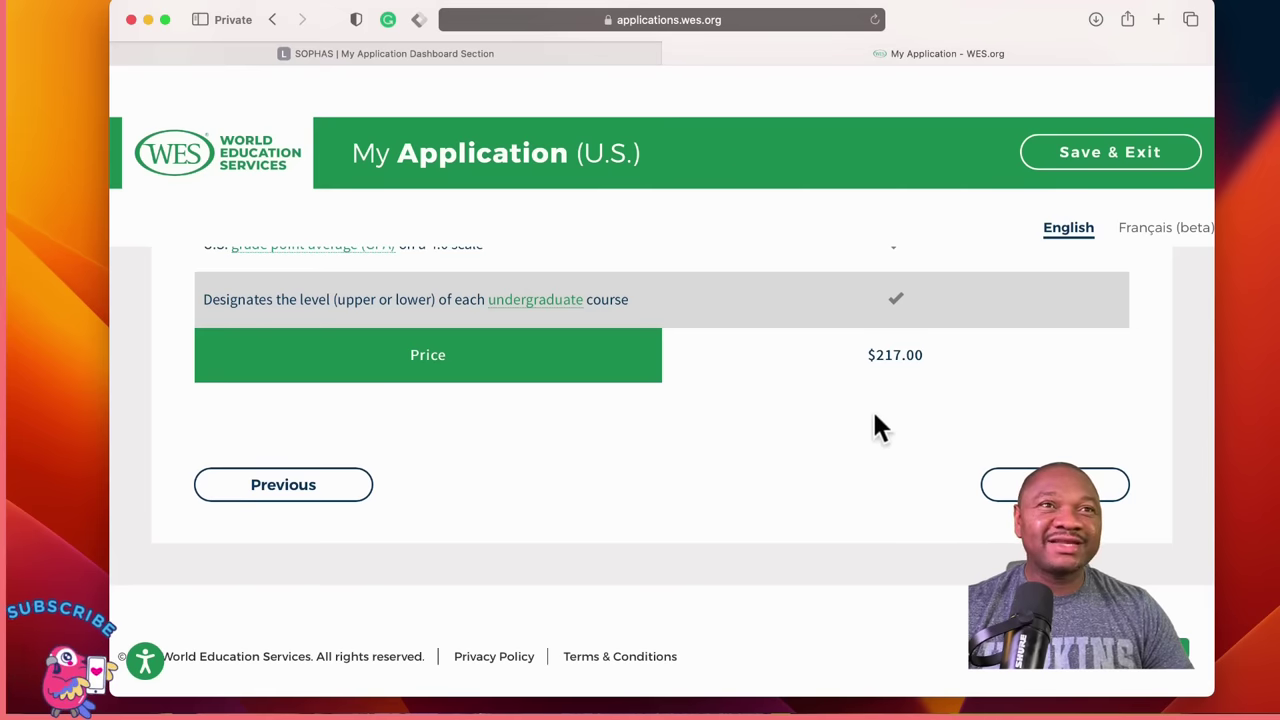
scroll(790, 494, up, 4)
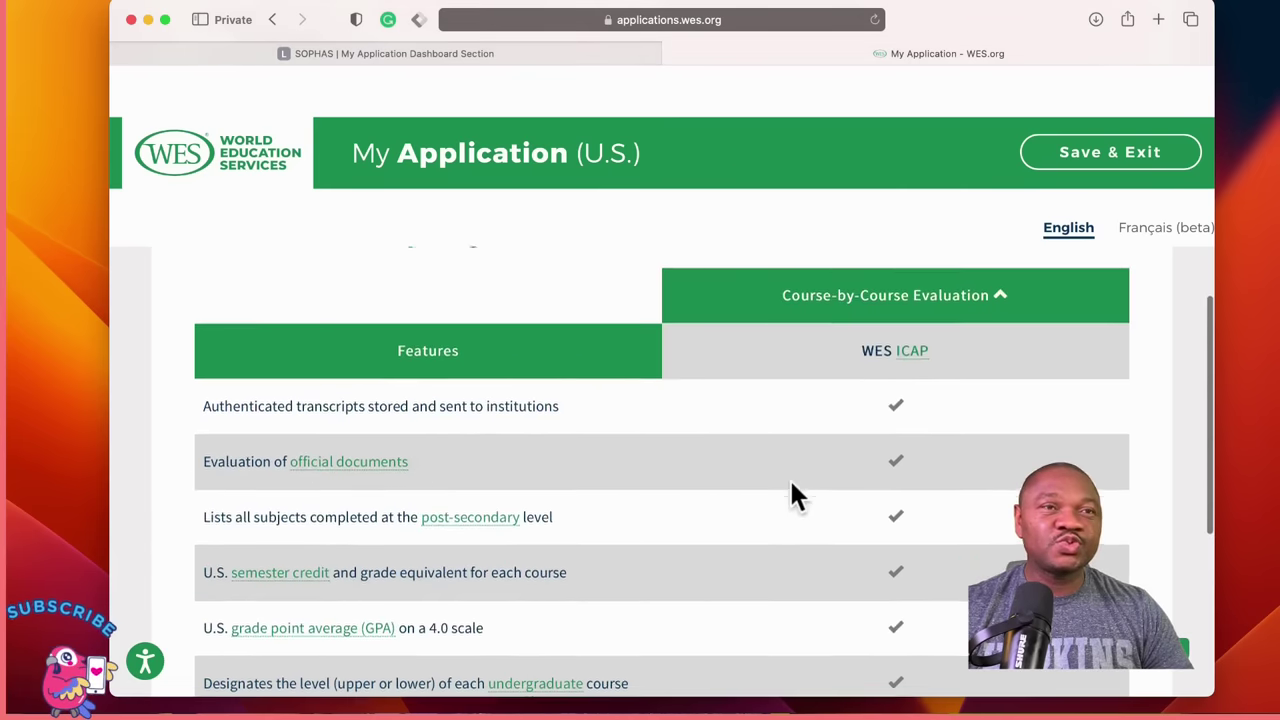
scroll(790, 494, up, 4)
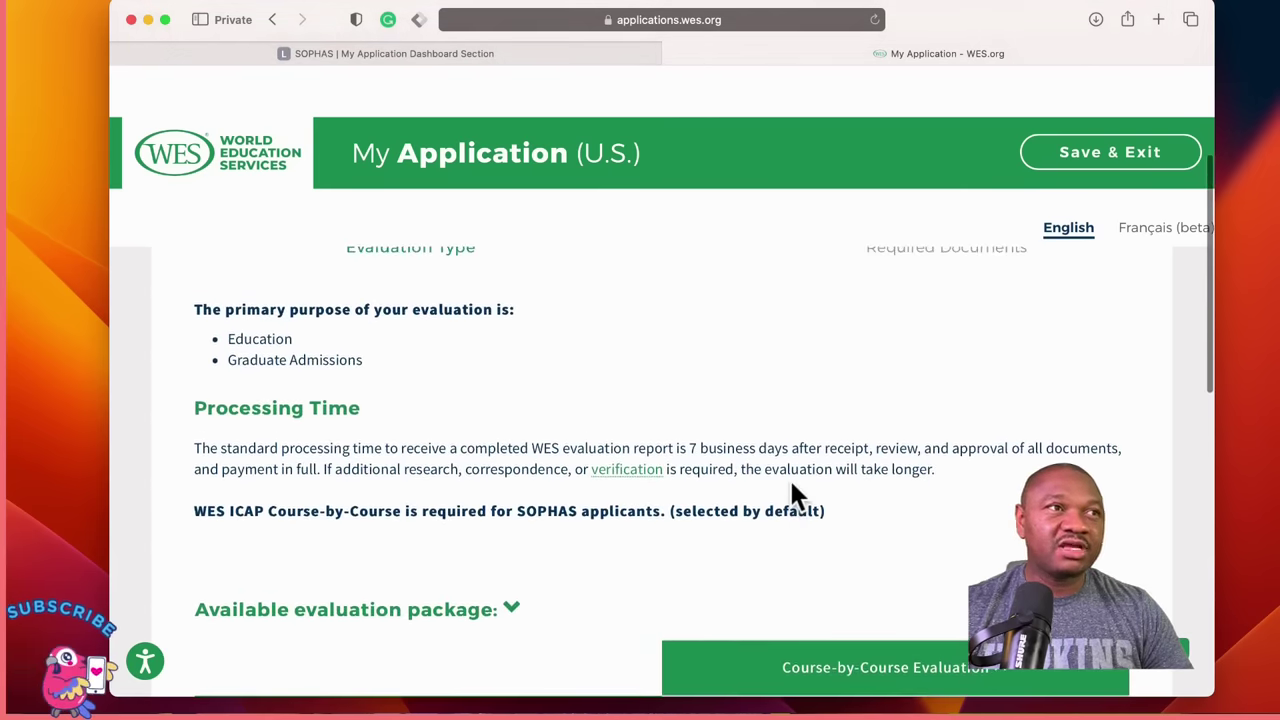
scroll(790, 490, up, 1)
scroll(790, 490, down, 8)
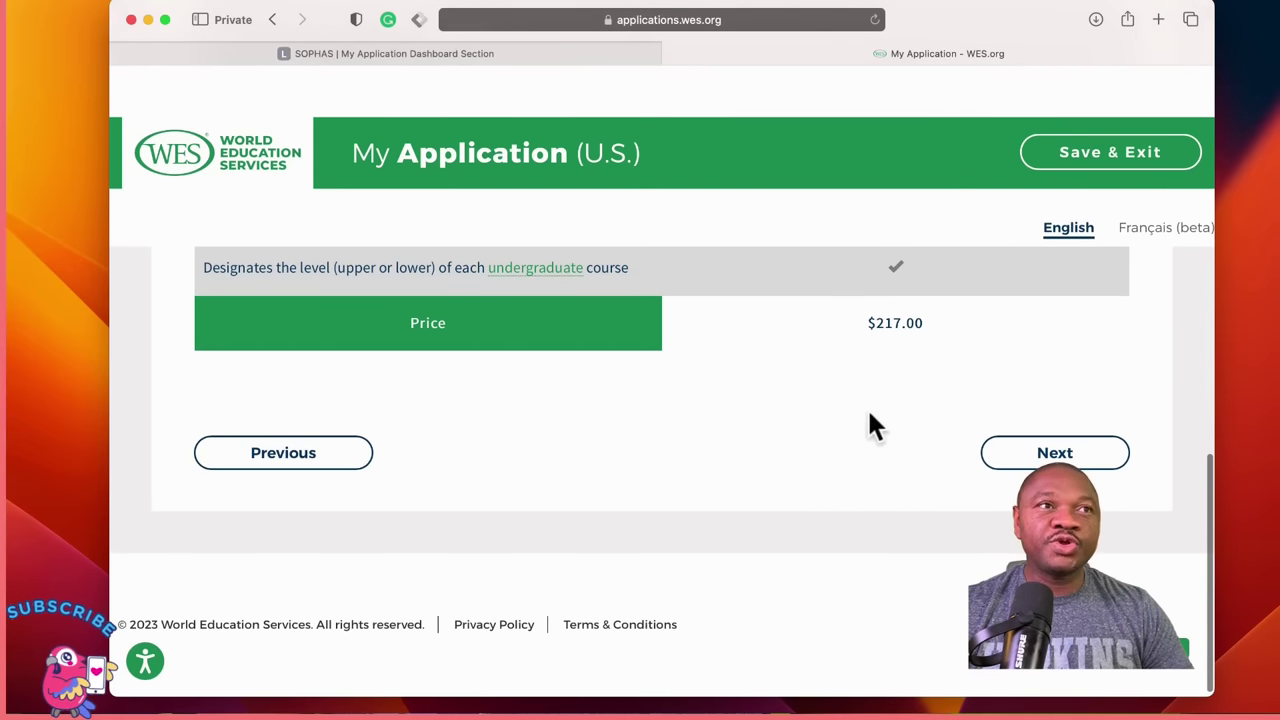
scroll(842, 383, up, 5)
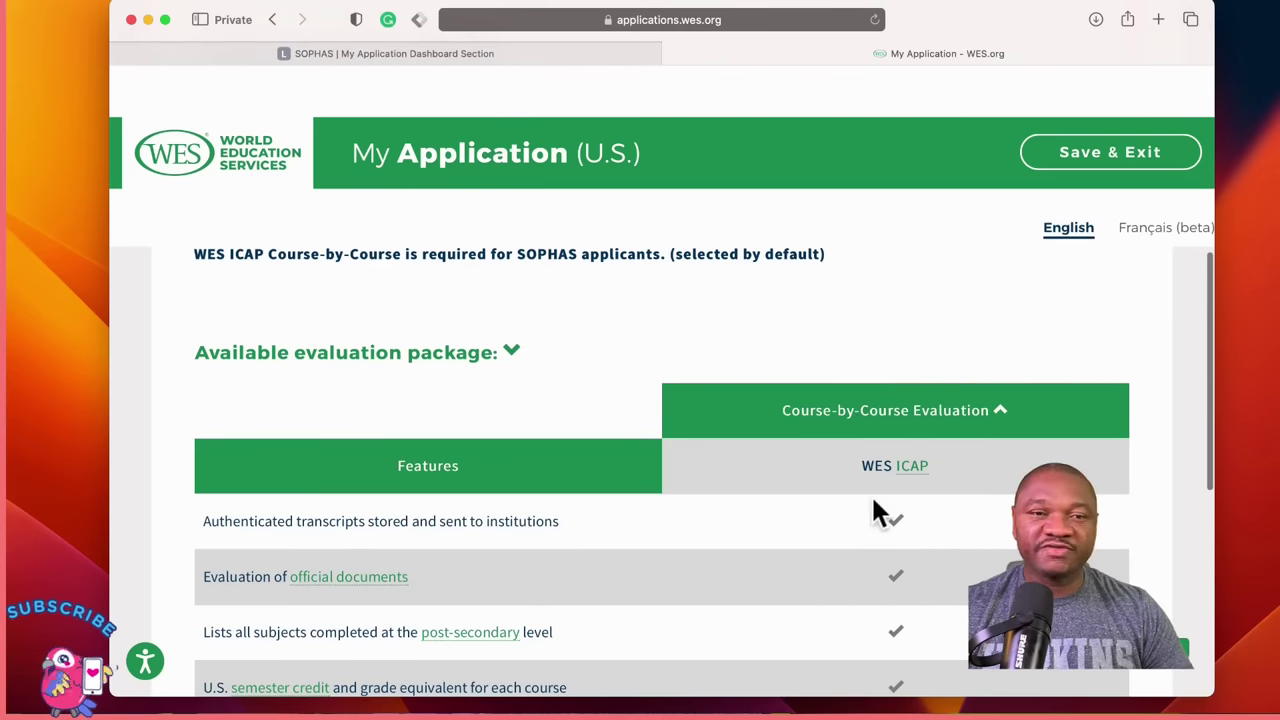
scroll(873, 507, down, 6)
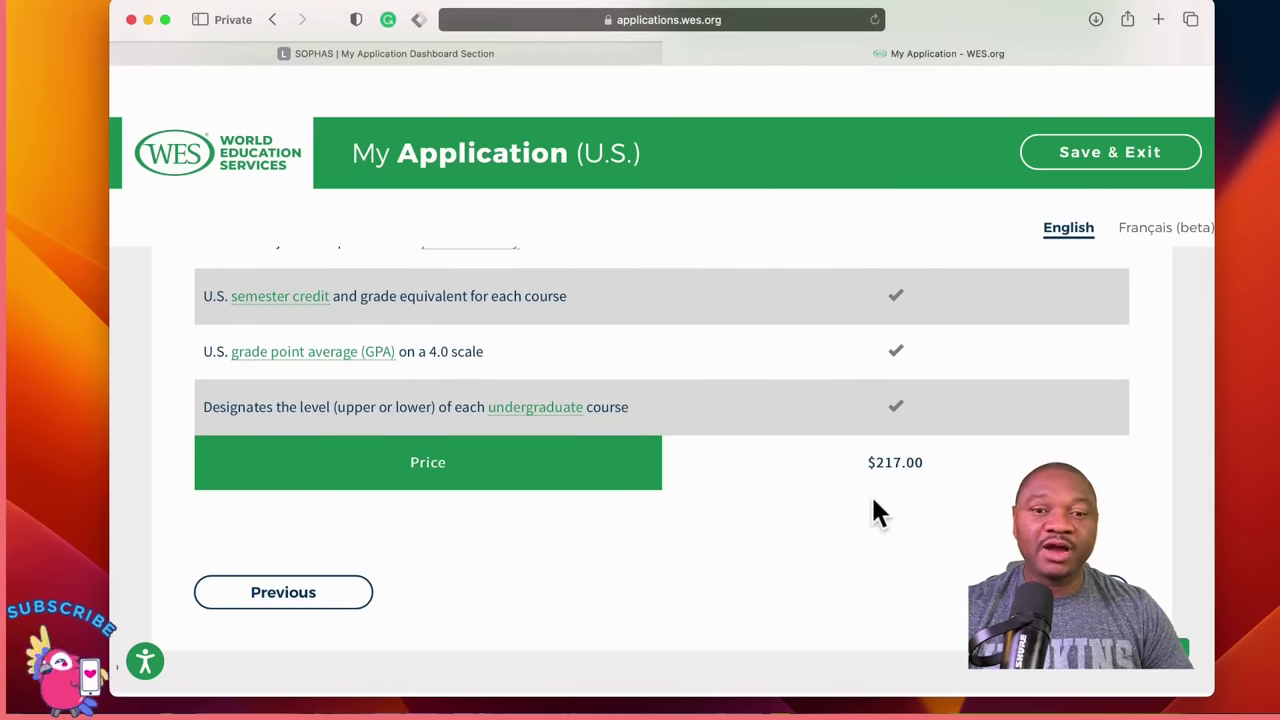
scroll(873, 503, down, 3)
scroll(873, 503, up, 3)
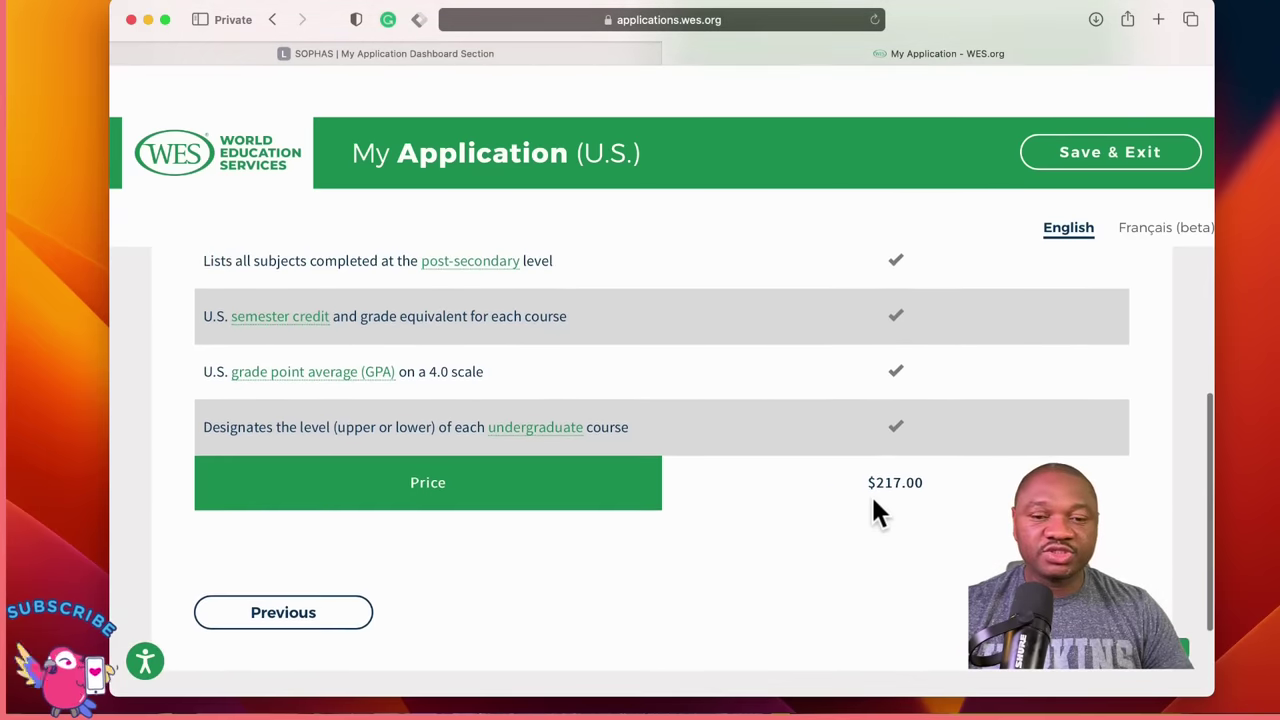
scroll(871, 508, down, 3)
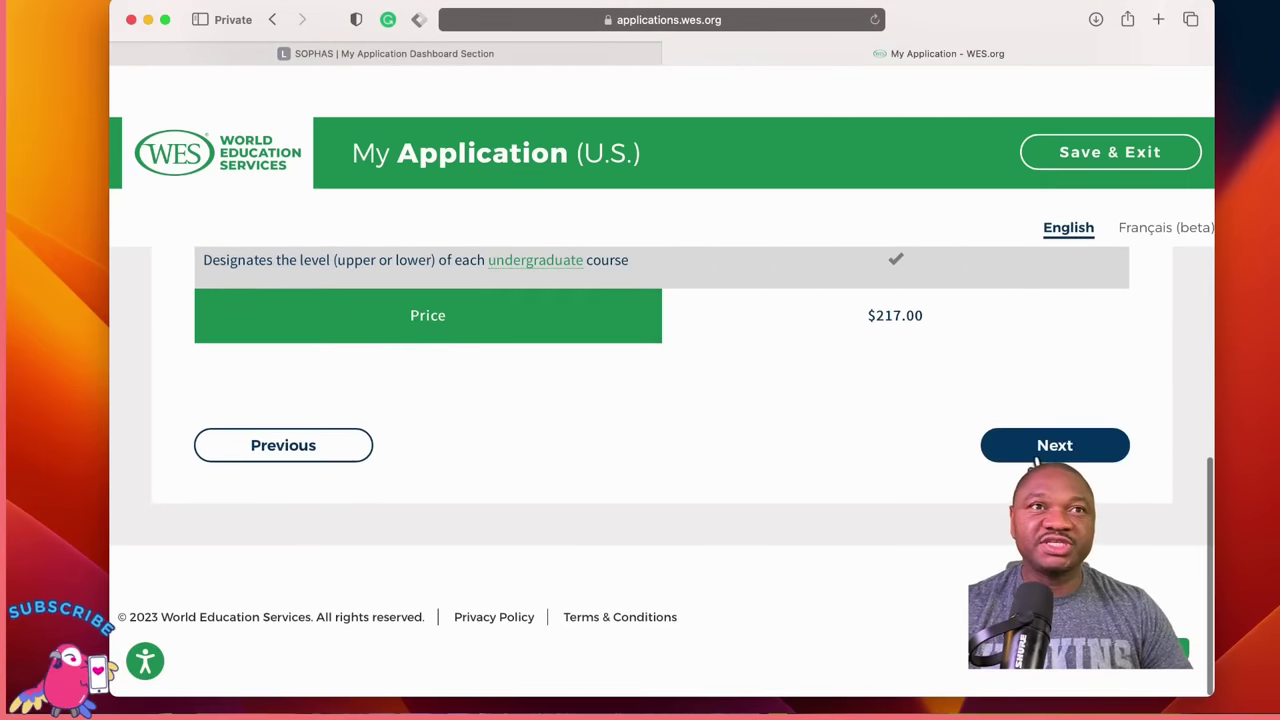
click(1035, 455)
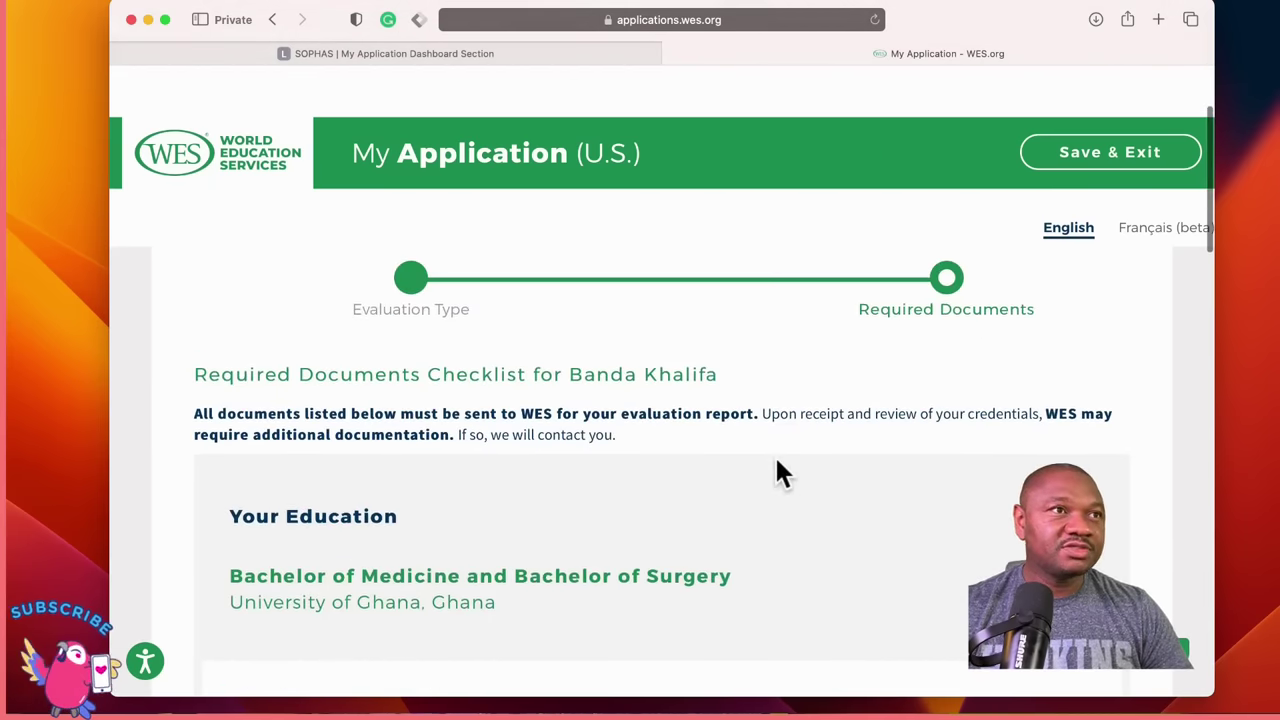
scroll(778, 463, down, 4)
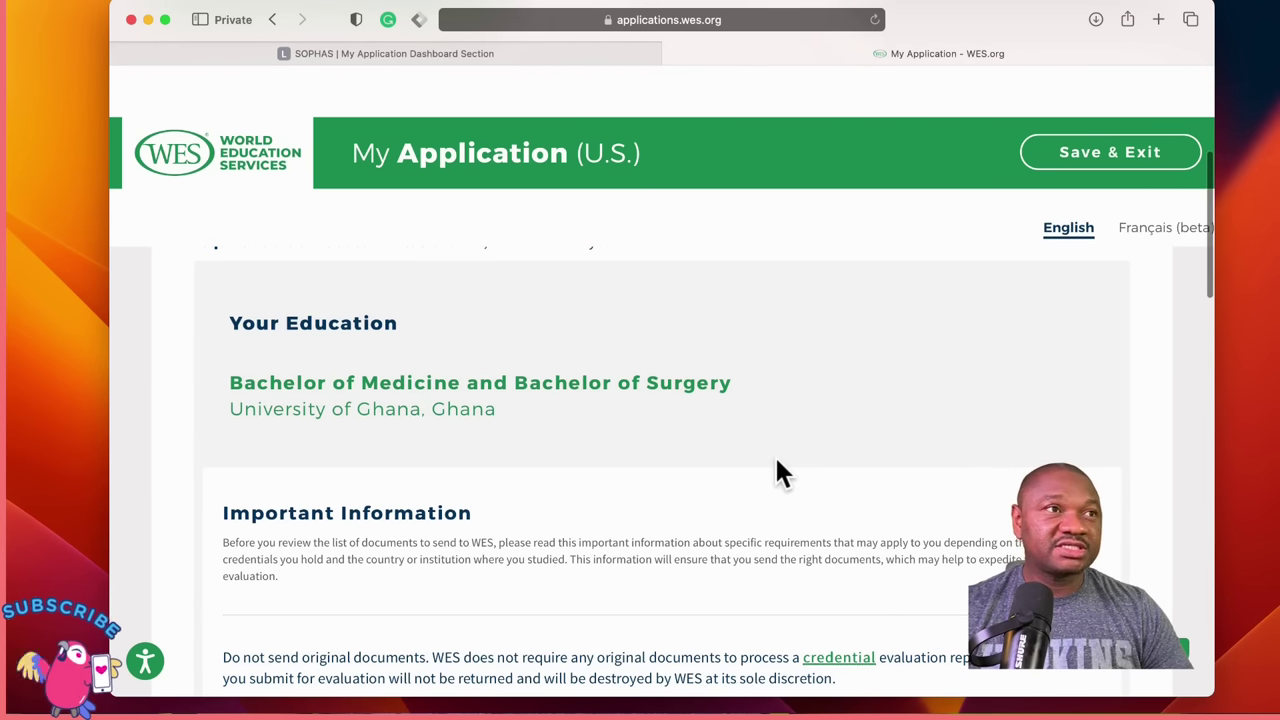
scroll(778, 463, down, 1)
scroll(328, 342, up, 1)
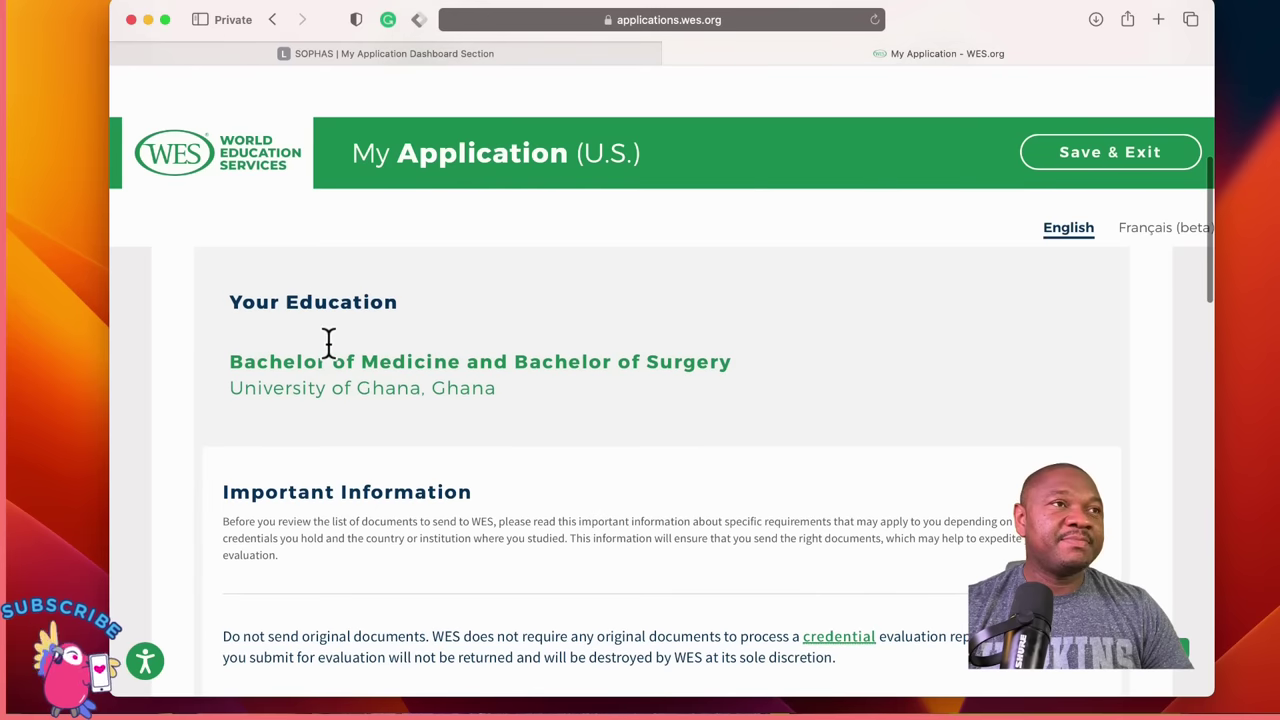
scroll(401, 465, down, 10)
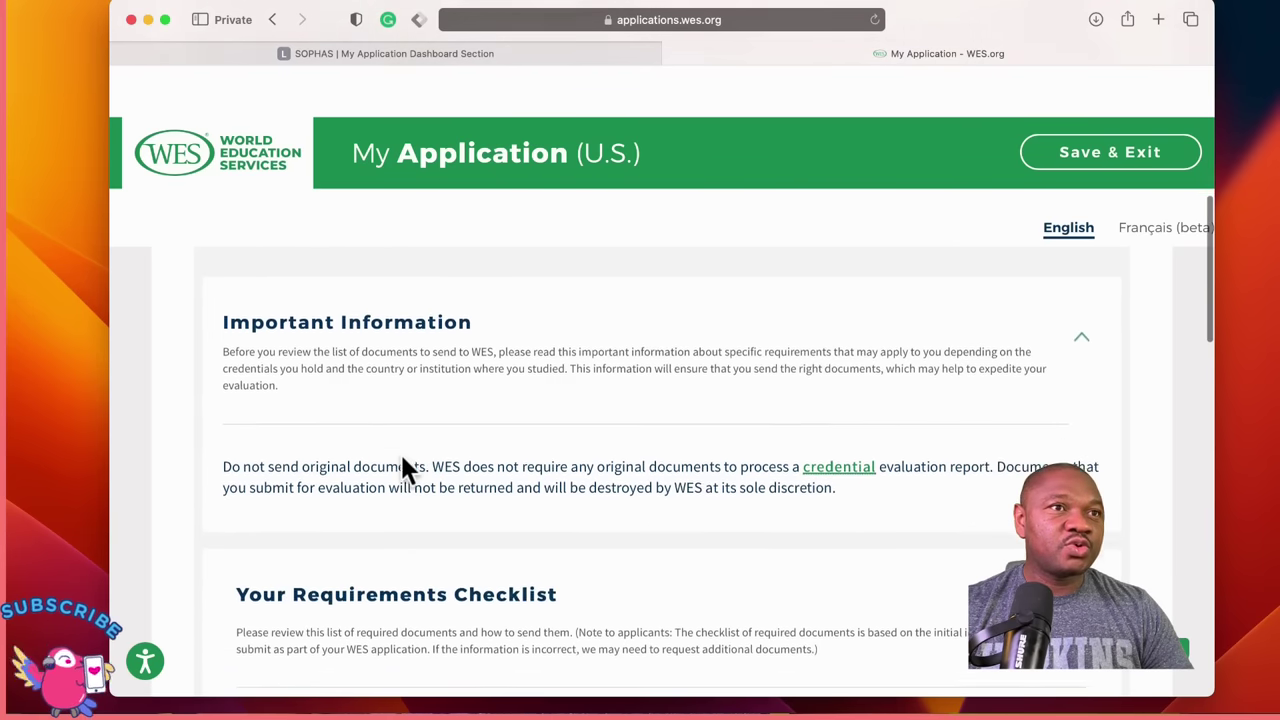
scroll(401, 455, down, 4)
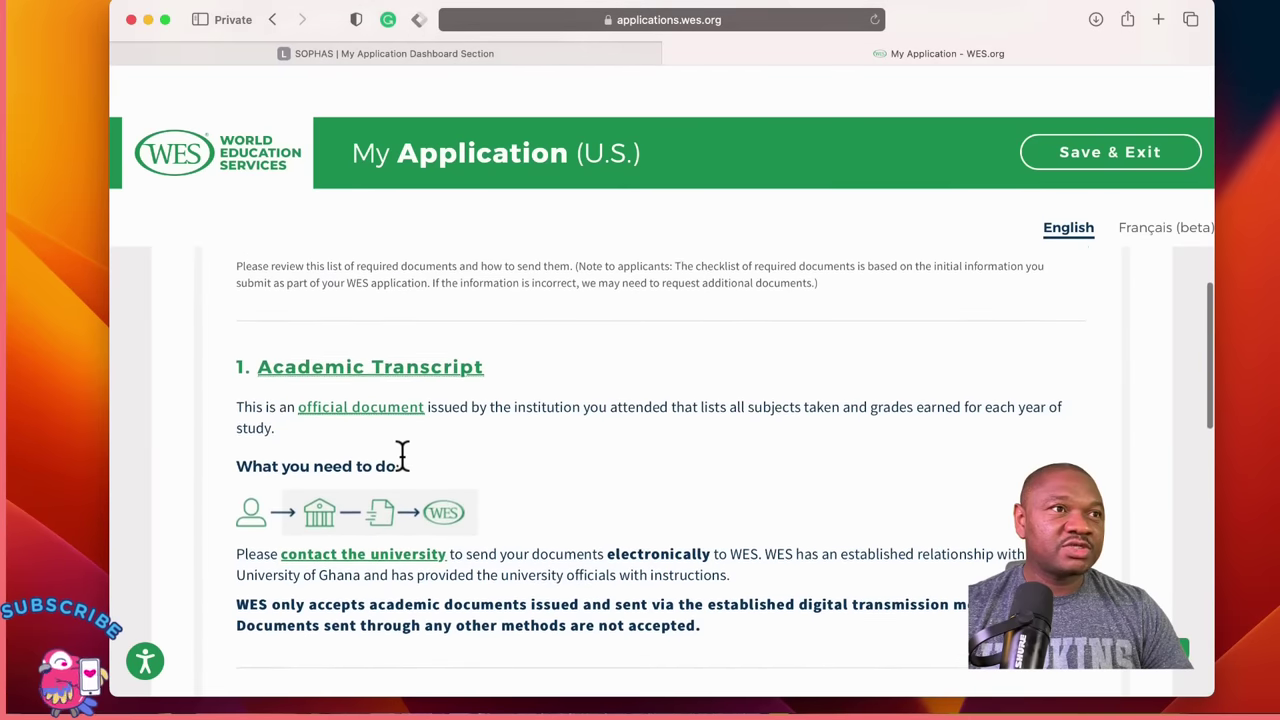
scroll(401, 455, up, 1)
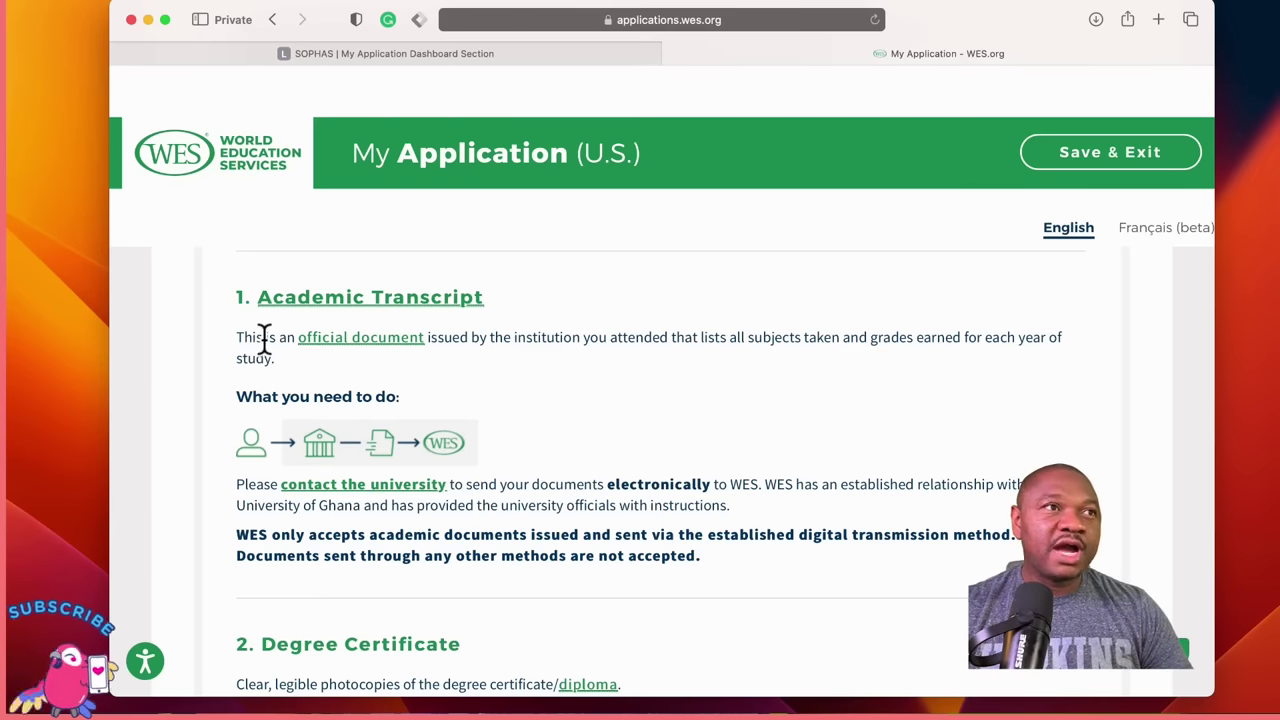
scroll(557, 534, down, 2)
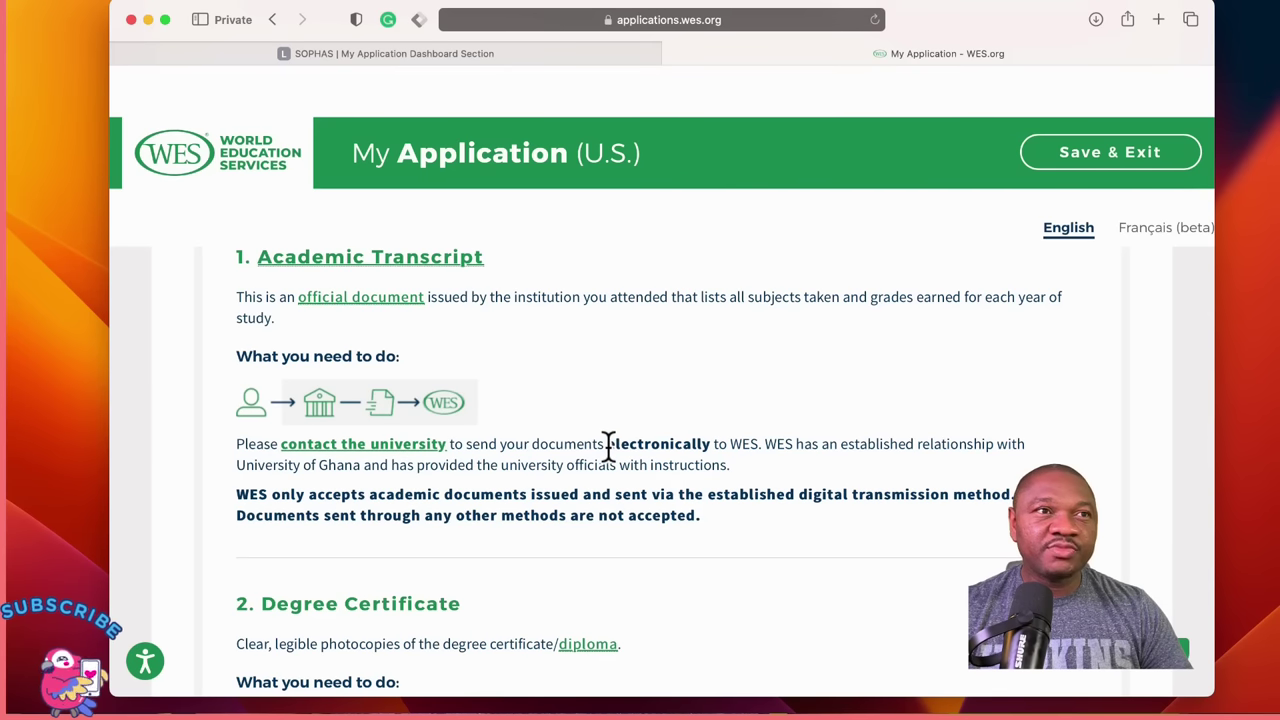
Step: Highlight the word 'electronically' in the required-documents instructions, then clear the highlight
drag(607, 443, 714, 440)
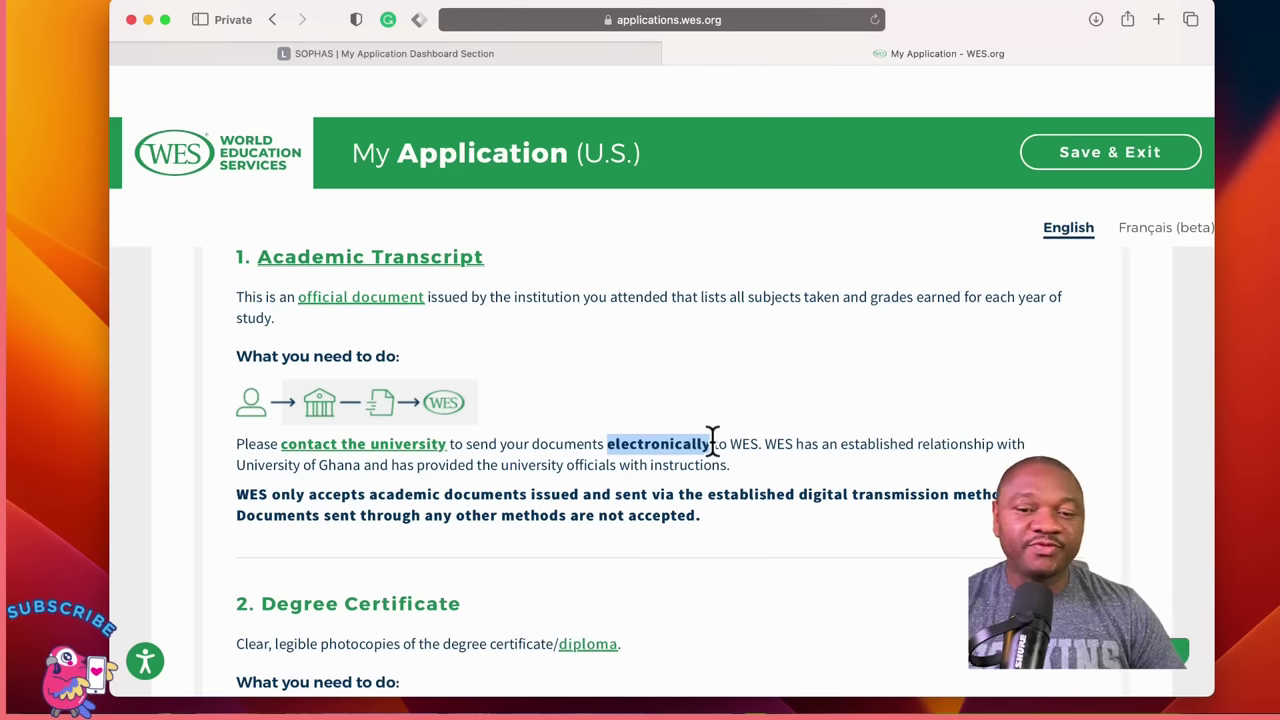
drag(713, 441, 704, 450)
scroll(700, 490, down, 1)
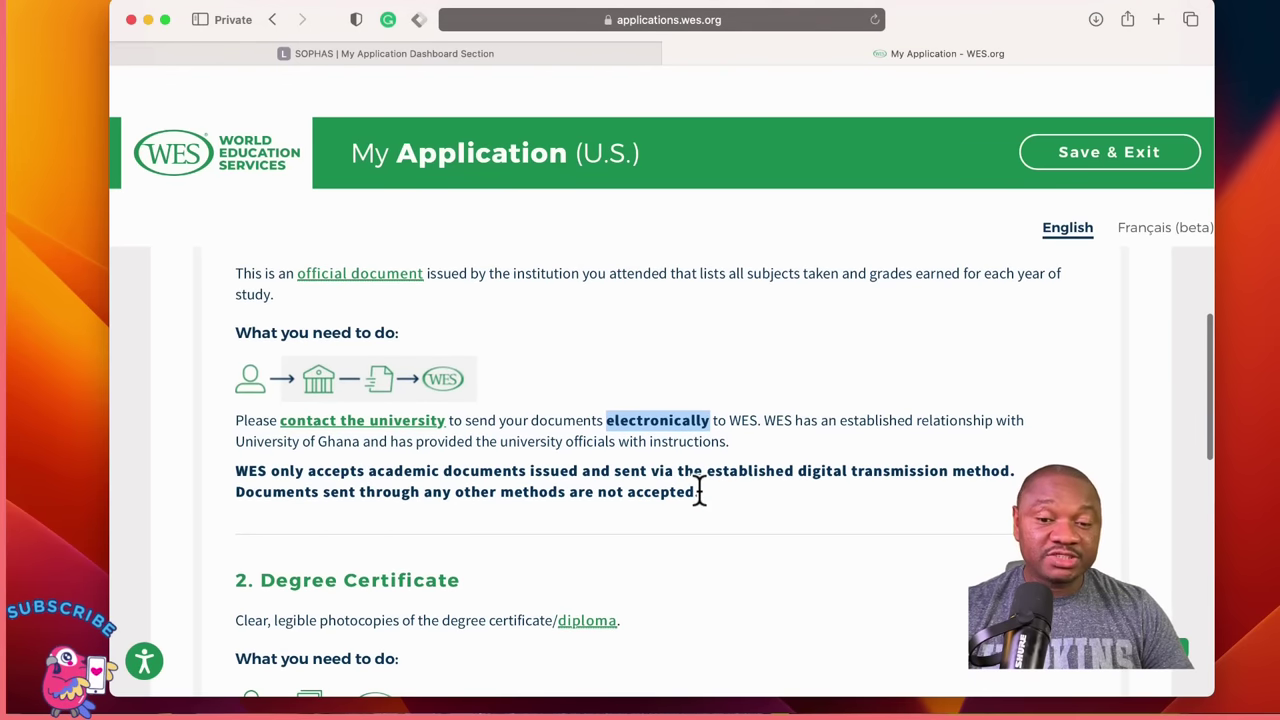
click(712, 486)
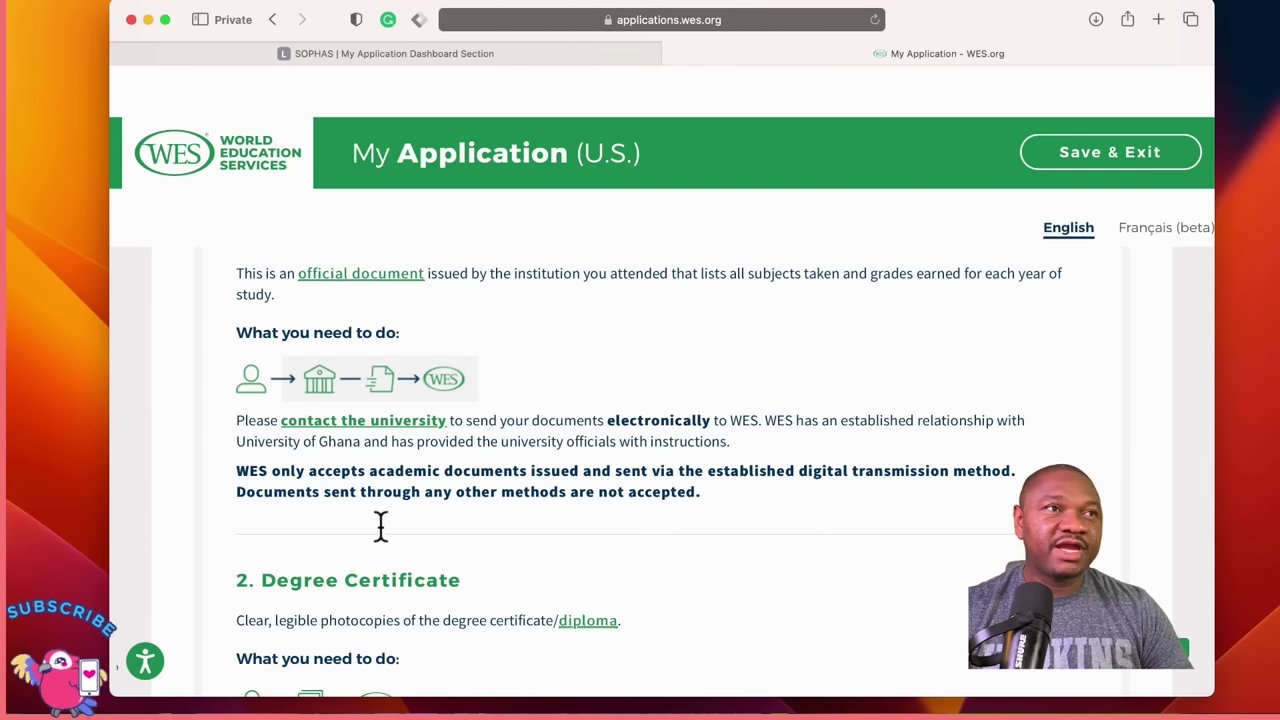
Step: Read past the Degree Certificate and mailing sections and continue to the Review step
scroll(382, 530, up, 2)
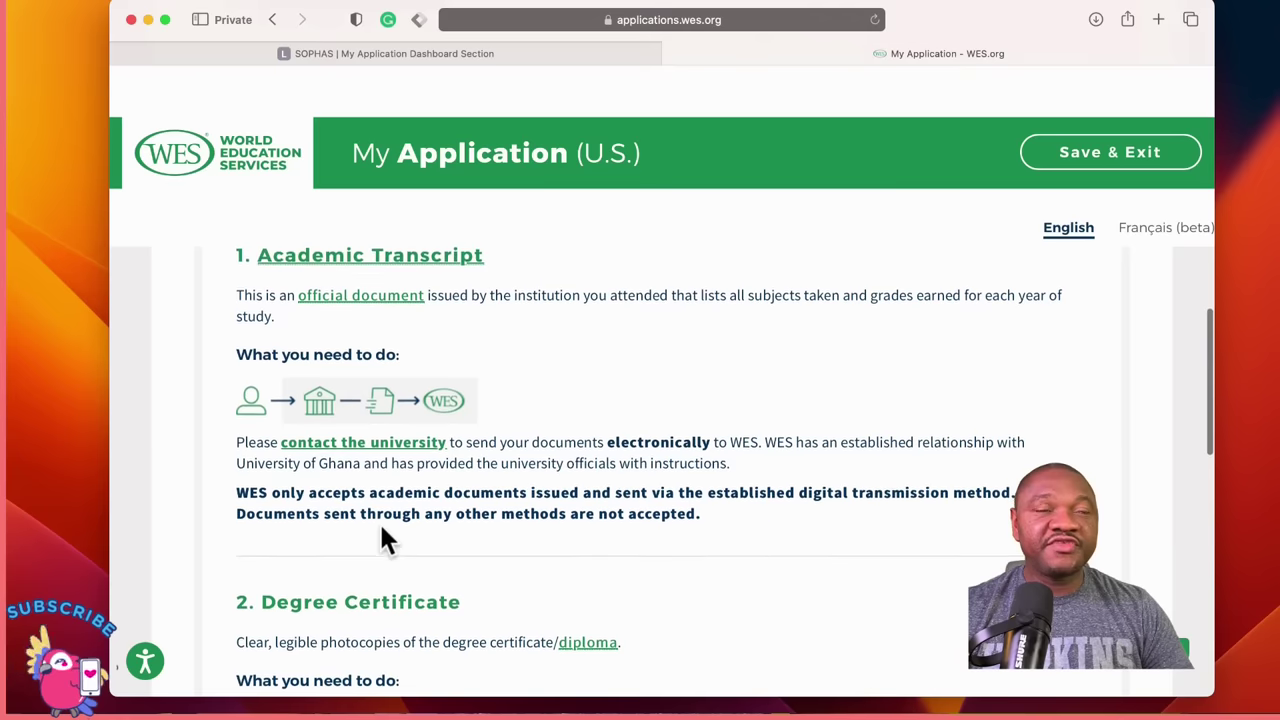
scroll(383, 530, up, 1)
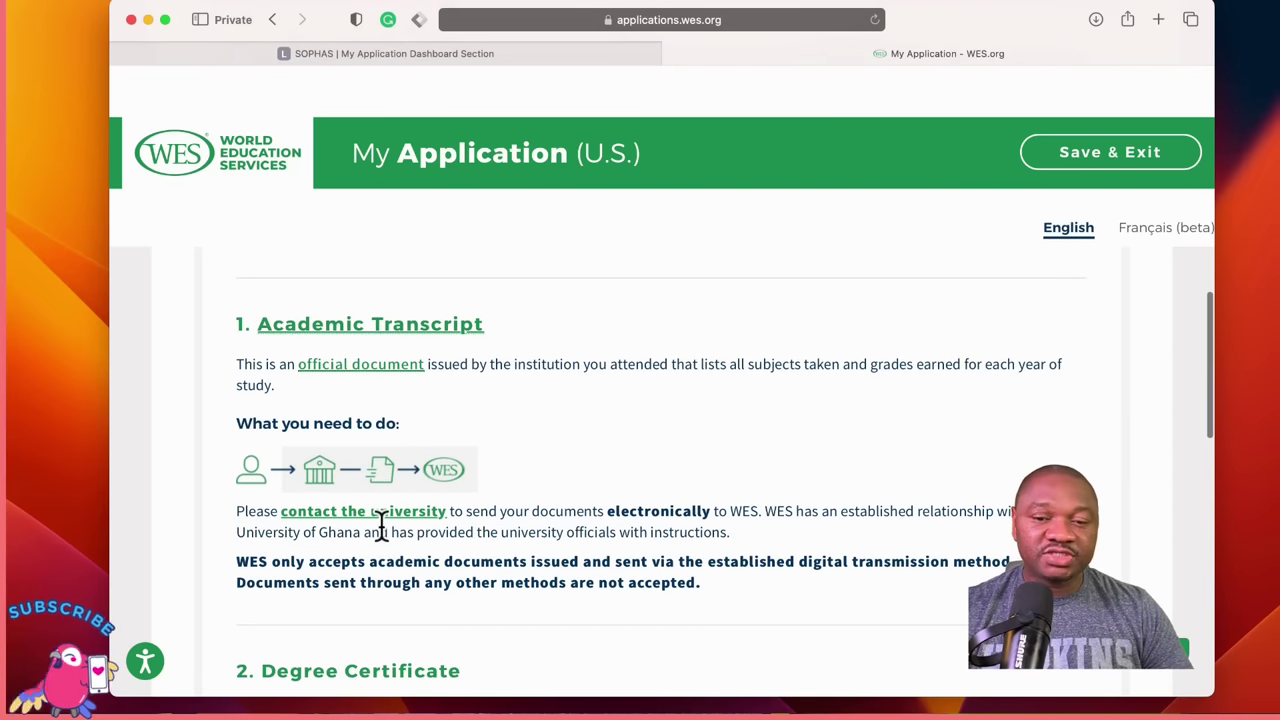
scroll(381, 525, down, 1)
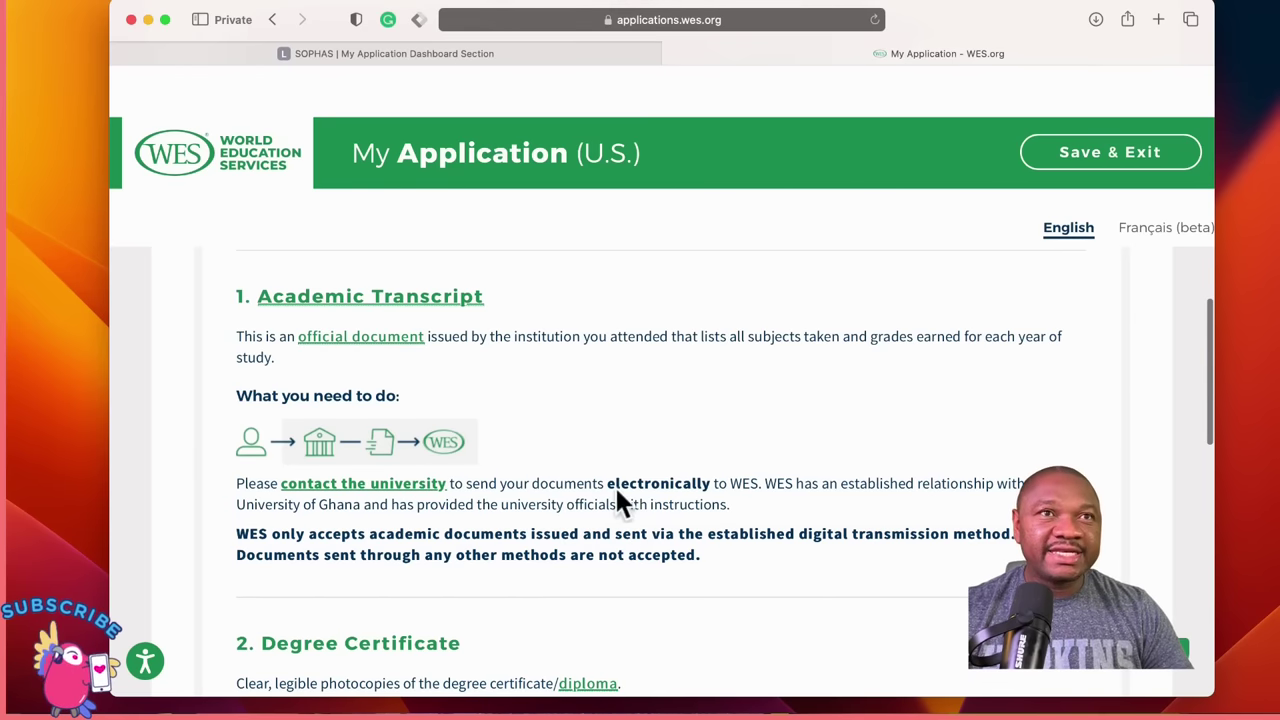
scroll(645, 551, down, 2)
scroll(645, 565, down, 6)
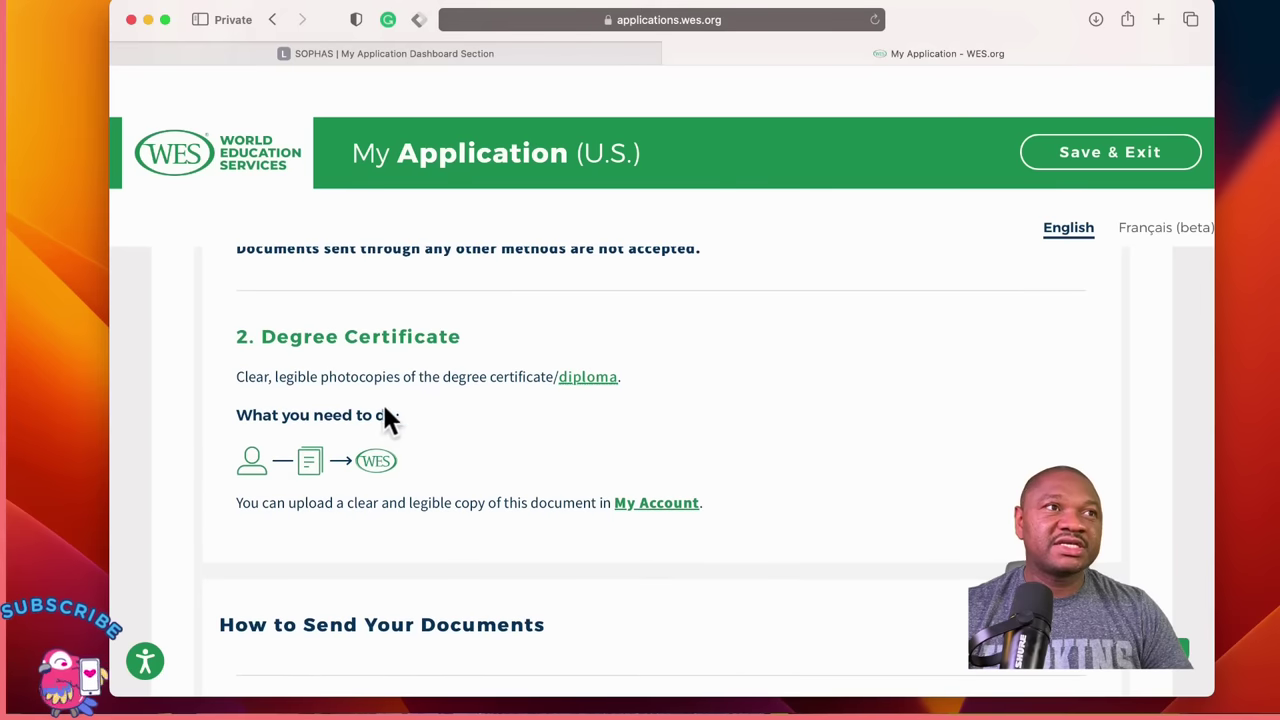
scroll(277, 345, up, 8)
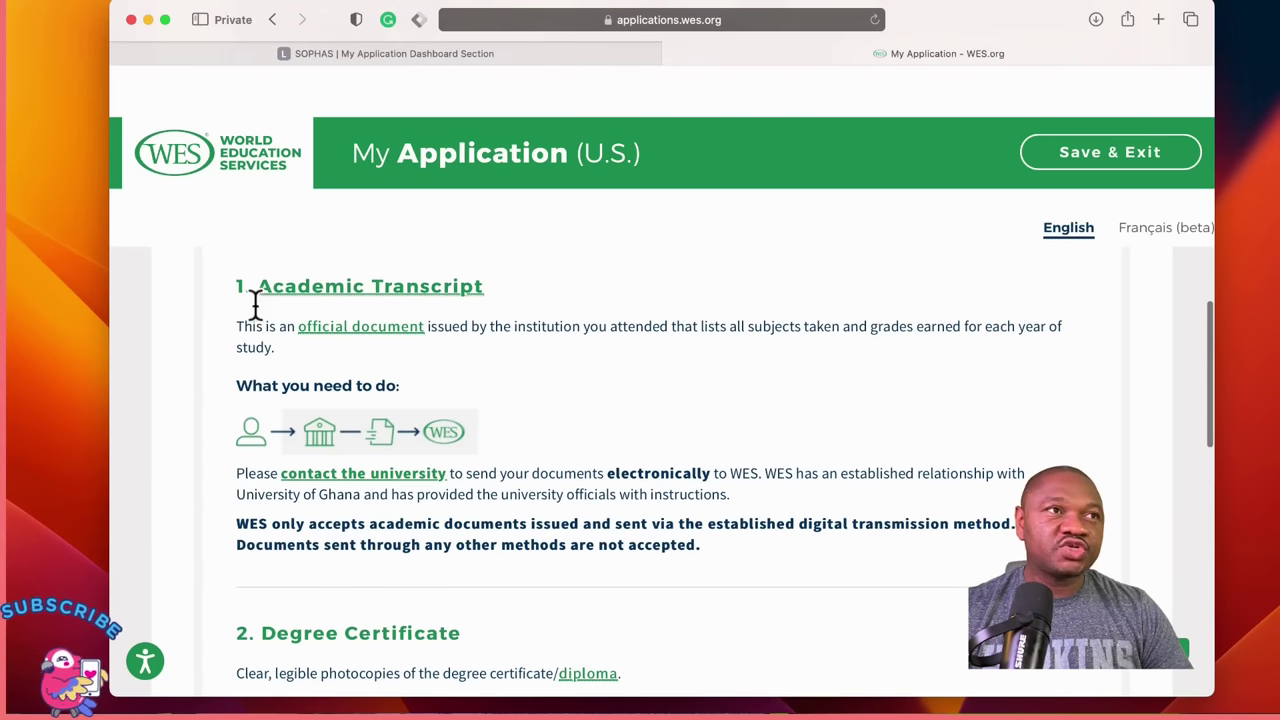
scroll(307, 308, down, 5)
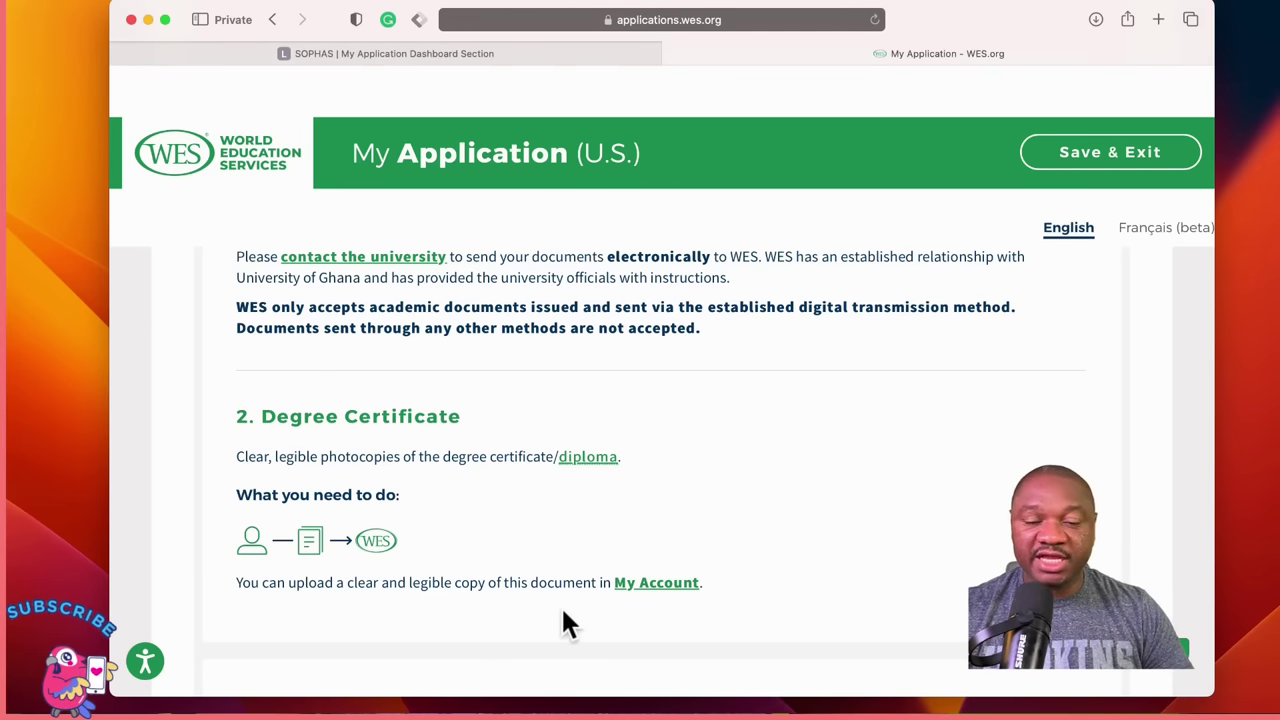
scroll(563, 622, down, 2)
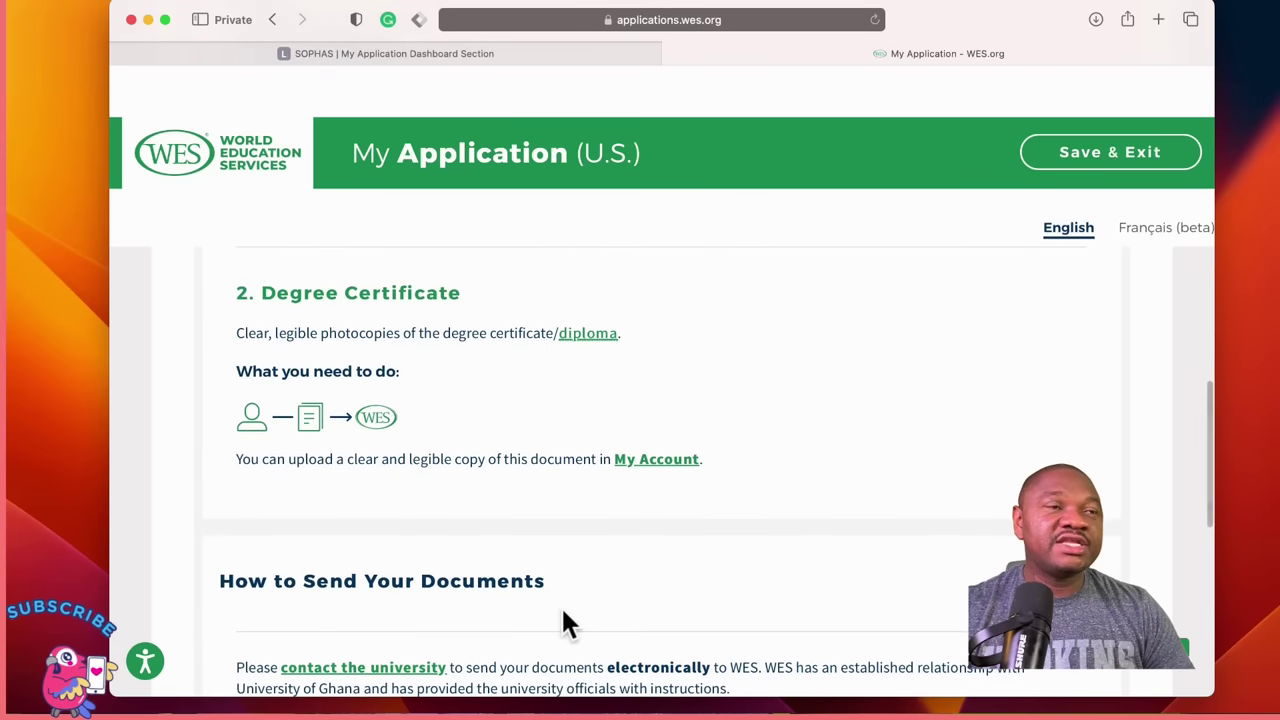
scroll(563, 618, up, 4)
scroll(563, 620, up, 3)
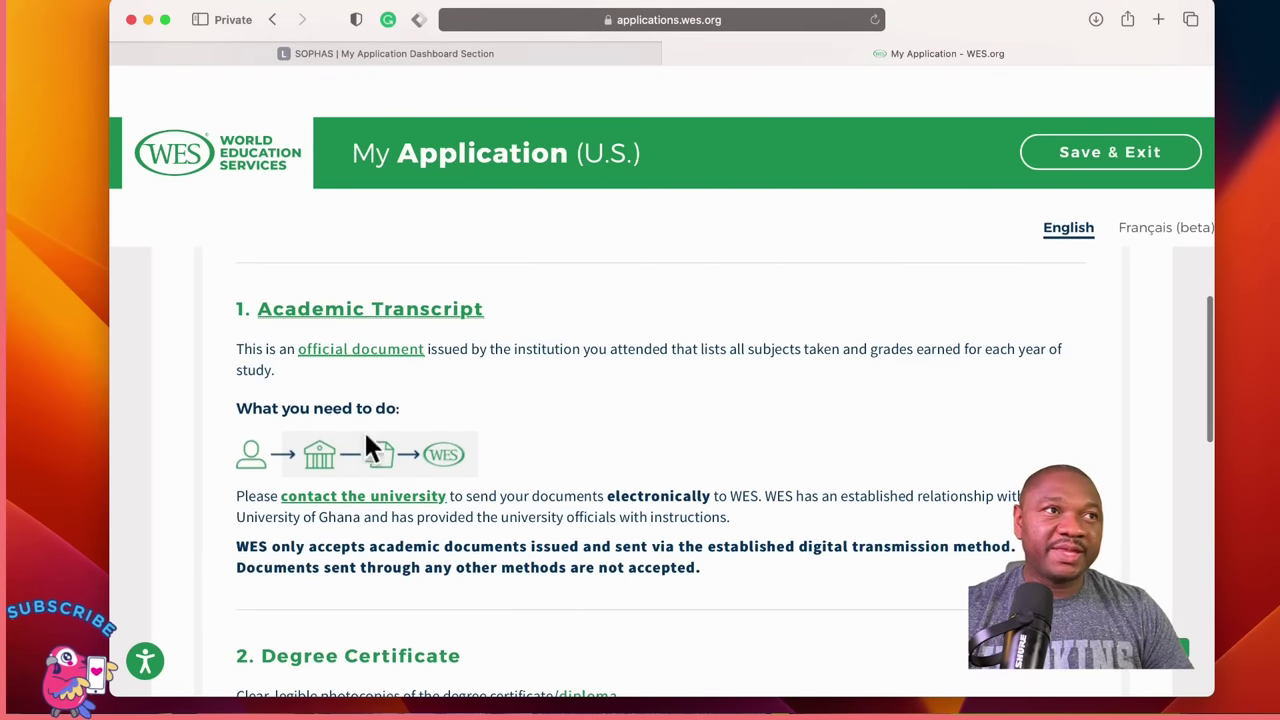
scroll(561, 506, down, 7)
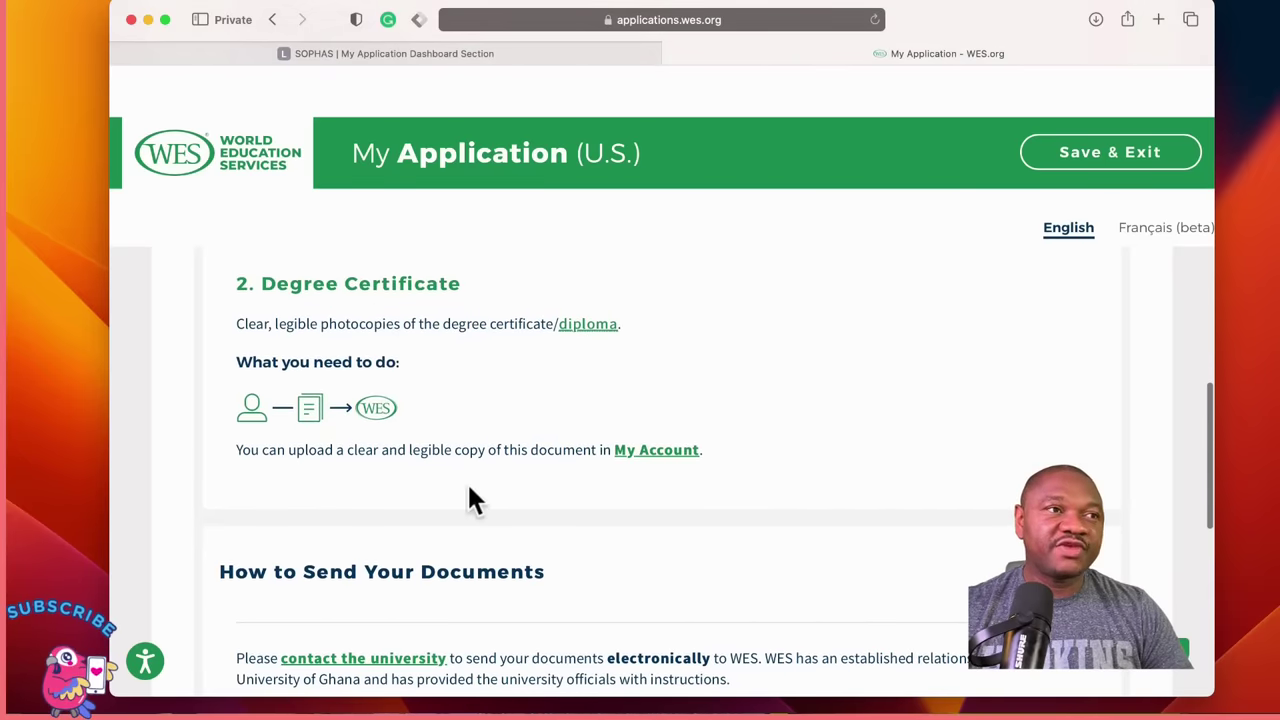
scroll(467, 481, down, 5)
scroll(469, 490, down, 8)
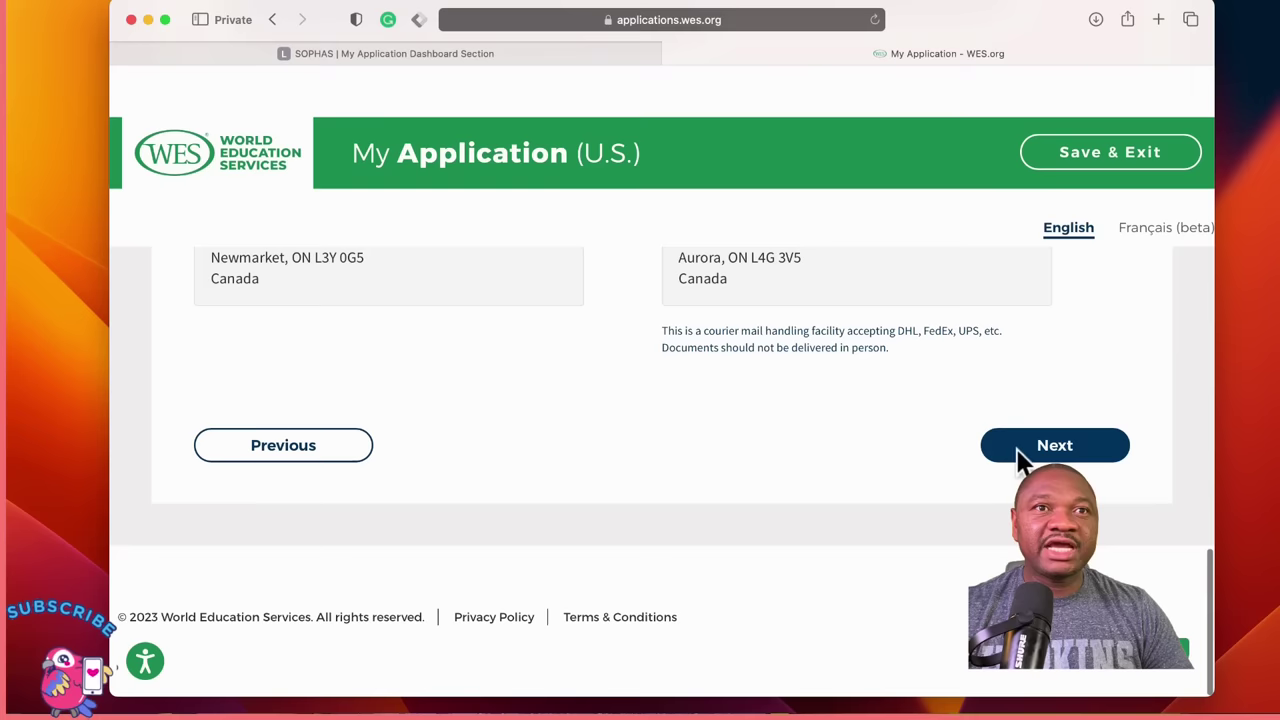
click(1020, 452)
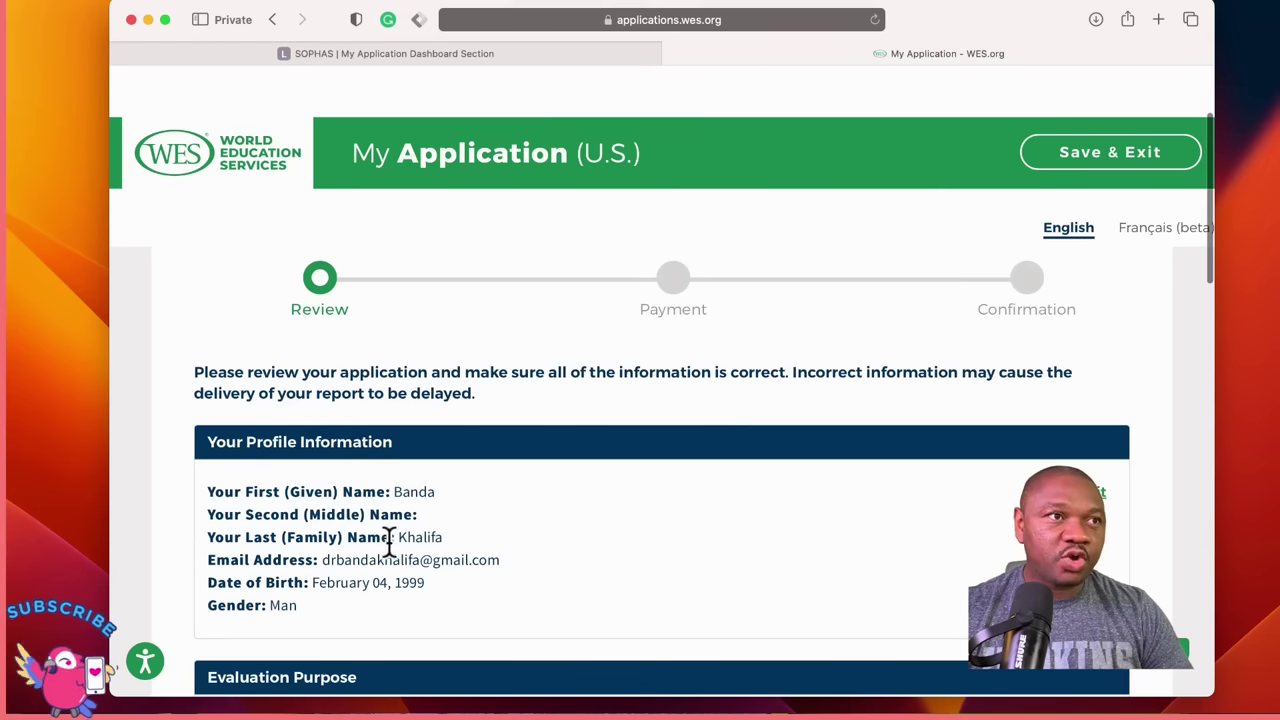
scroll(490, 540, down, 3)
scroll(492, 548, down, 1)
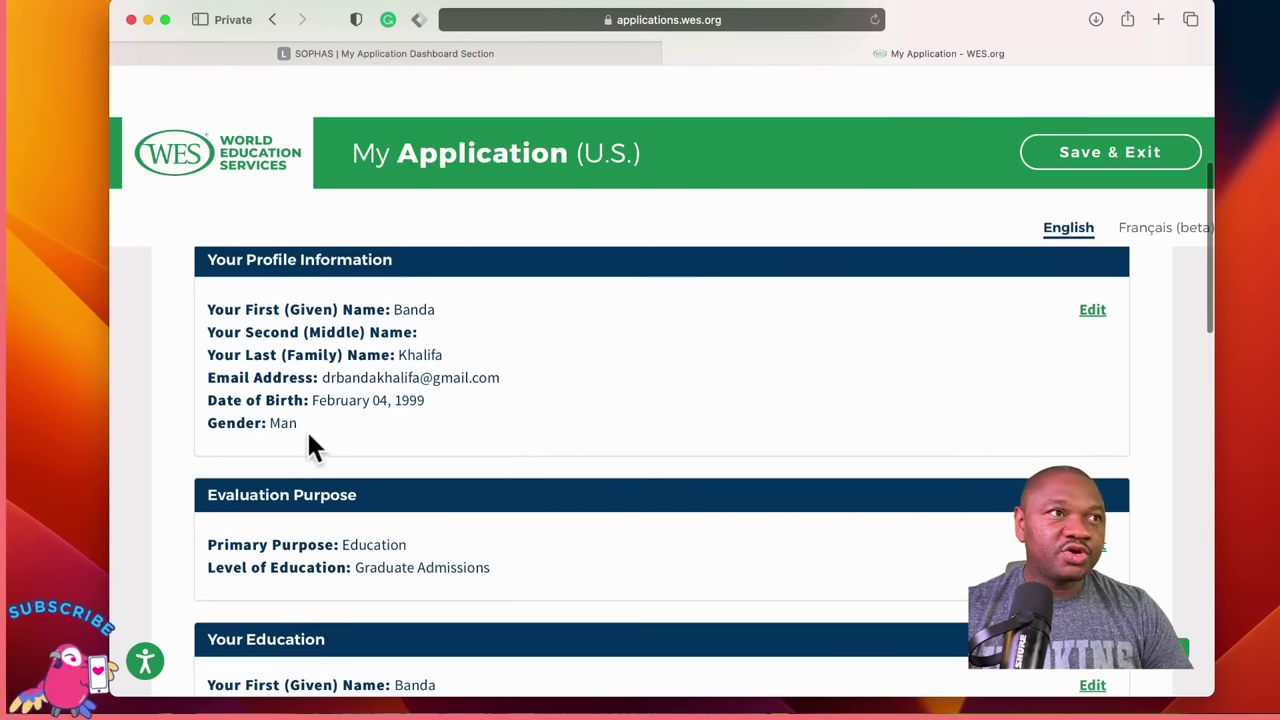
scroll(452, 425, down, 7)
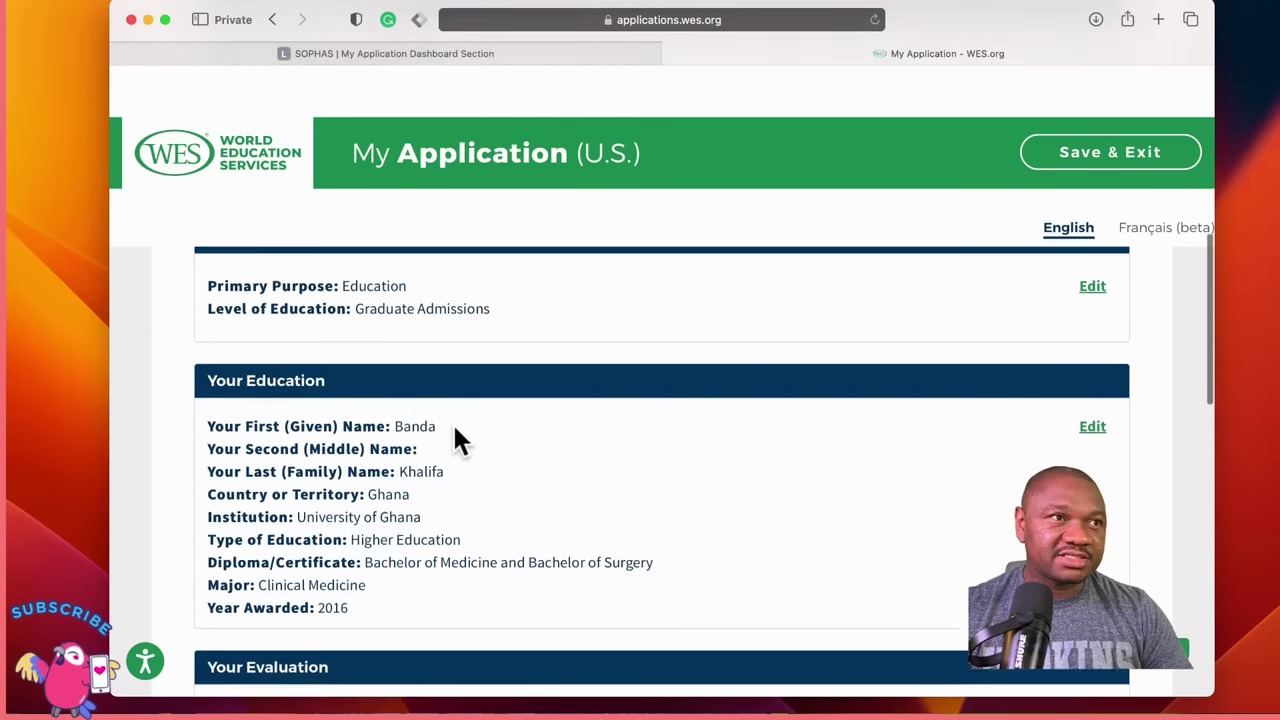
scroll(455, 433, down, 1)
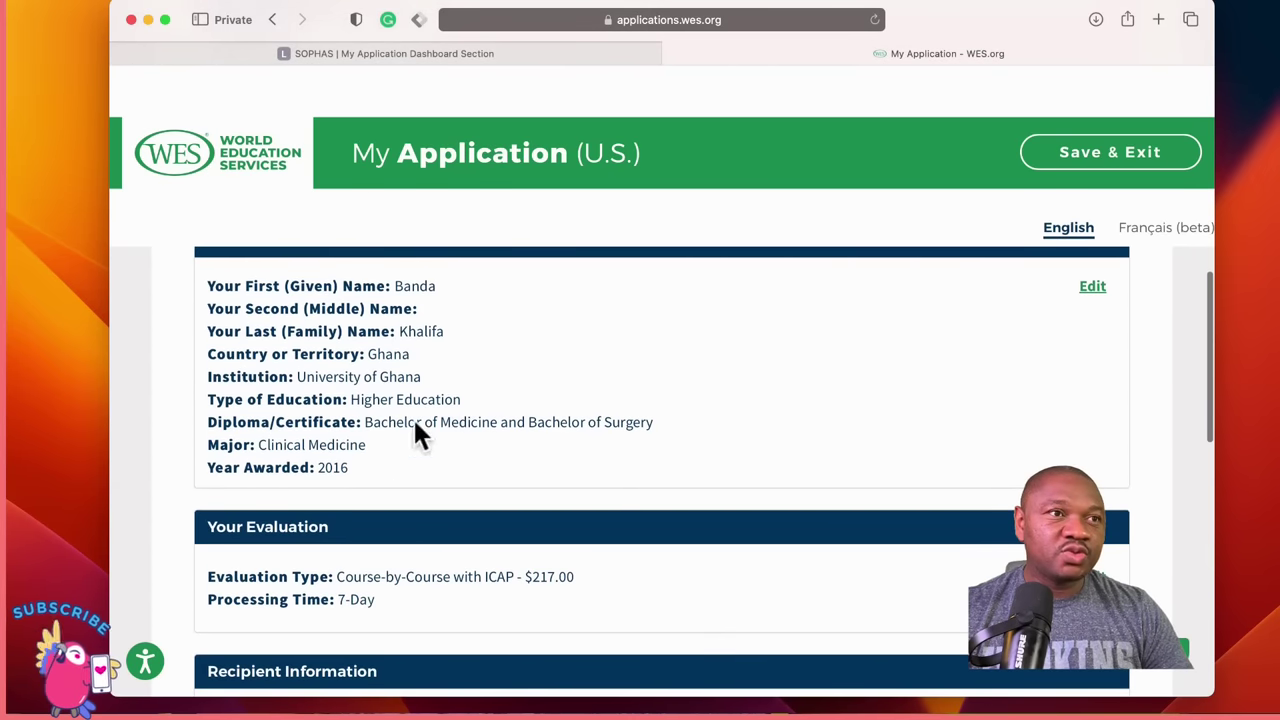
scroll(449, 512, down, 8)
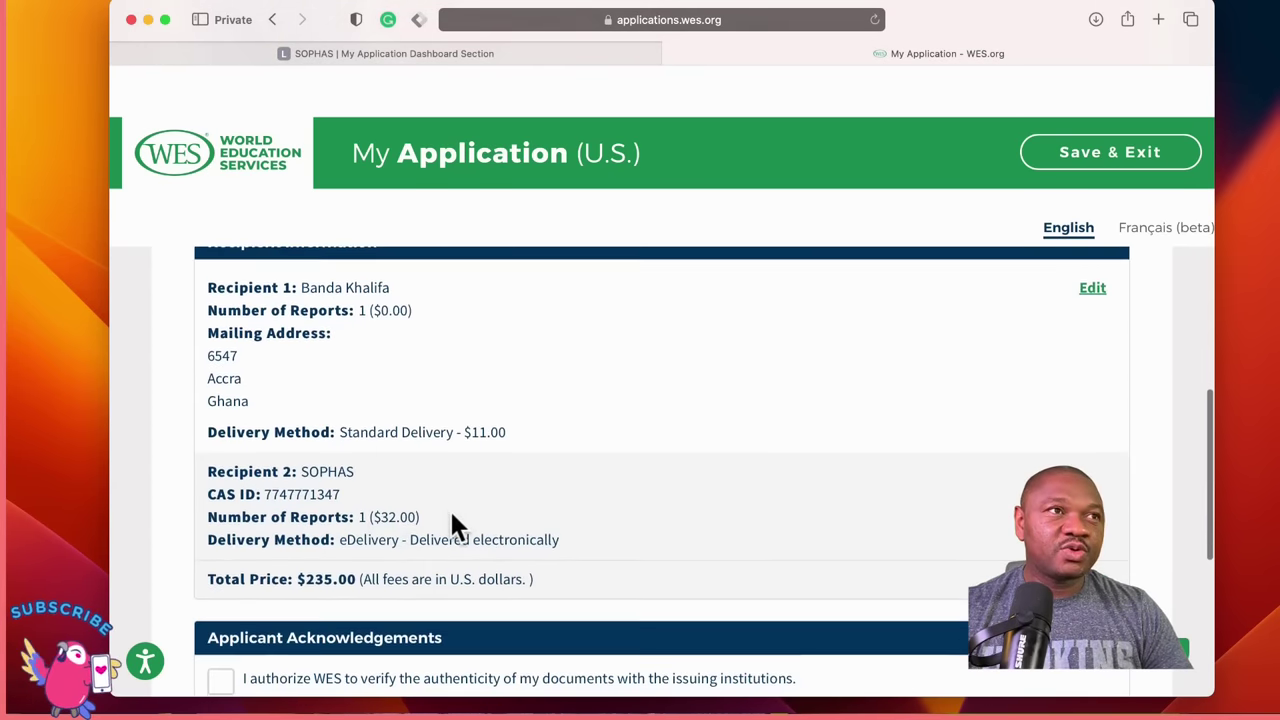
scroll(452, 518, up, 1)
scroll(449, 508, down, 7)
scroll(449, 508, up, 5)
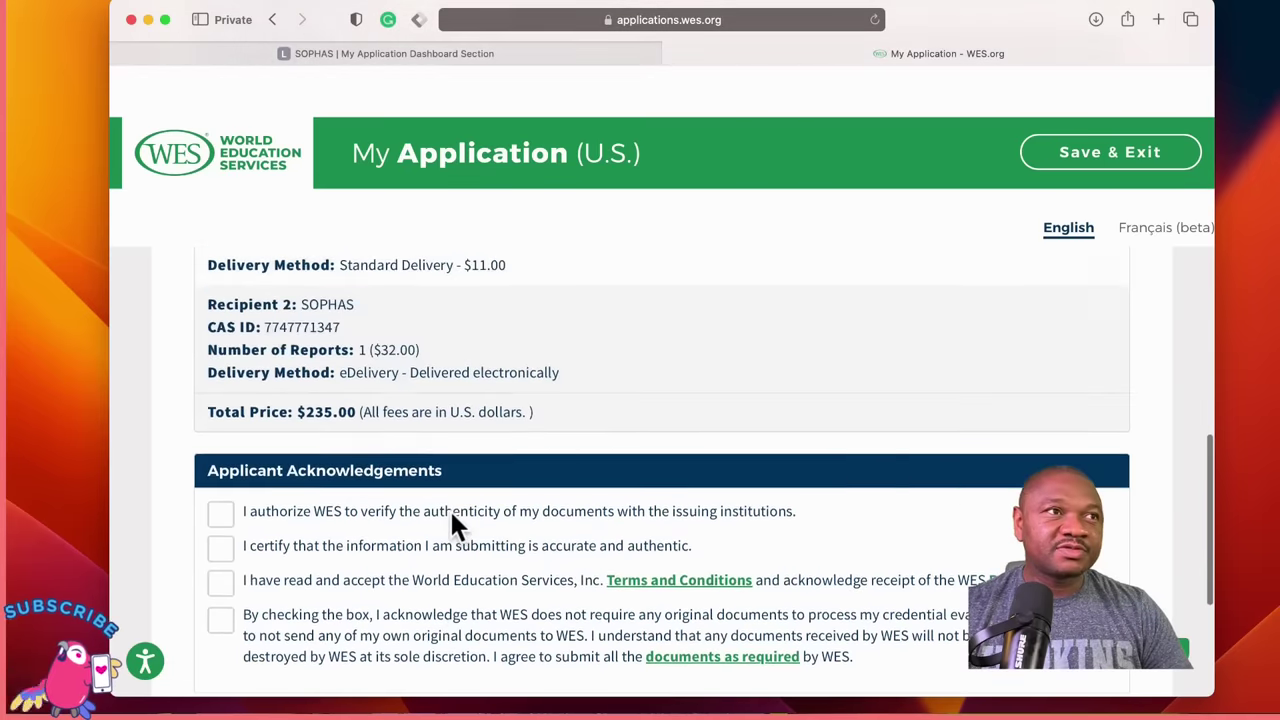
scroll(451, 528, up, 4)
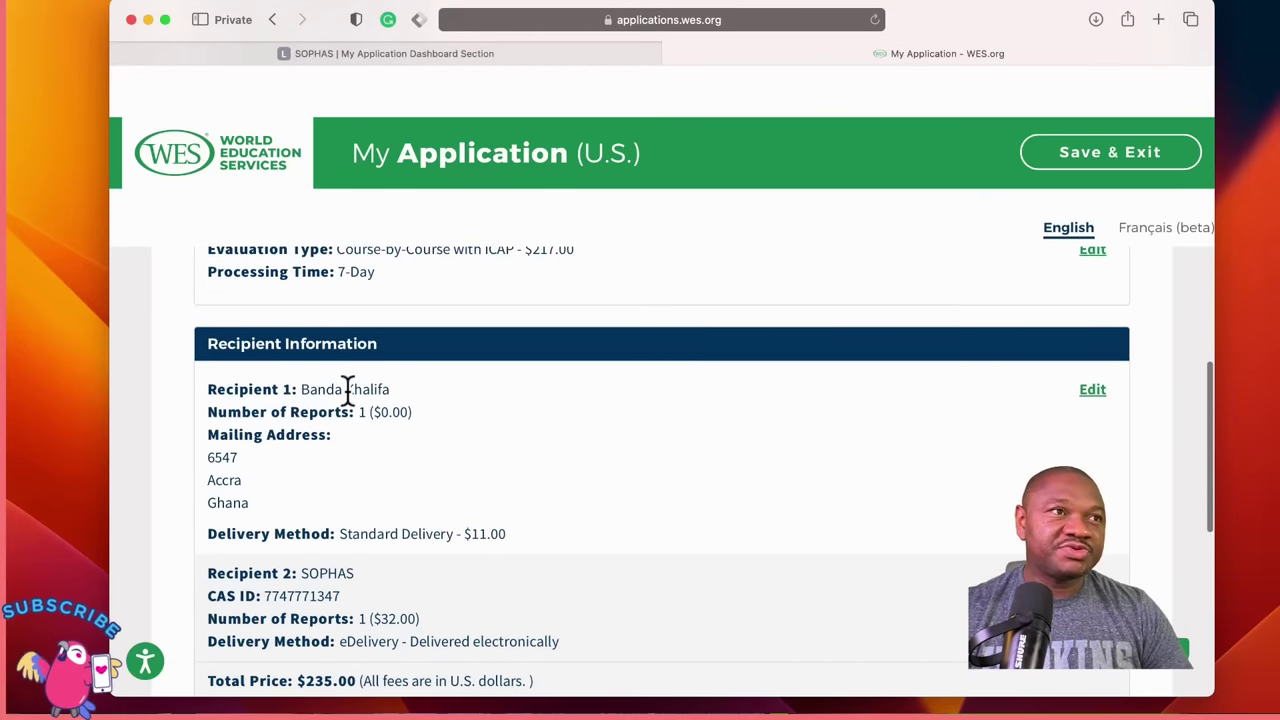
scroll(238, 491, down, 4)
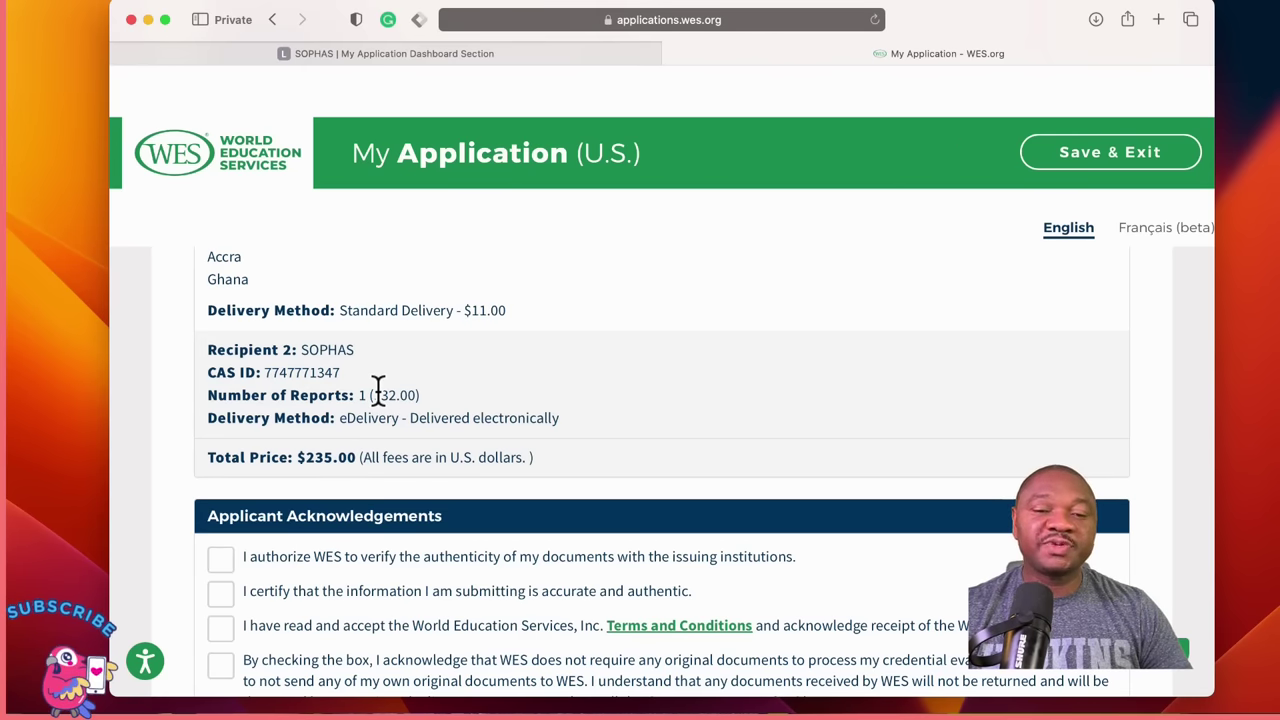
scroll(378, 398, up, 3)
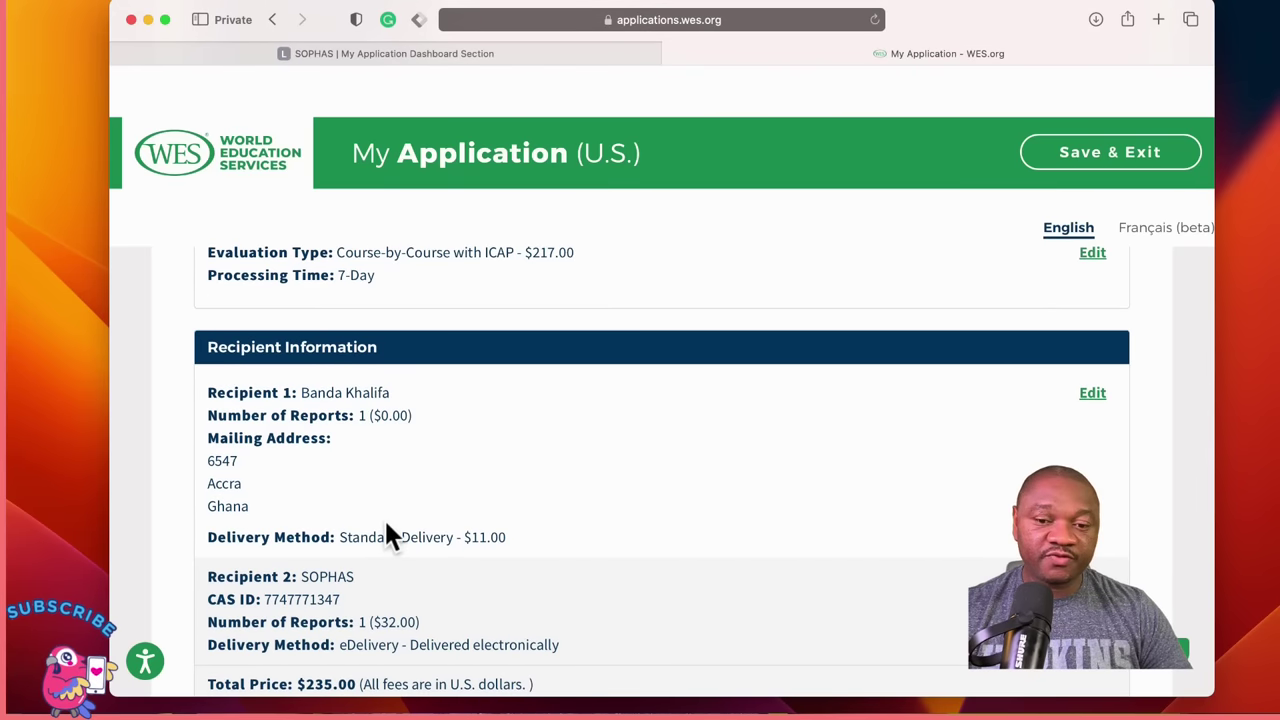
scroll(390, 537, down, 3)
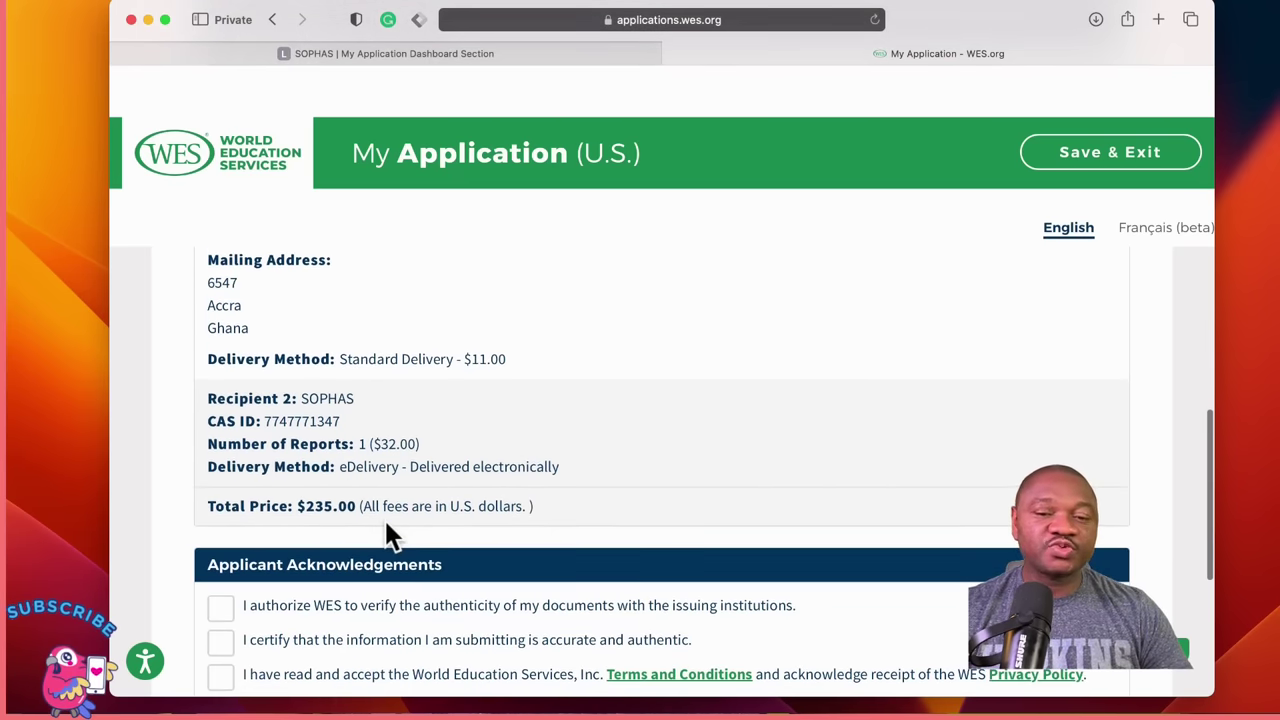
scroll(385, 524, down, 4)
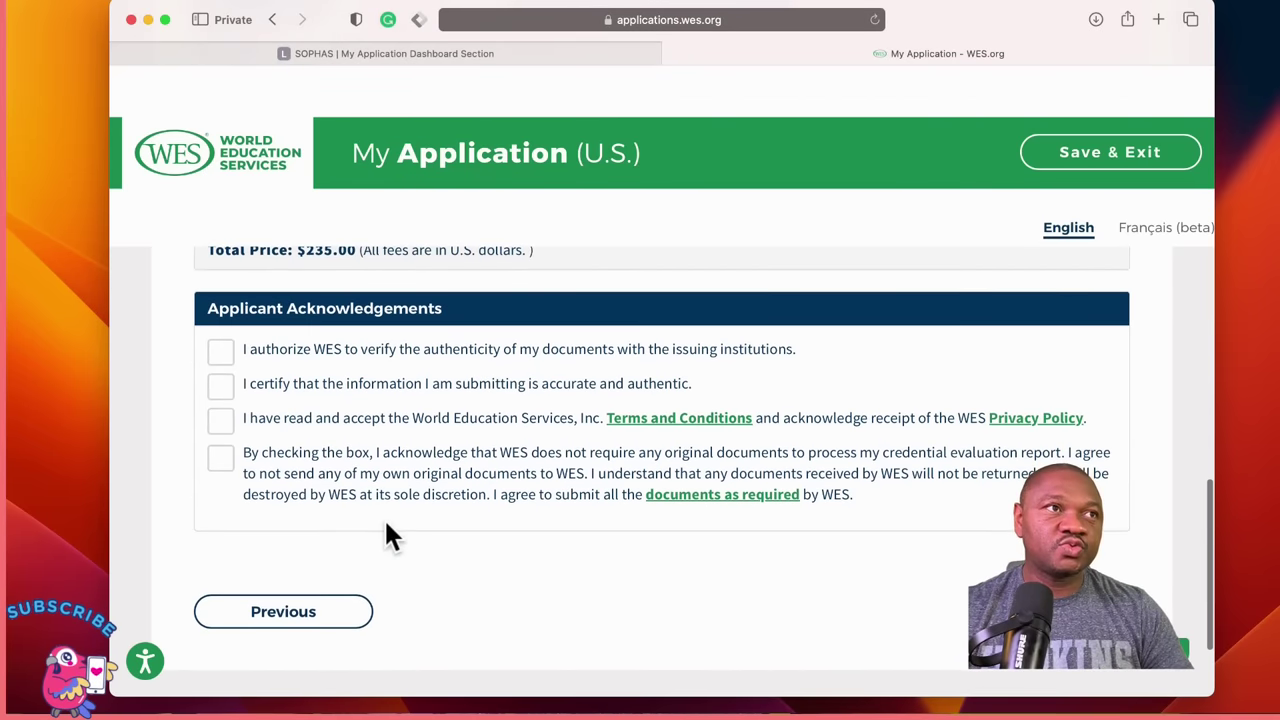
Step: Accept the authenticity, accuracy and Terms acknowledgements, then confirm name and birth date in the modal
click(221, 350)
click(221, 385)
click(221, 420)
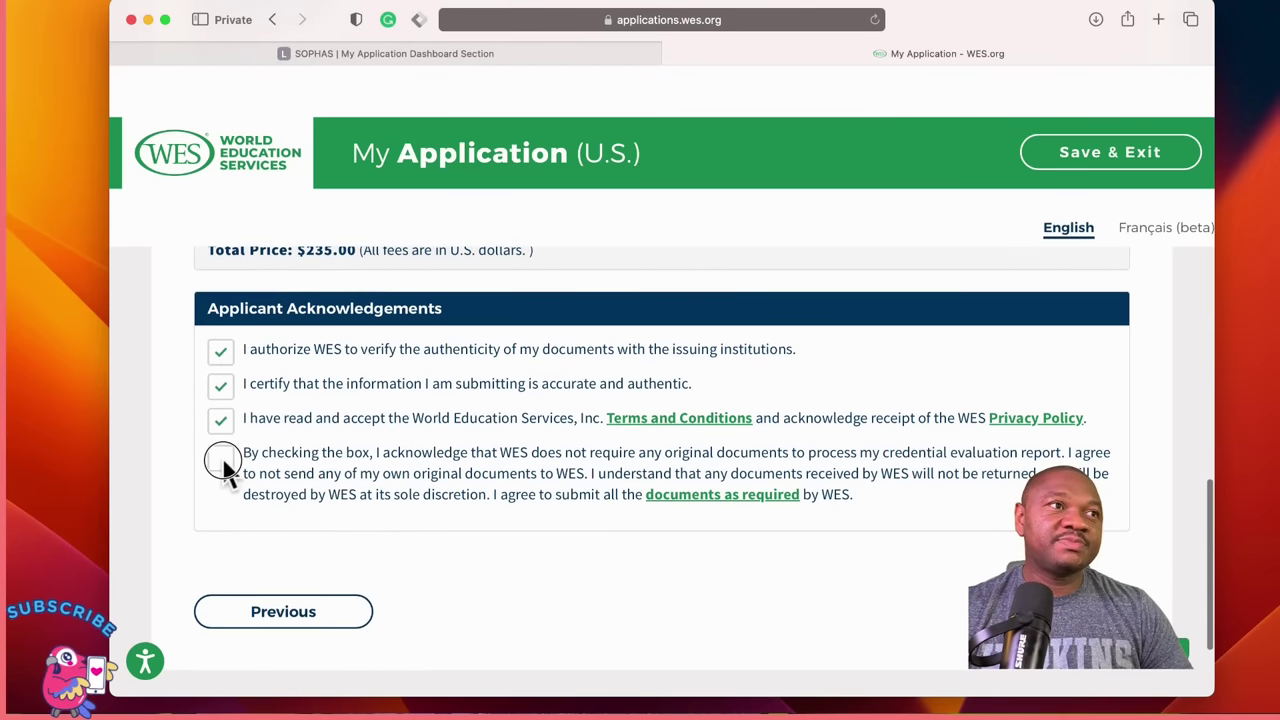
scroll(404, 516, down, 3)
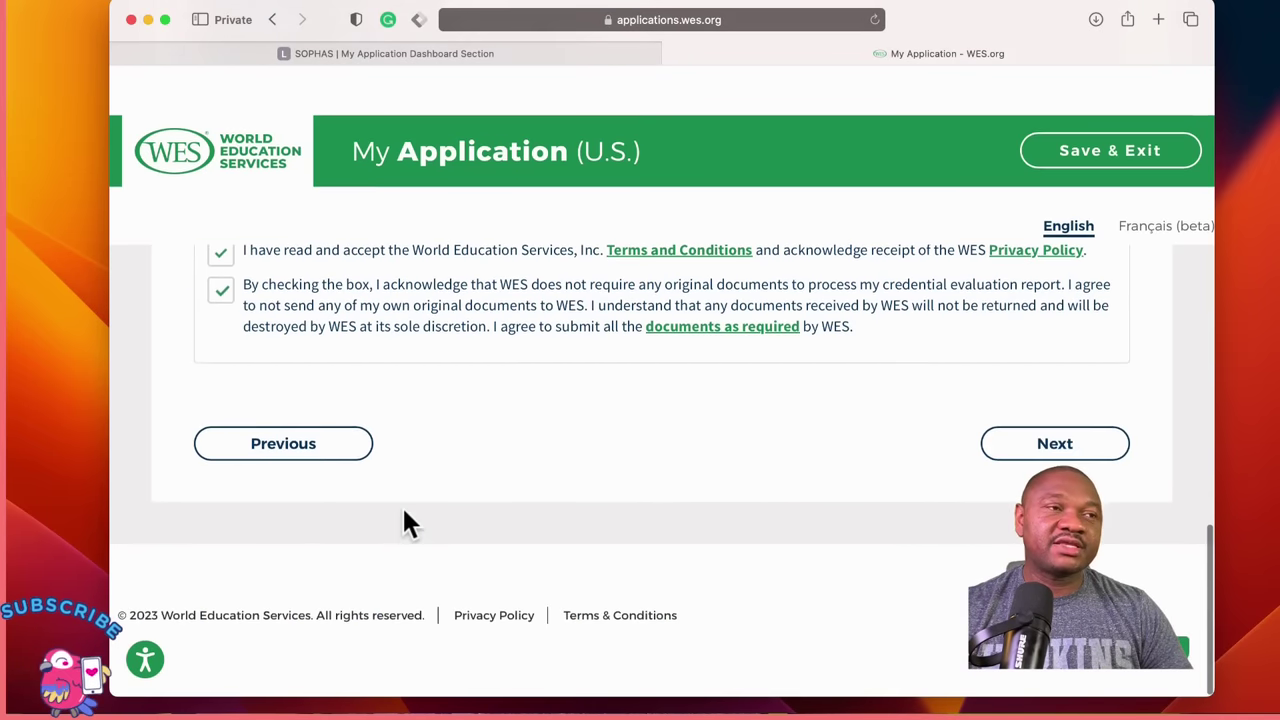
click(1047, 451)
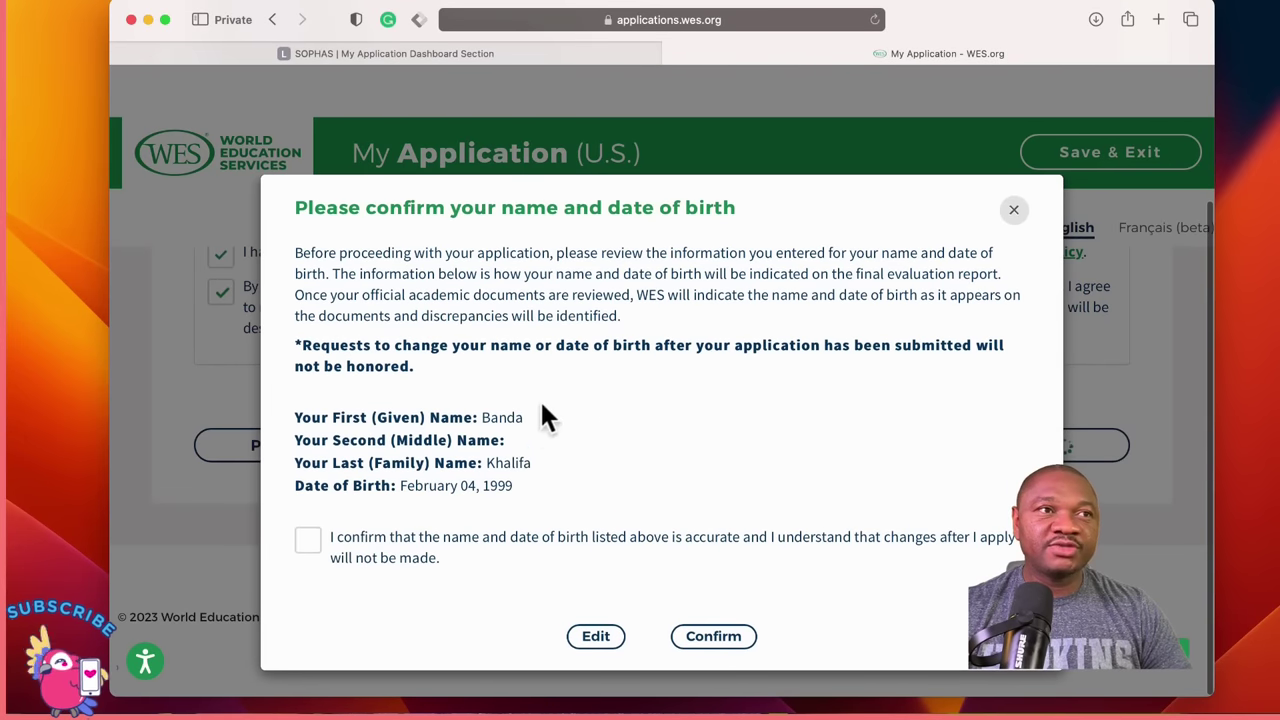
click(309, 545)
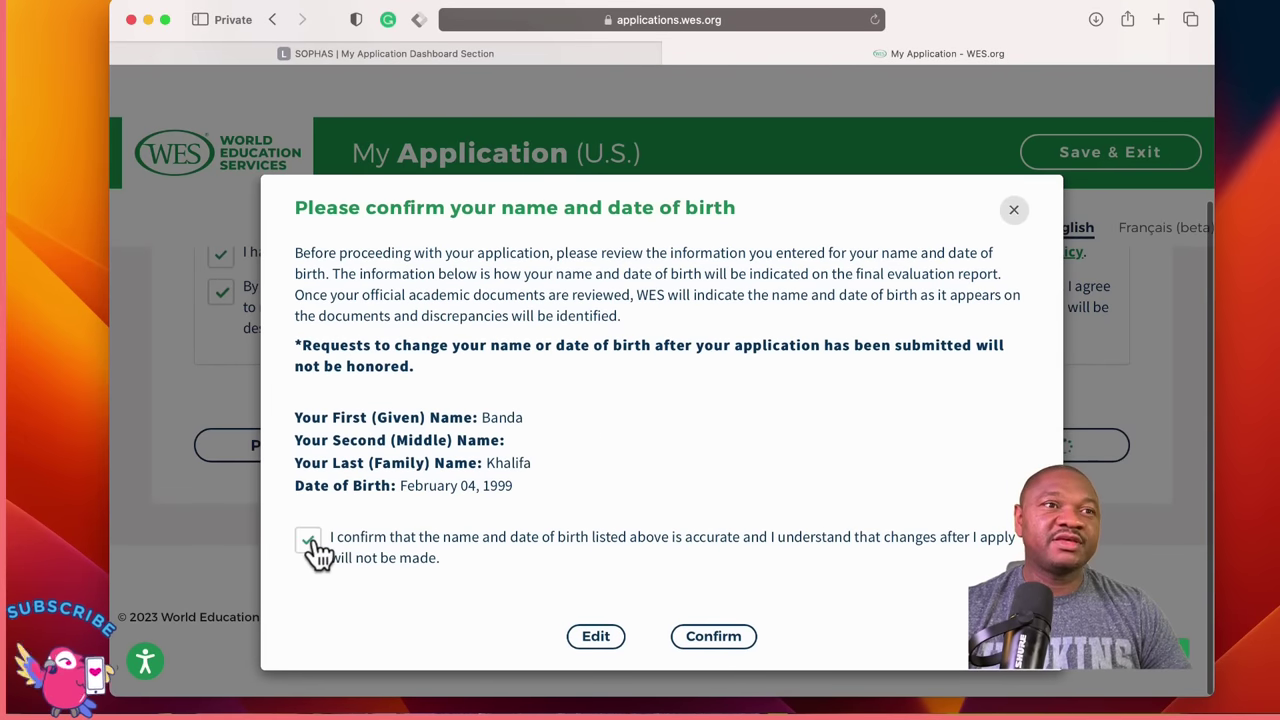
click(715, 638)
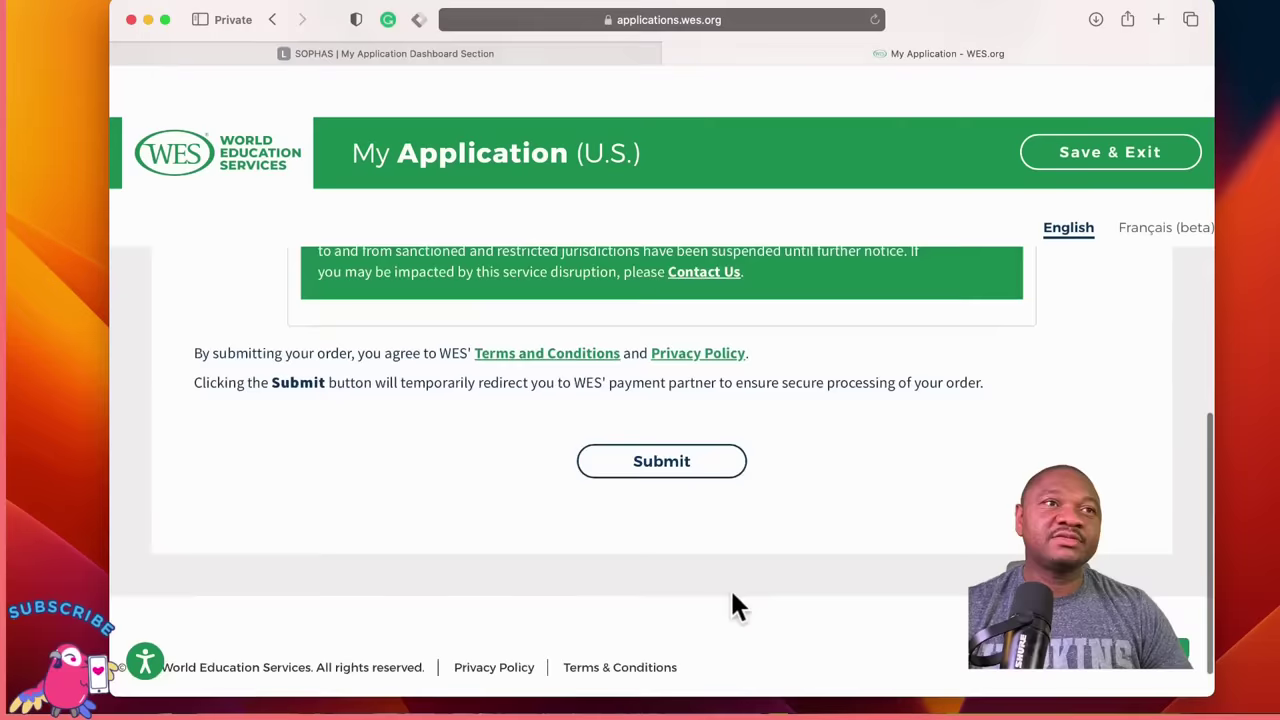
Step: Review the U.S. dollar Fee Summary, starting with CxC Evaluation with ICAP at $217.00
scroll(735, 585, up, 5)
scroll(743, 588, up, 3)
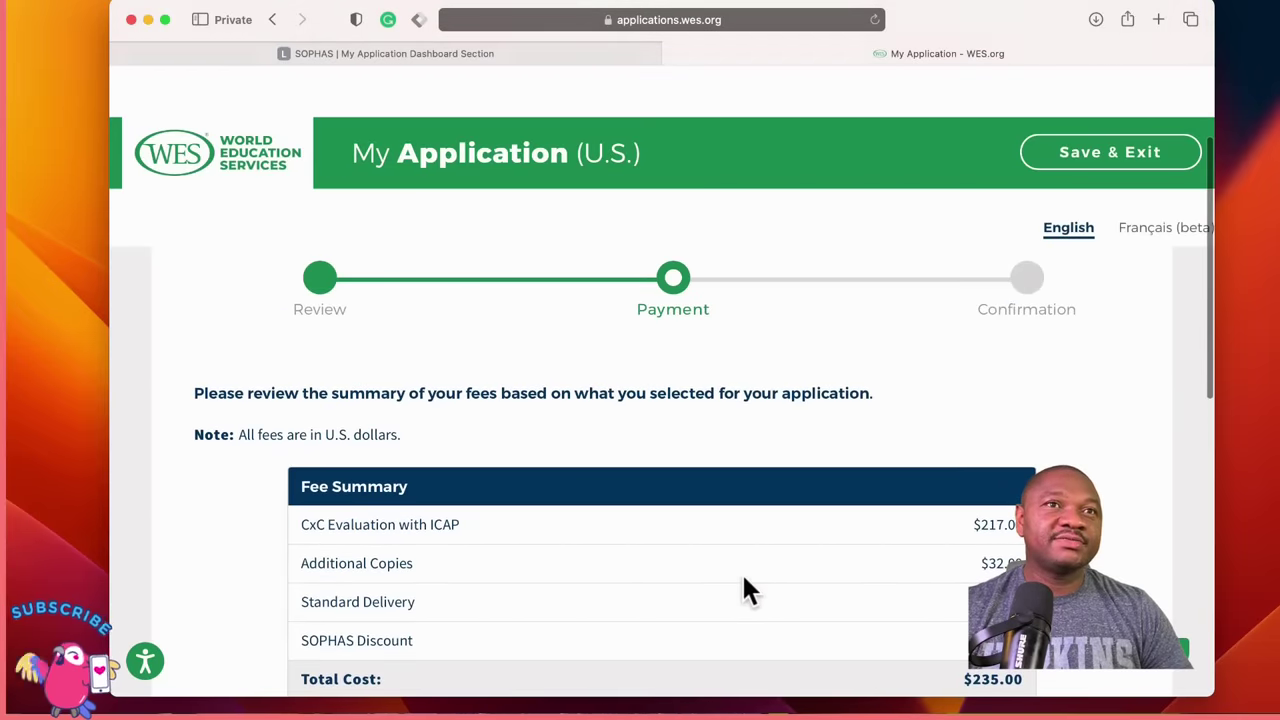
scroll(743, 588, down, 5)
scroll(743, 588, up, 1)
scroll(743, 590, up, 3)
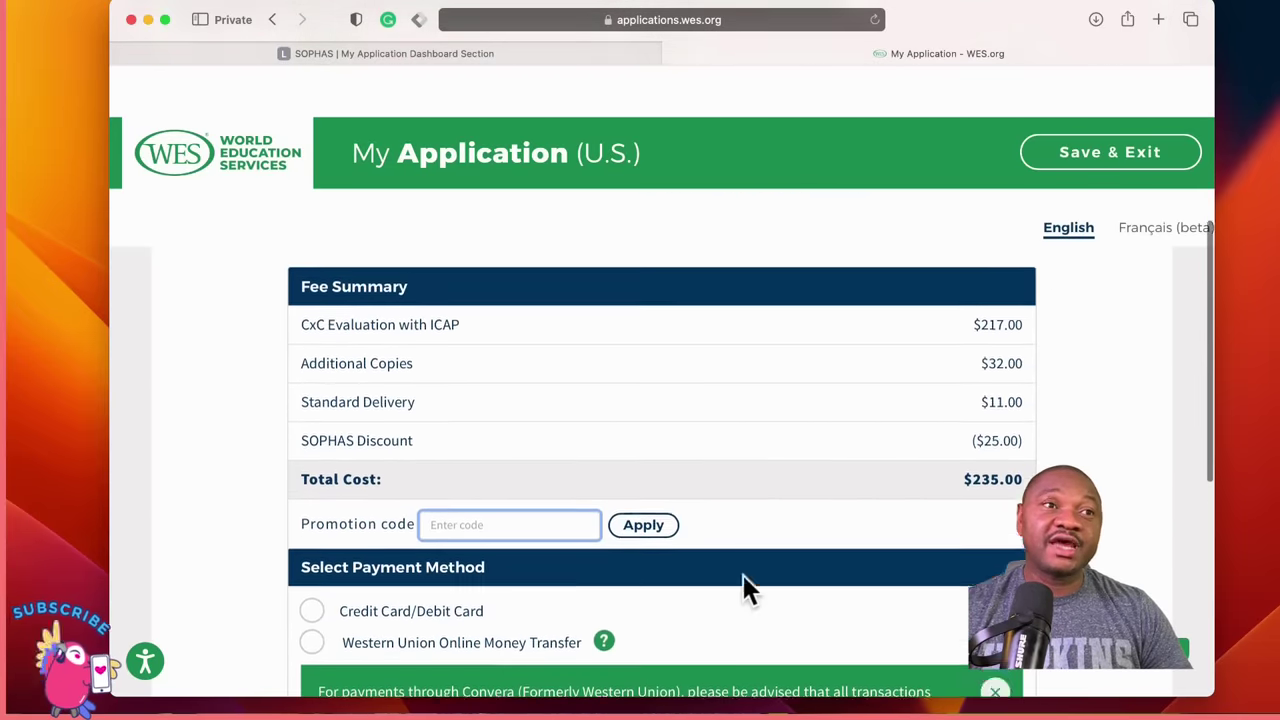
scroll(745, 590, up, 1)
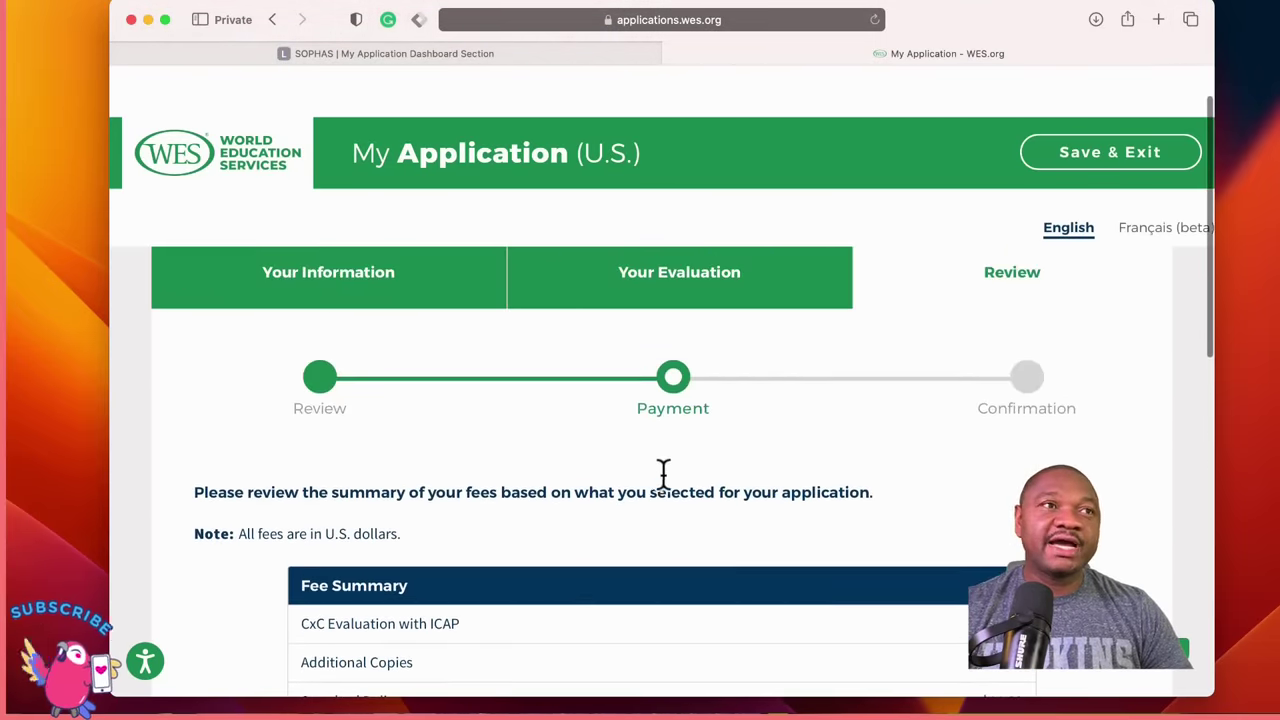
scroll(716, 500, down, 10)
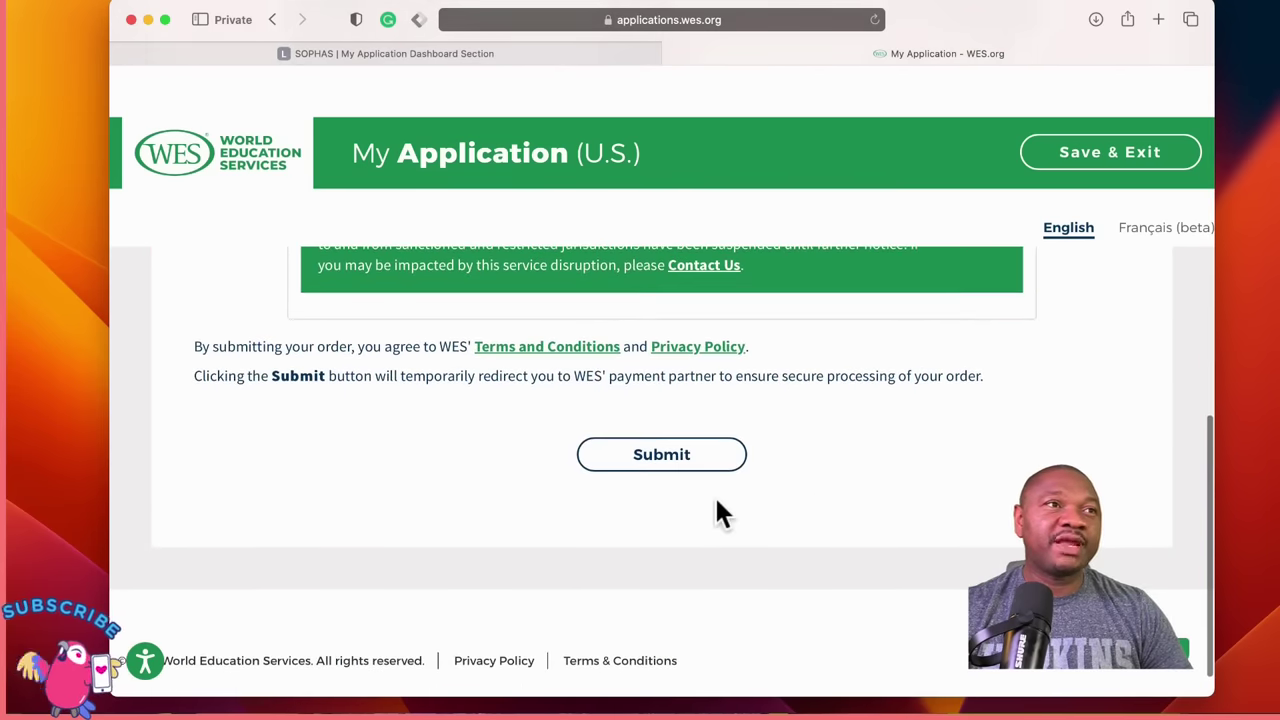
scroll(722, 512, down, 1)
scroll(722, 512, up, 5)
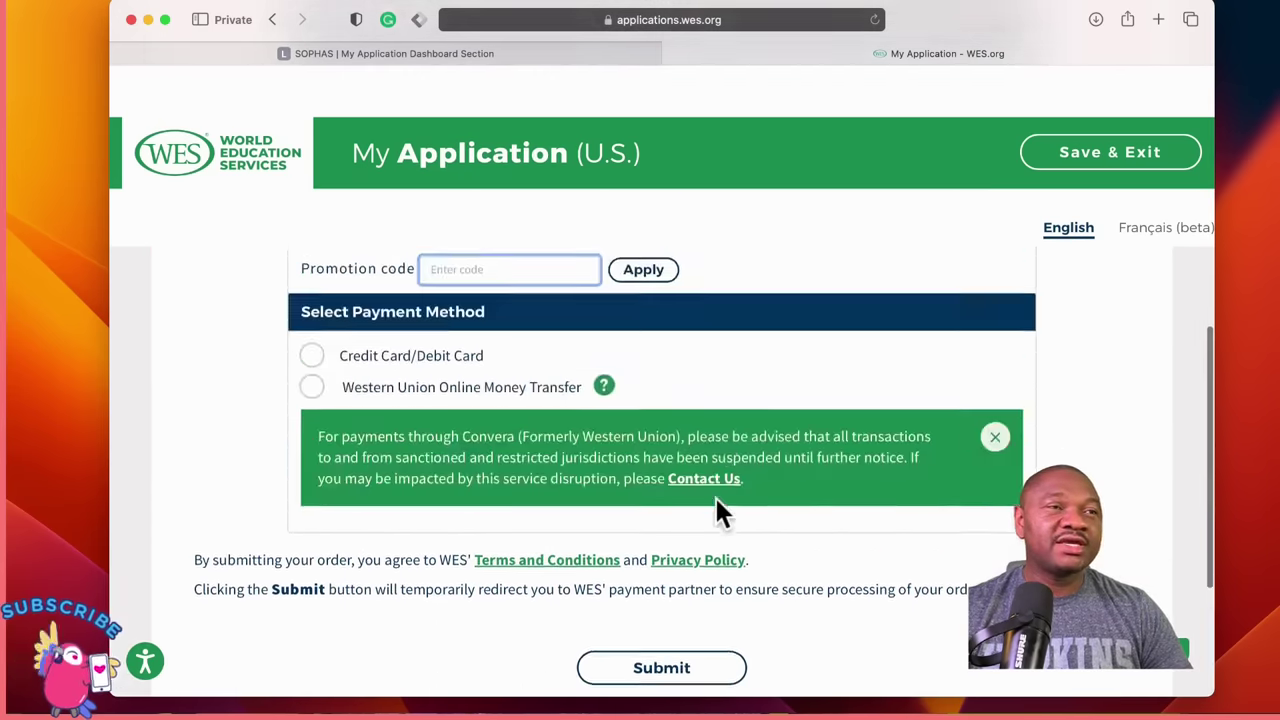
scroll(722, 512, down, 2)
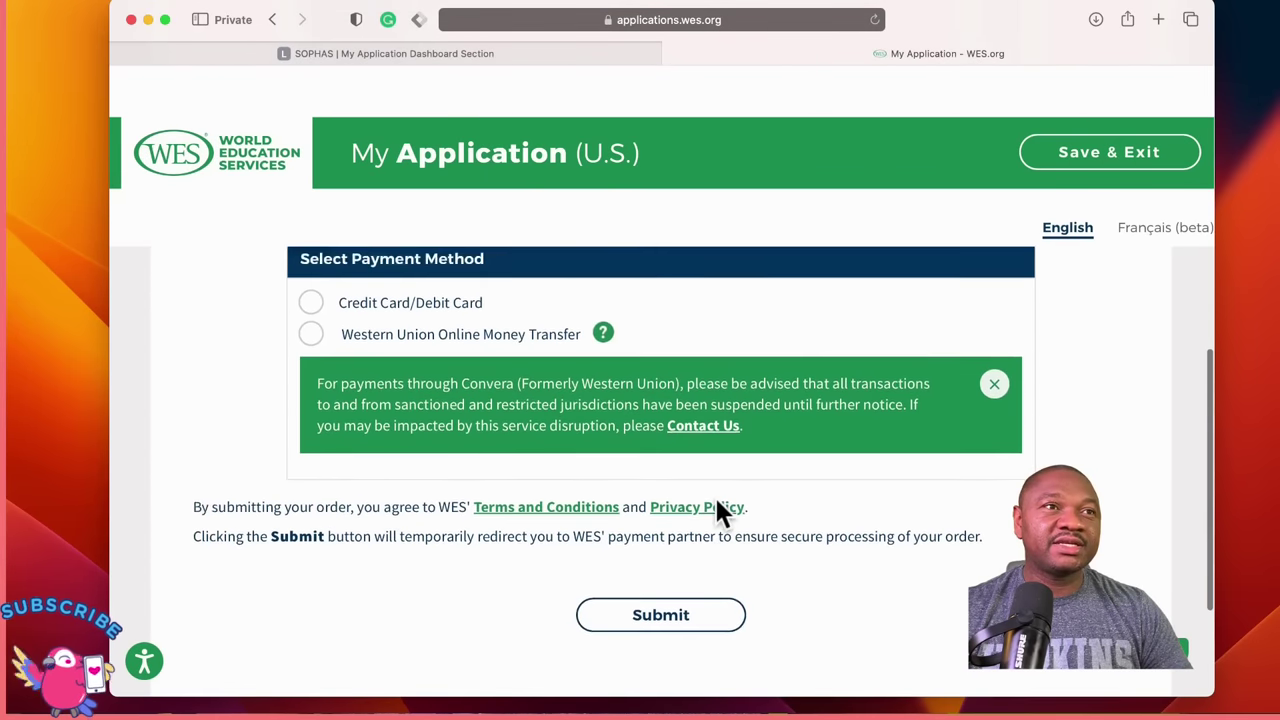
scroll(716, 512, up, 3)
scroll(644, 394, up, 4)
scroll(645, 397, up, 1)
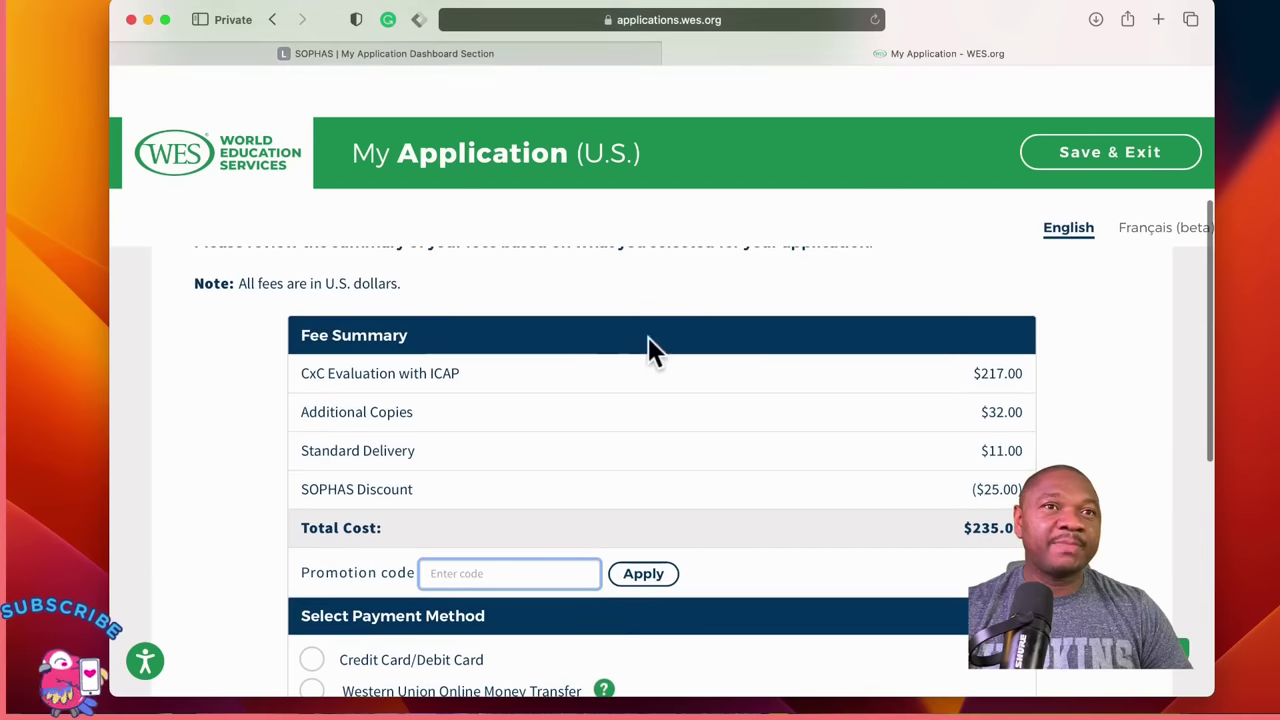
scroll(694, 654, up, 5)
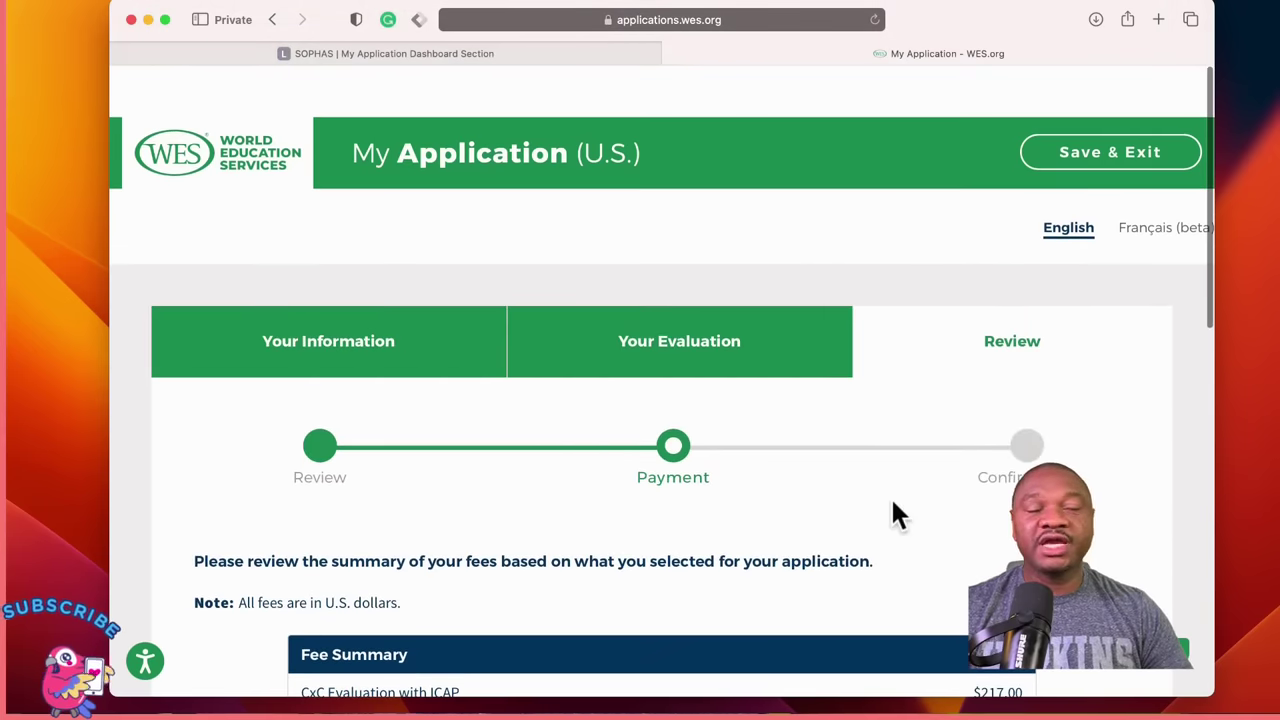
Step: Submit the order without a payment method to bring up the select-payment prompt
scroll(893, 505, down, 10)
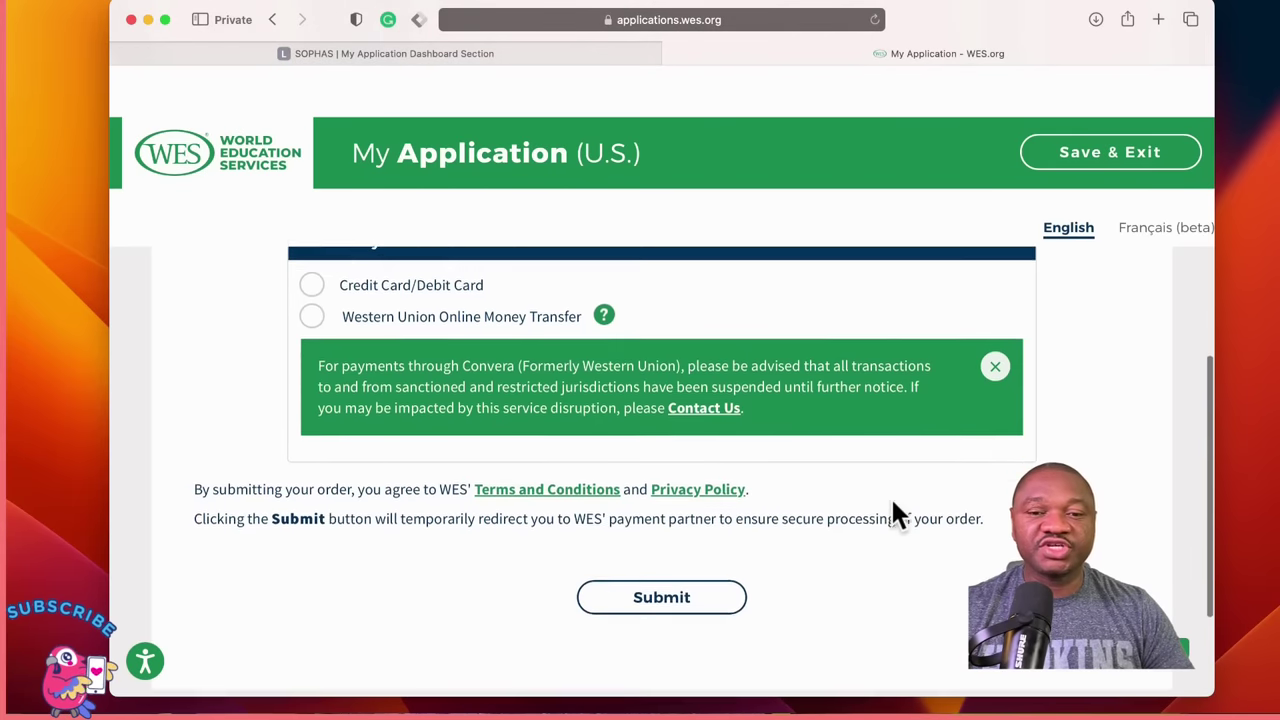
scroll(893, 505, down, 3)
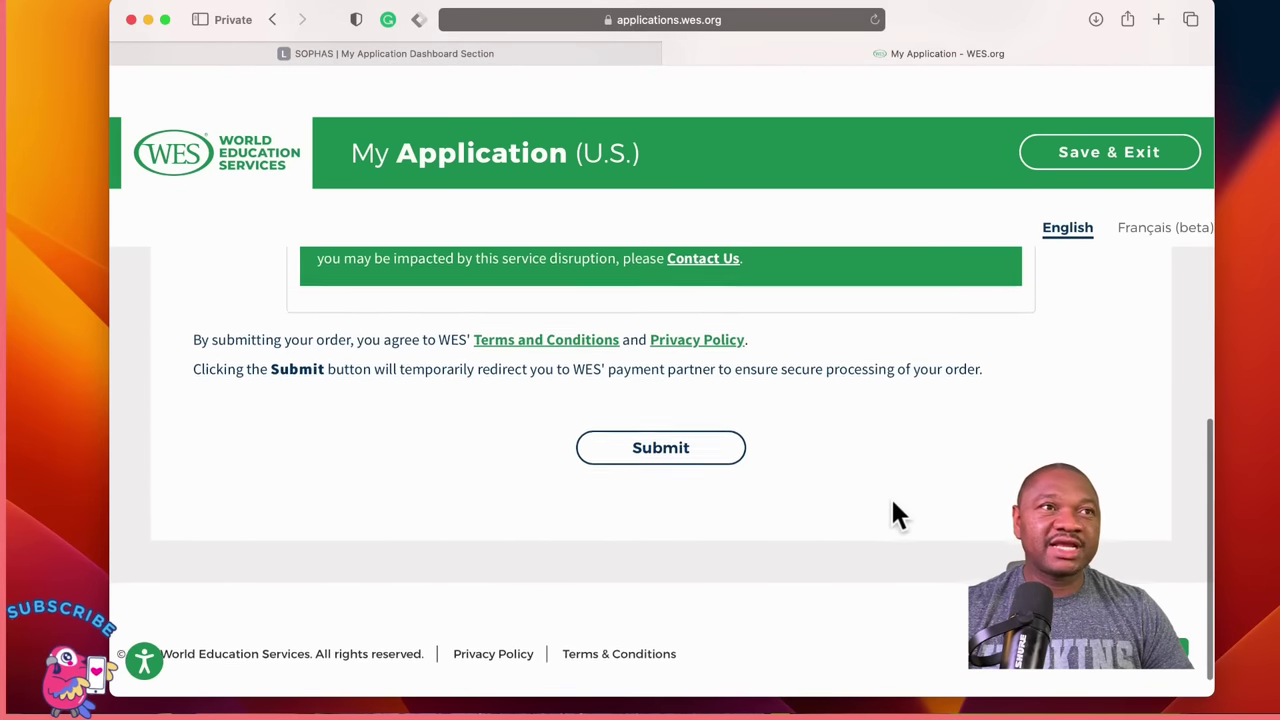
click(698, 425)
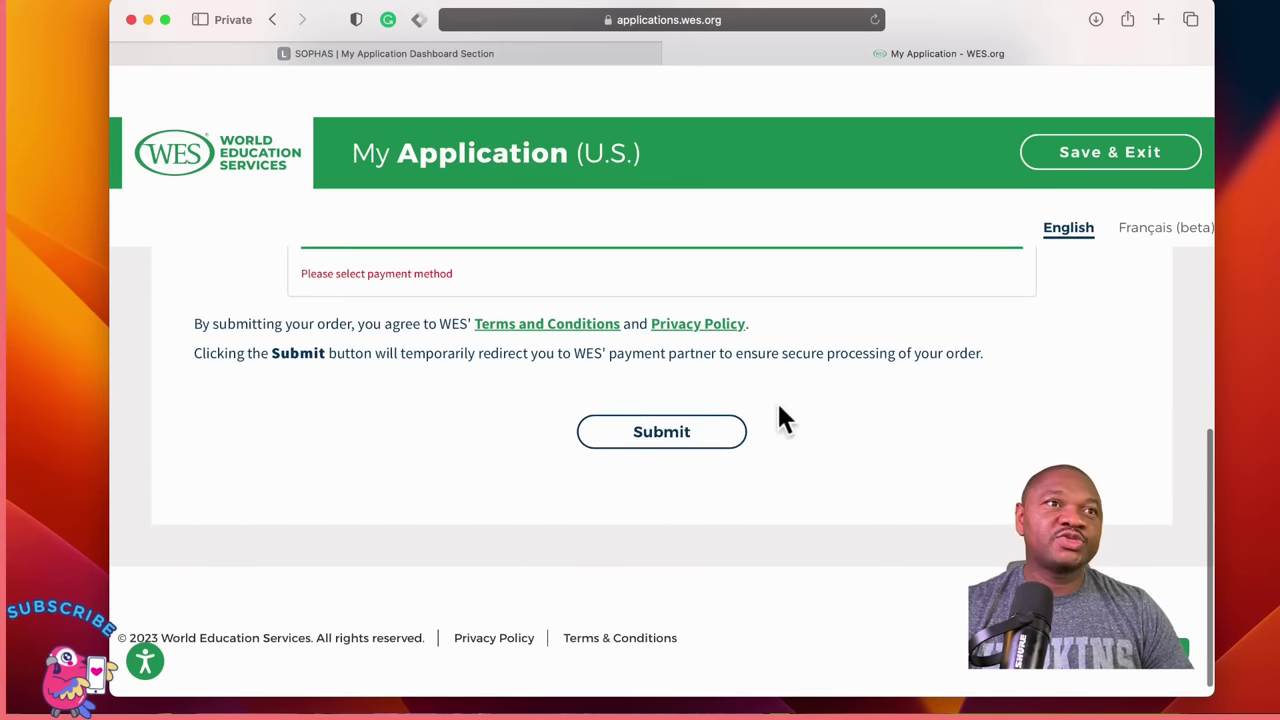
scroll(778, 410, up, 12)
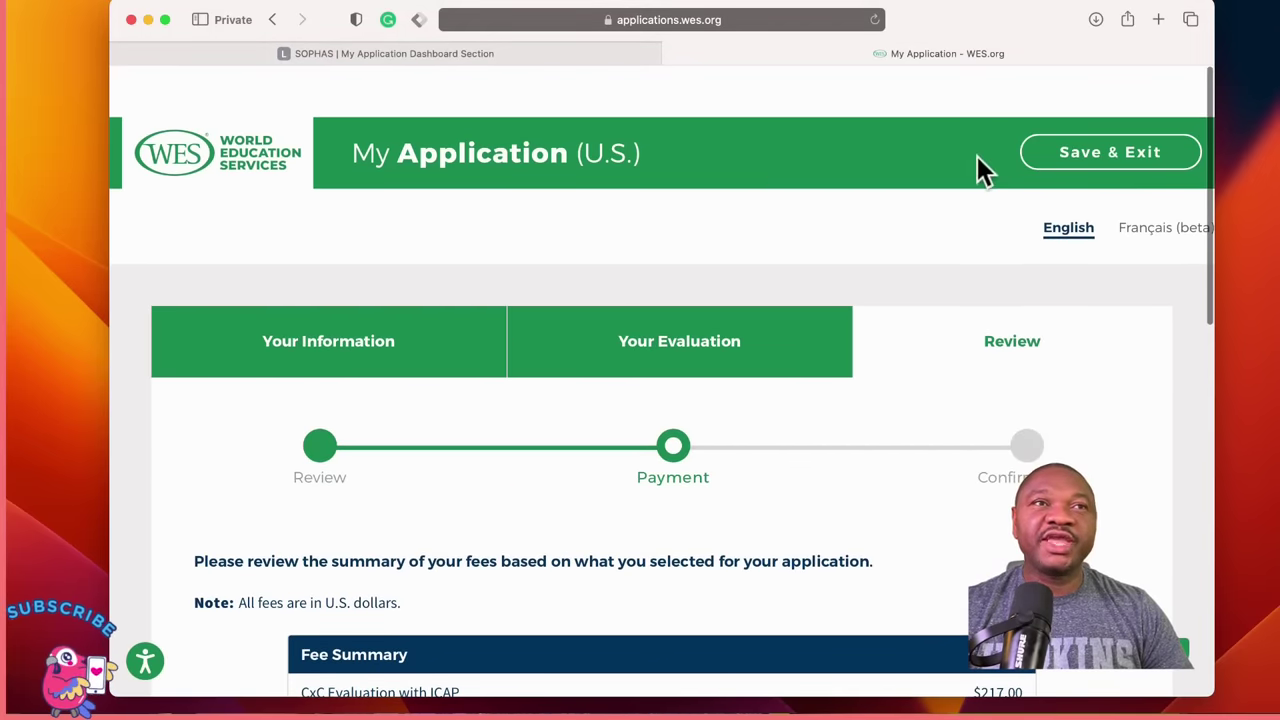
Step: Save the application as a draft with Save & Exit and view the Account Menu page
click(1080, 165)
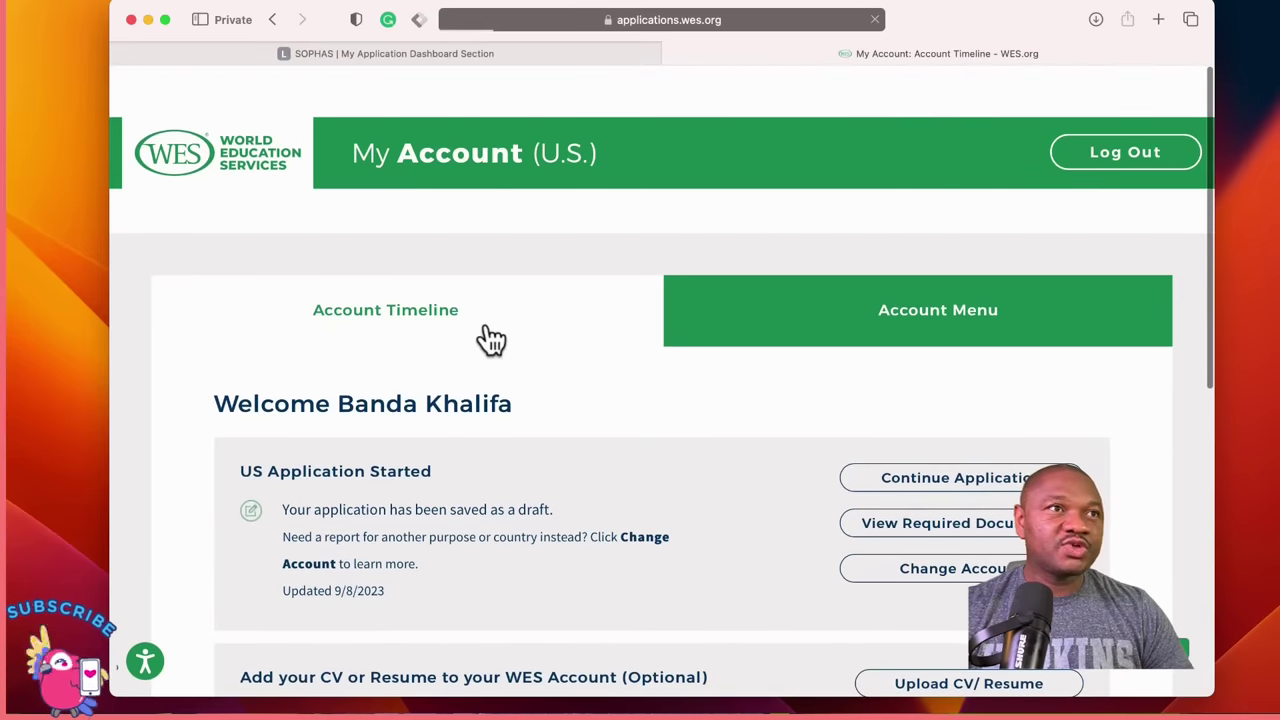
click(812, 310)
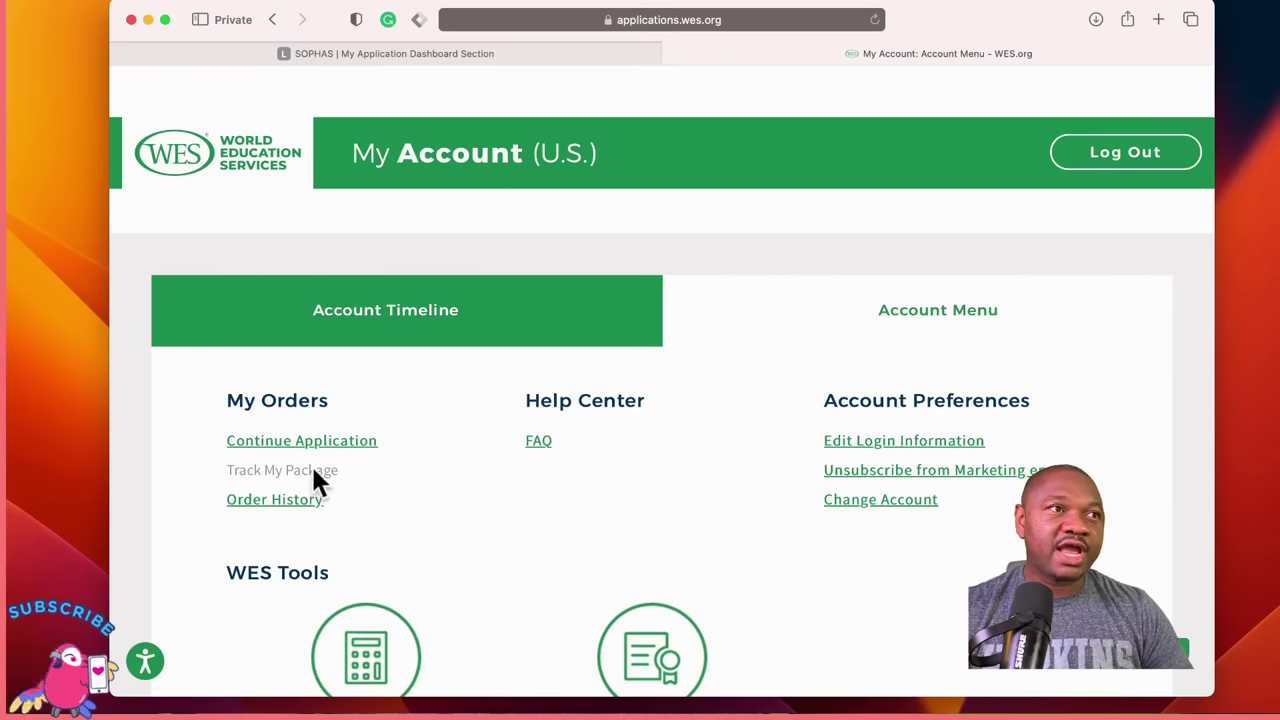
scroll(452, 565, down, 4)
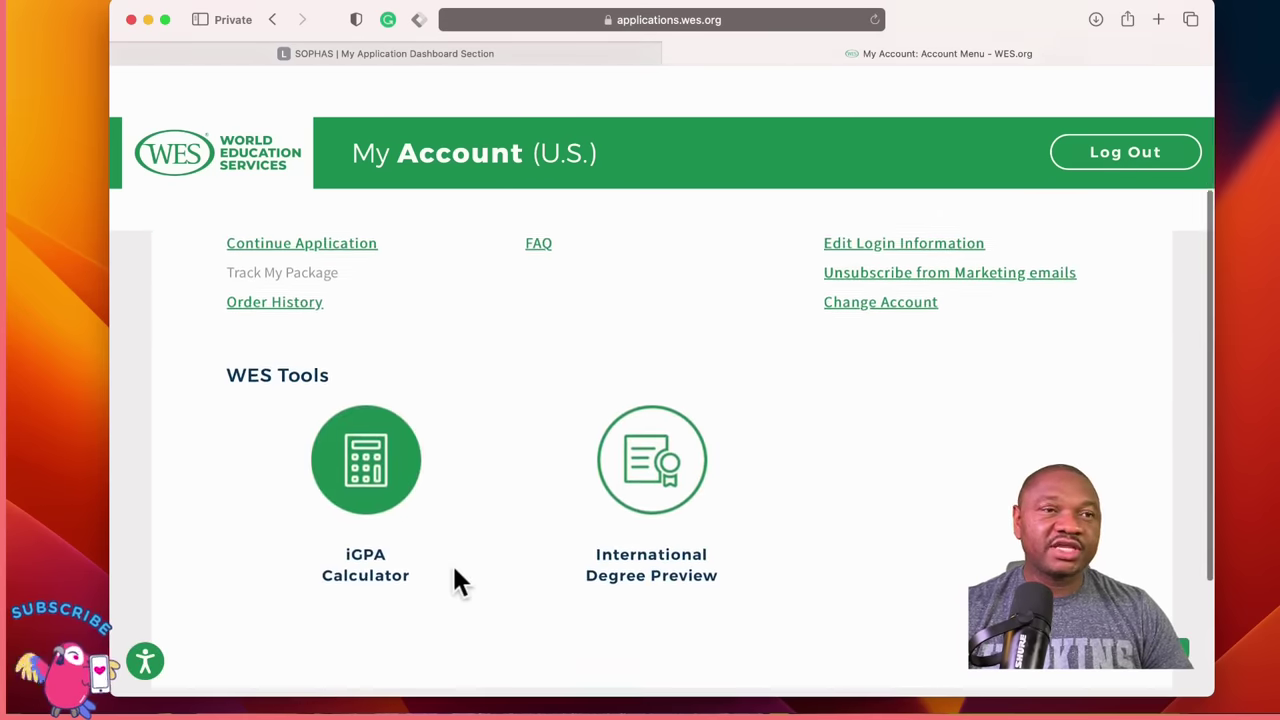
scroll(452, 578, up, 3)
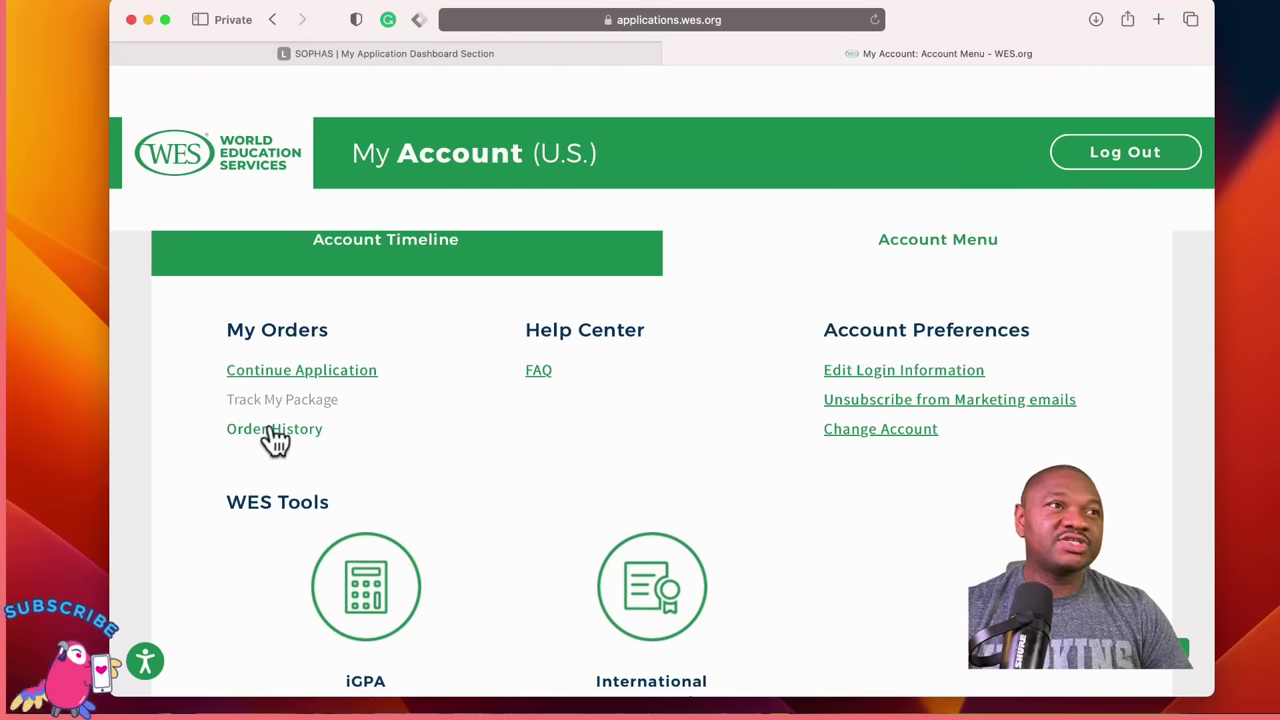
scroll(428, 505, down, 5)
scroll(428, 505, up, 6)
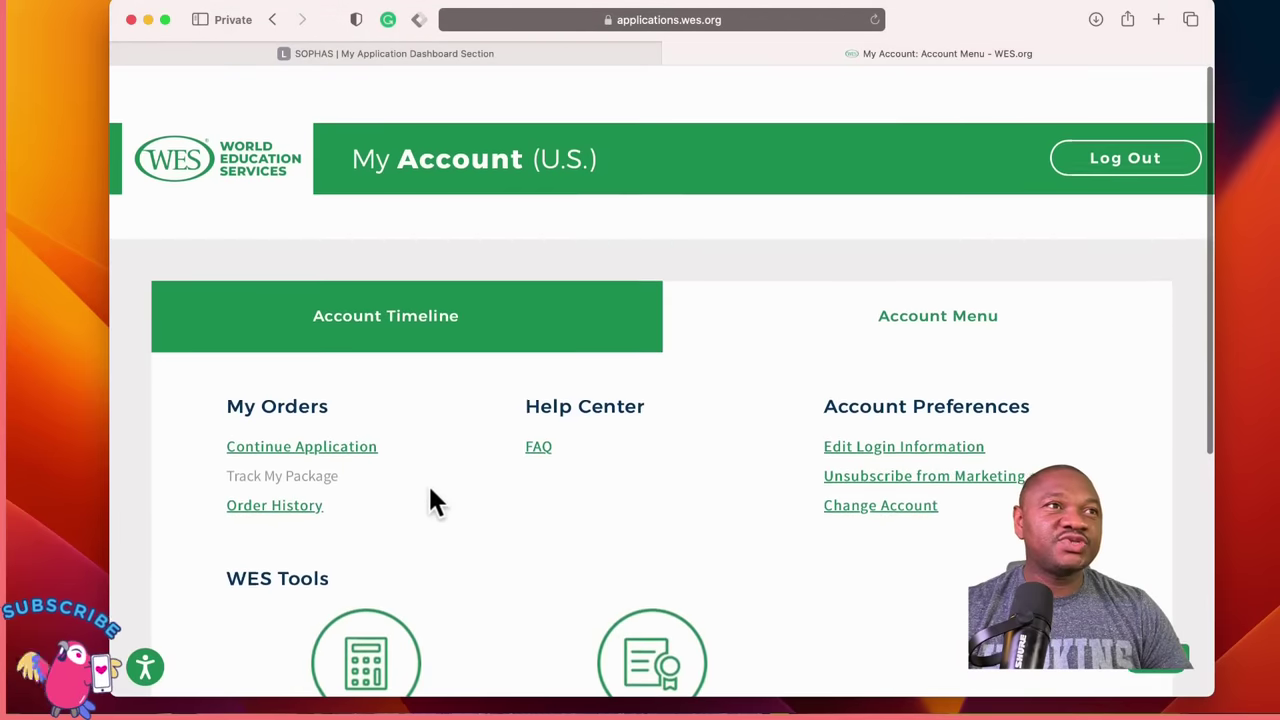
Step: Return to the Account Timeline and look over the draft updated 9/8/2023
click(383, 340)
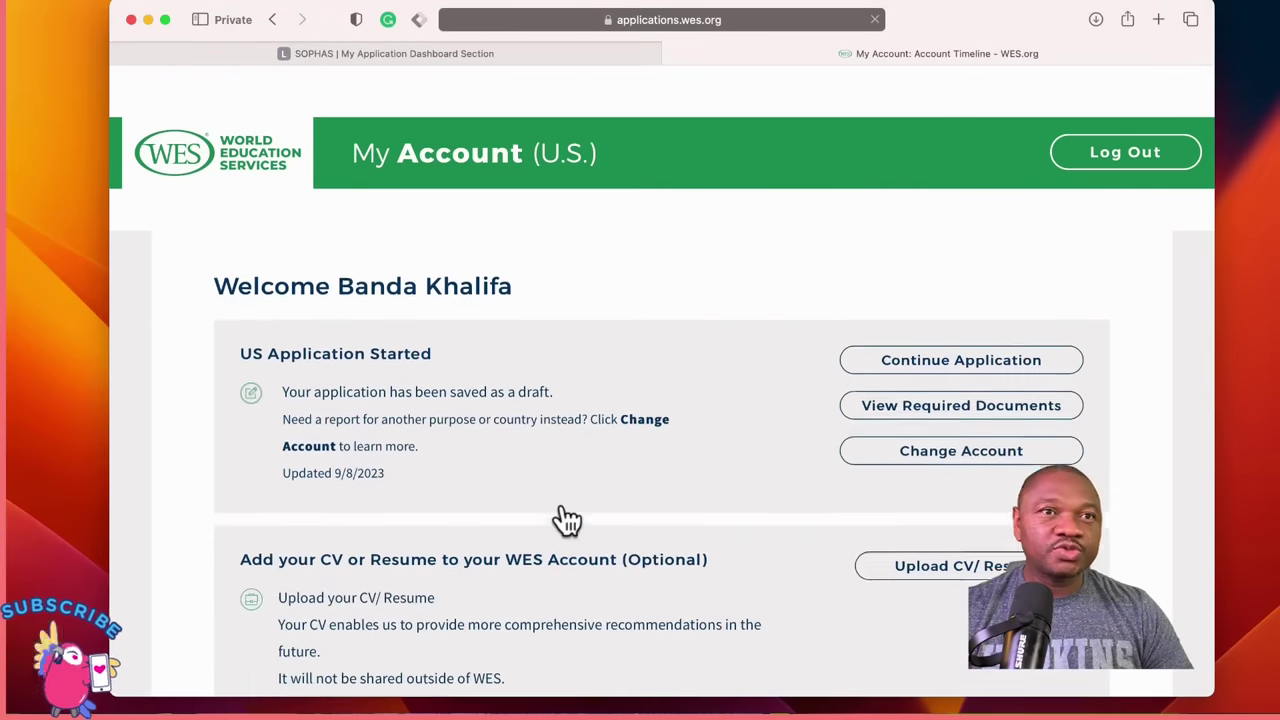
scroll(565, 515, down, 5)
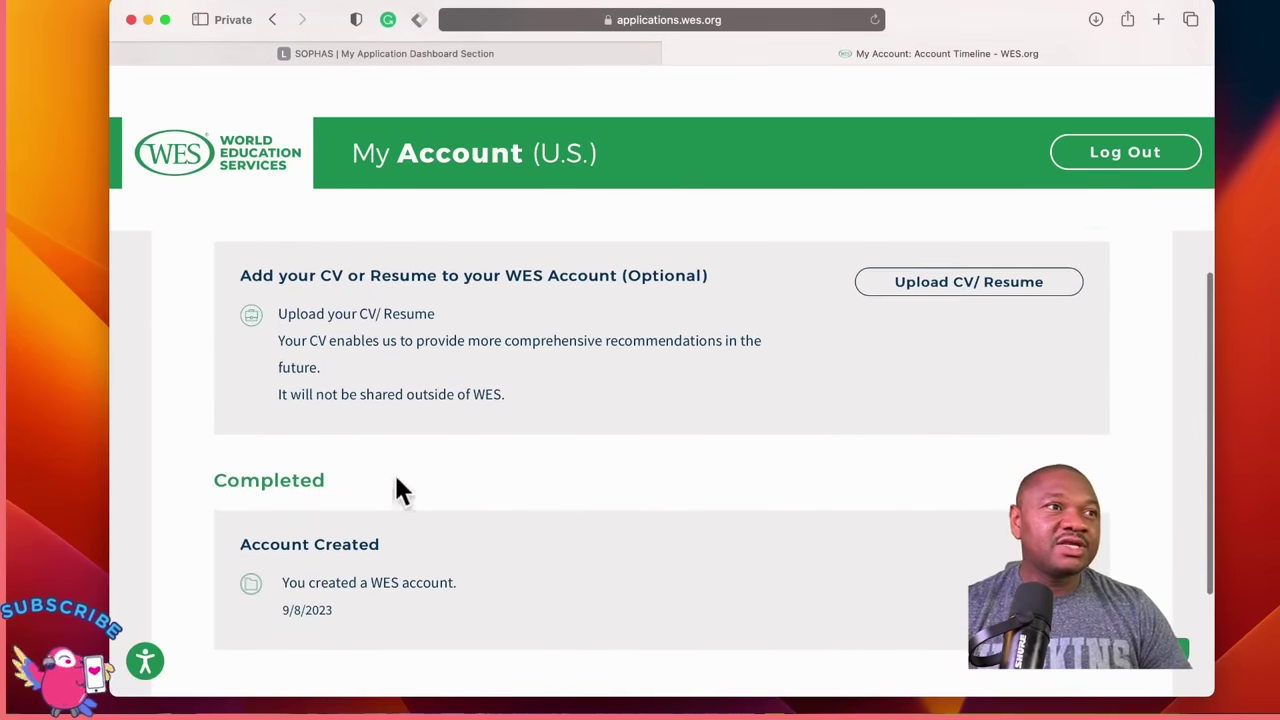
scroll(490, 388, up, 3)
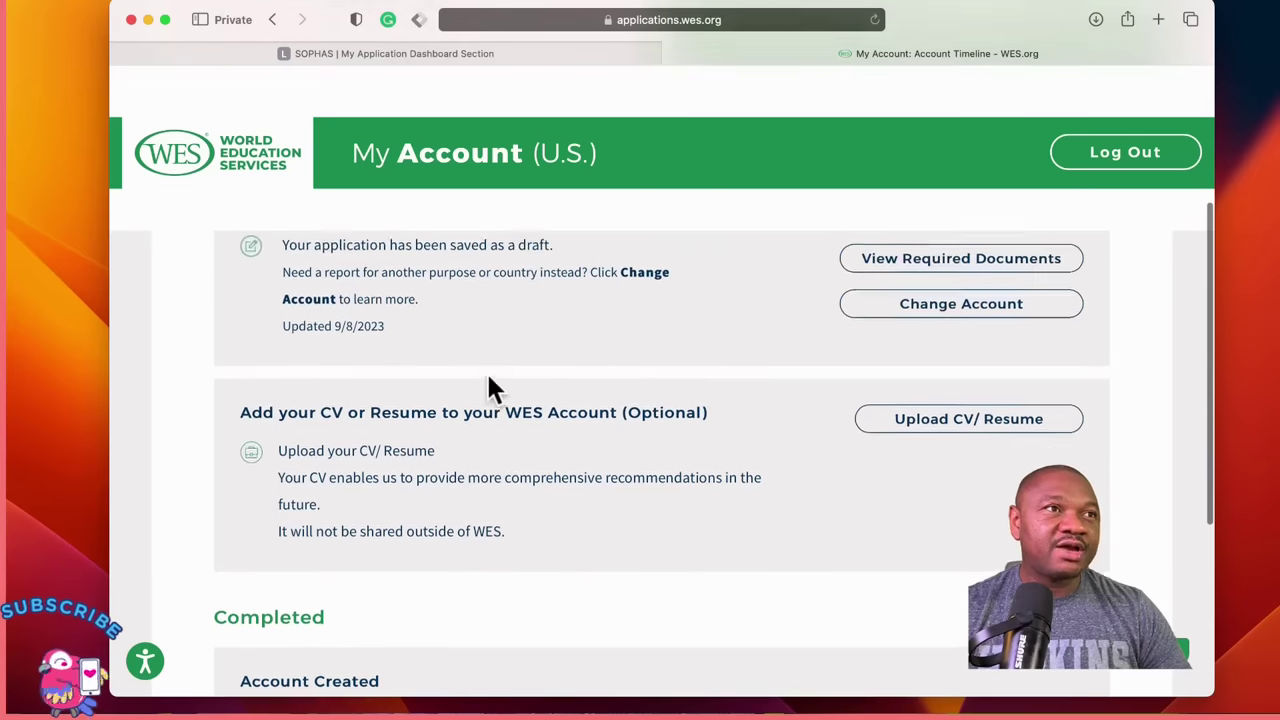
scroll(518, 514, up, 2)
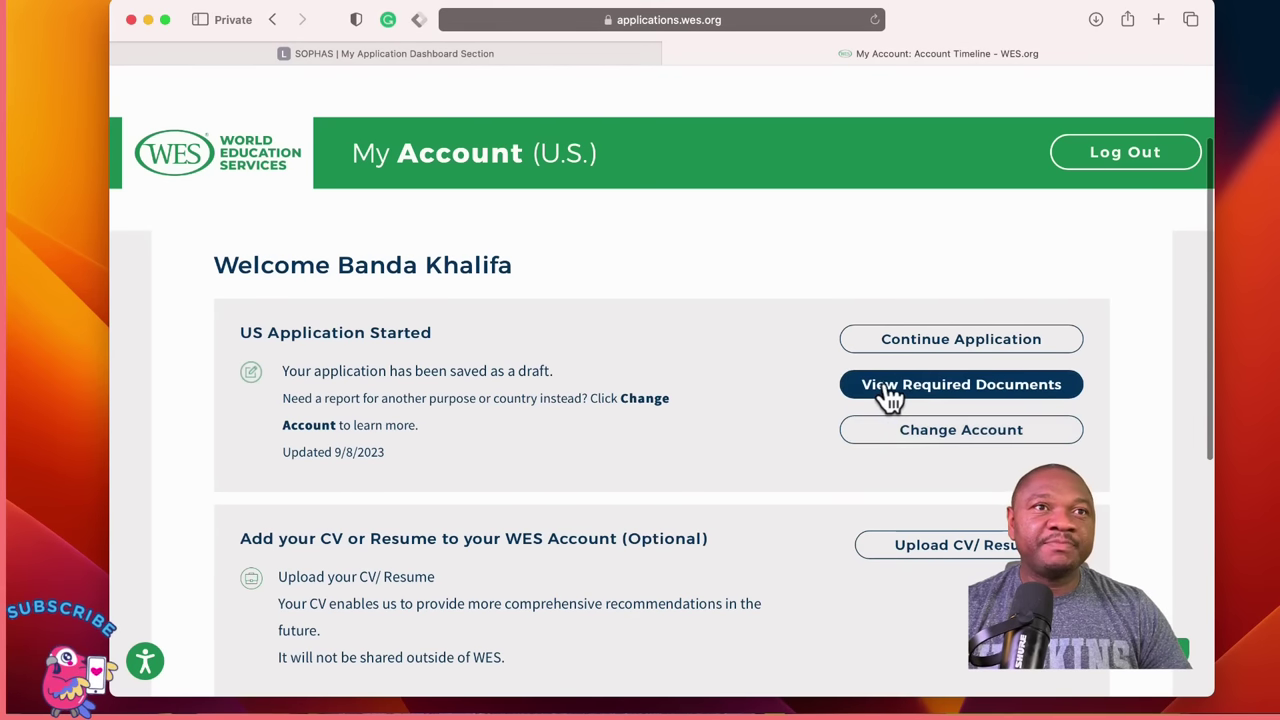
Step: Read the Required Documents checklist in its new tab, then return to the Account Timeline tab
click(987, 387)
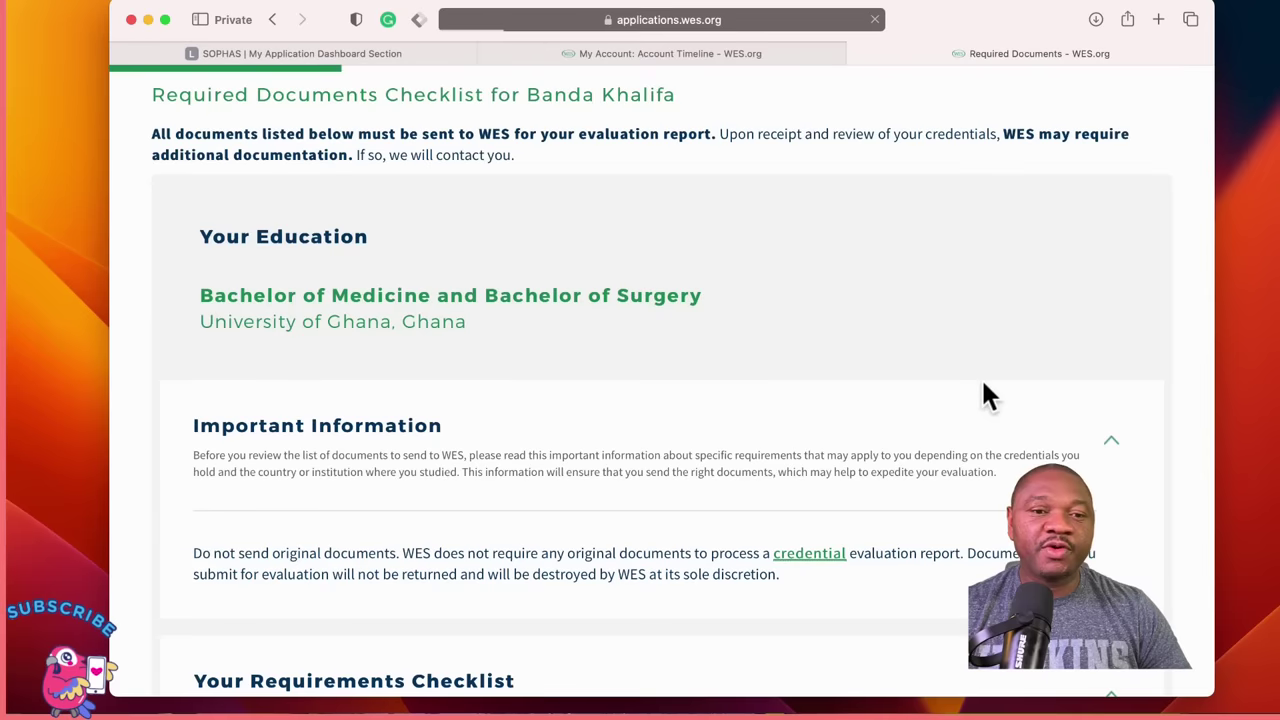
scroll(457, 294, down, 5)
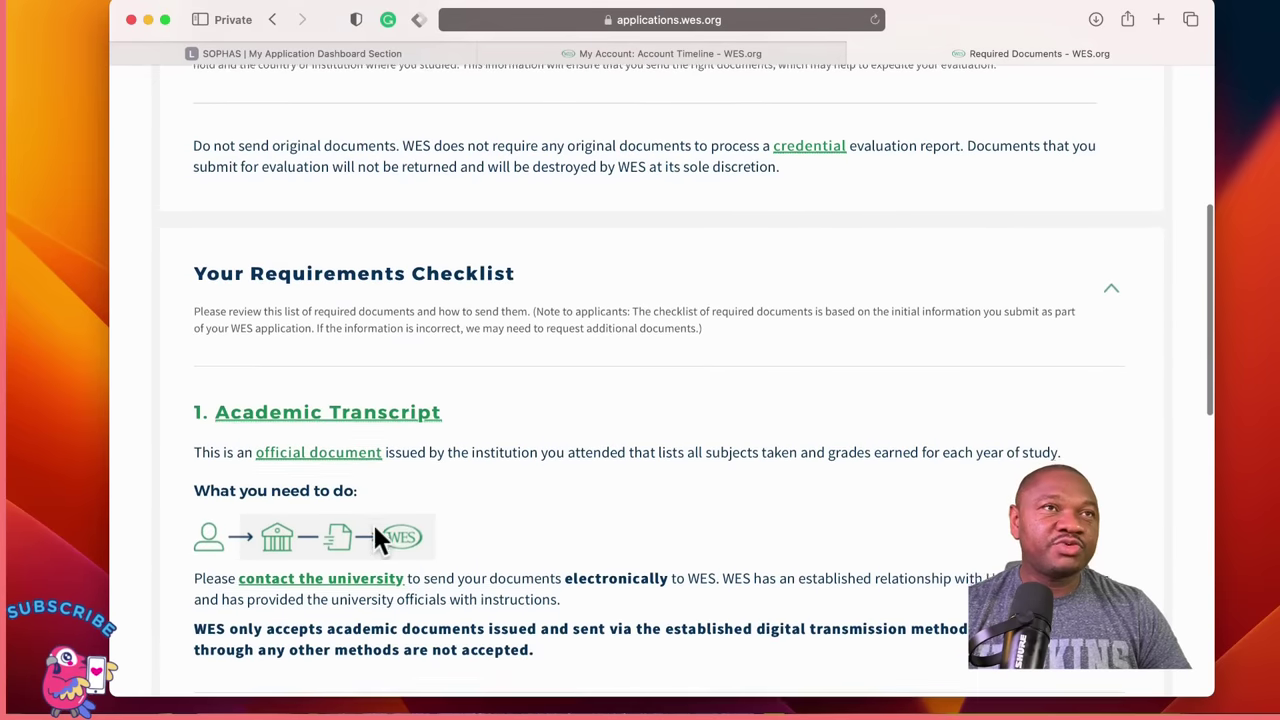
scroll(340, 400, down, 4)
scroll(423, 523, down, 3)
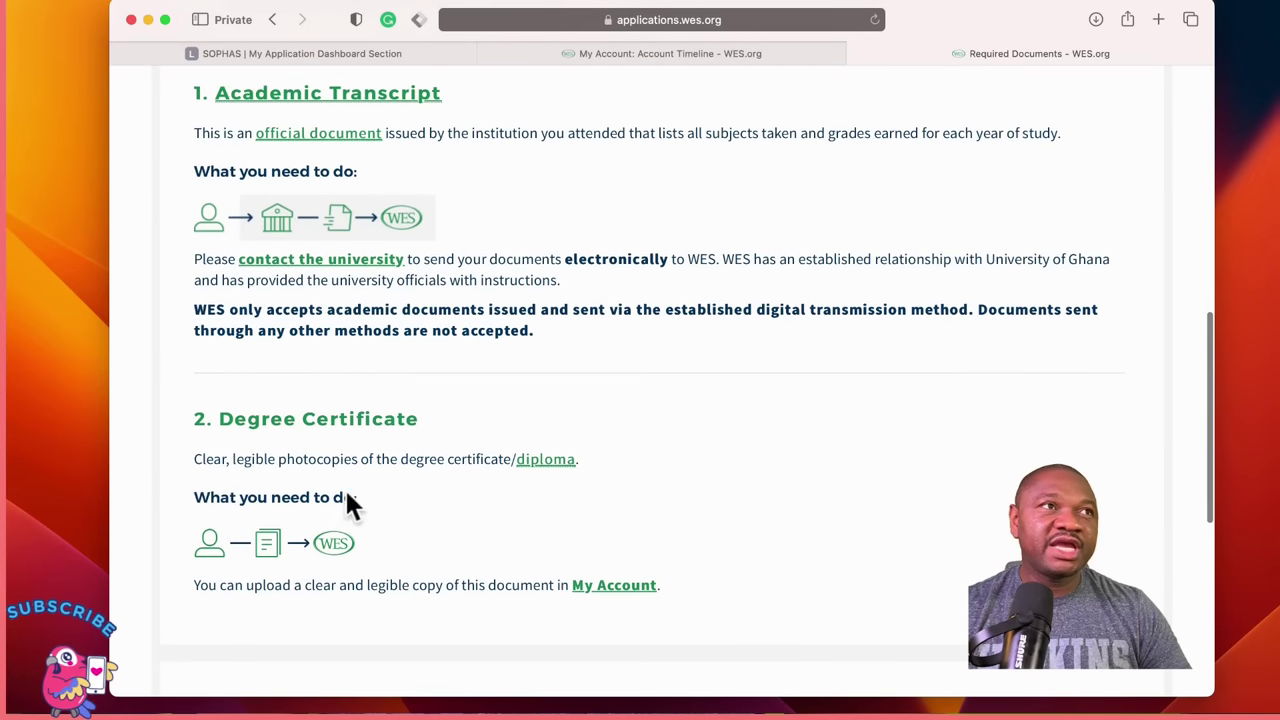
click(700, 68)
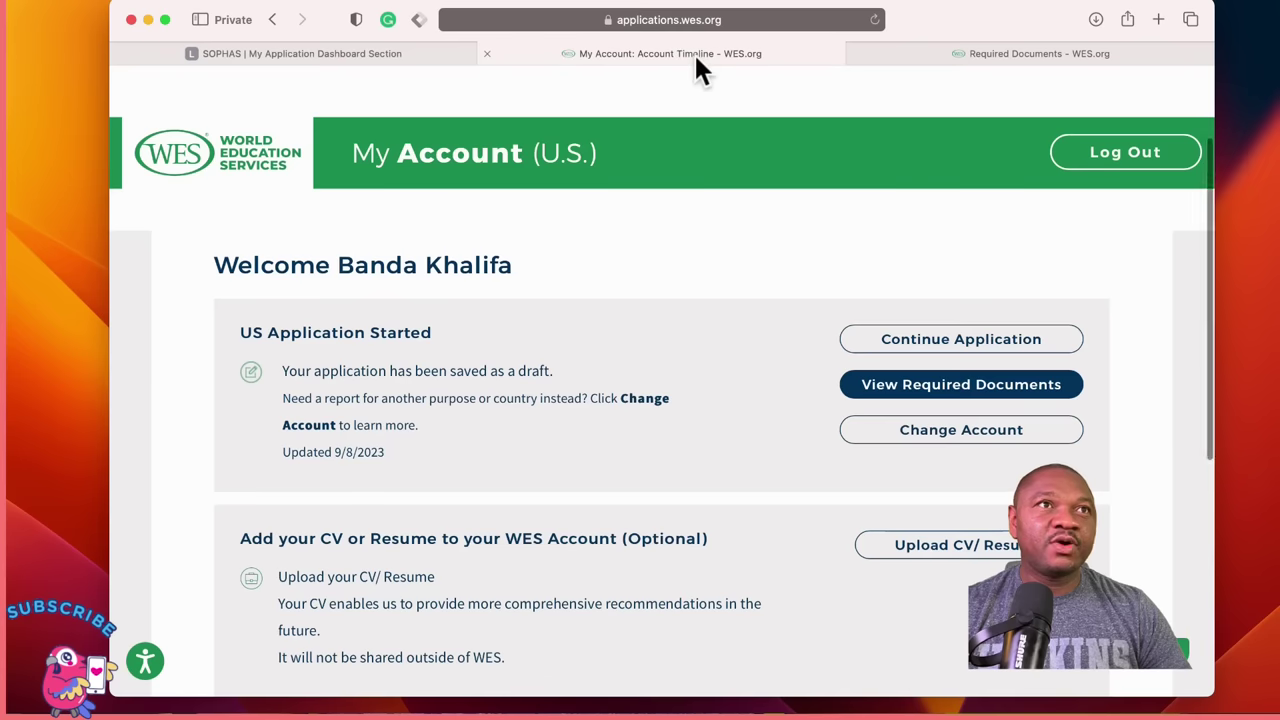
Step: Look over the saved U.S. application draft awaiting payment, then log out of WES
click(866, 345)
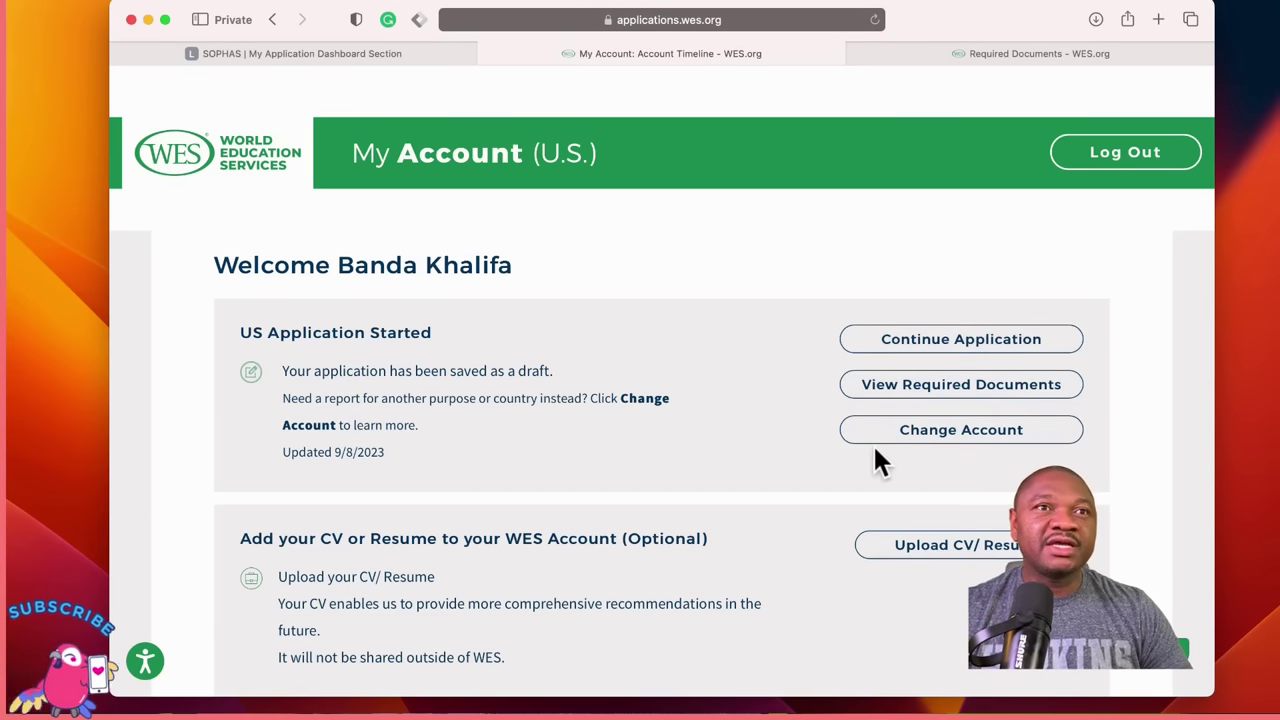
scroll(777, 515, down, 3)
scroll(777, 512, up, 5)
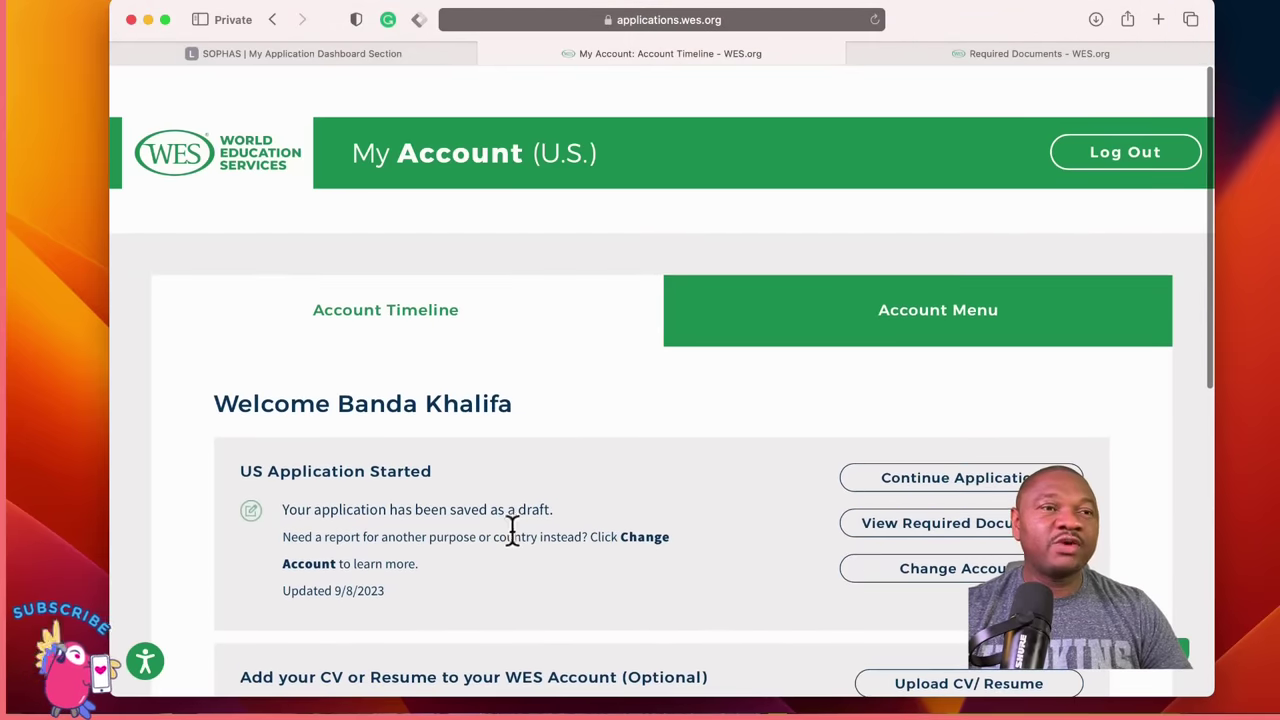
scroll(648, 612, down, 2)
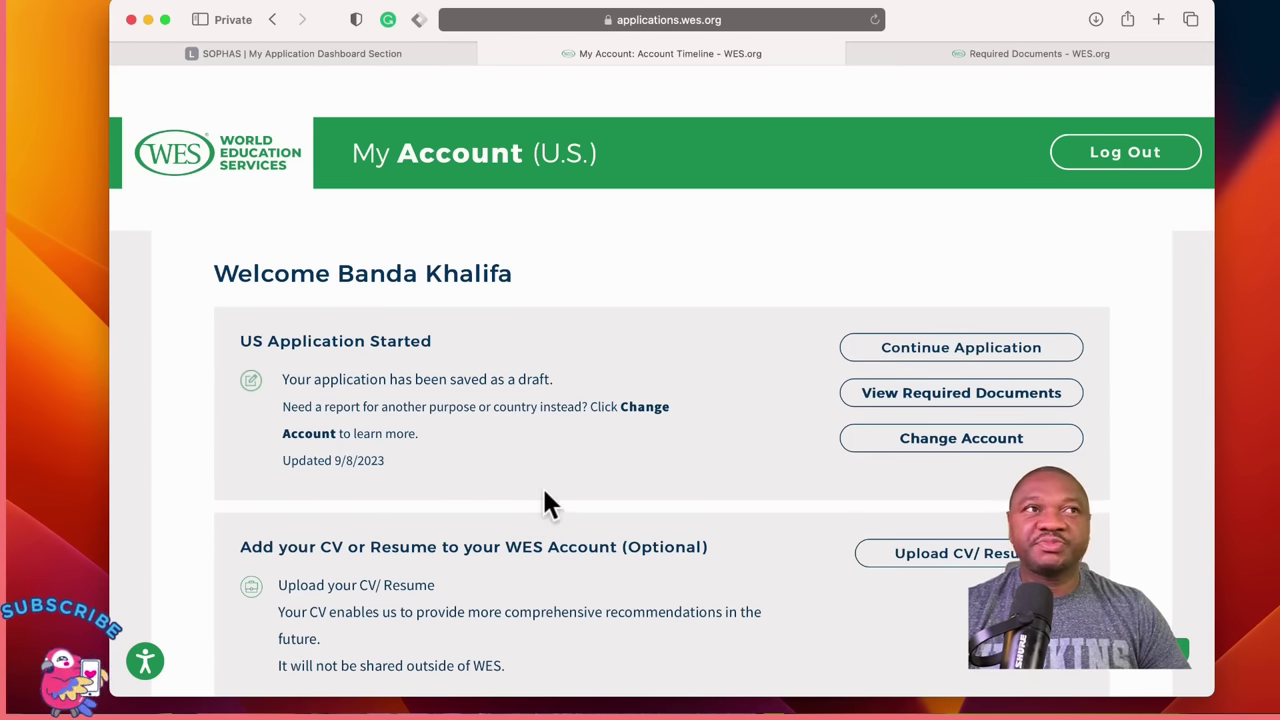
scroll(542, 485, up, 3)
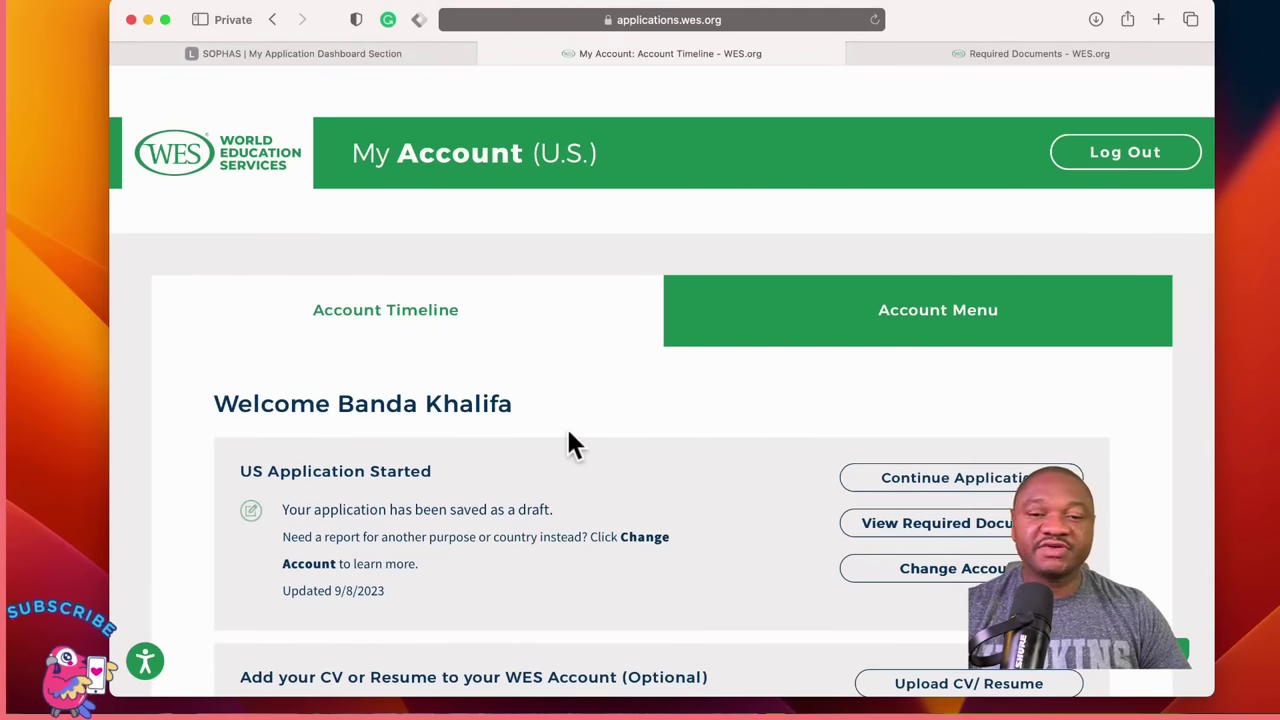
scroll(568, 440, down, 5)
scroll(568, 432, down, 3)
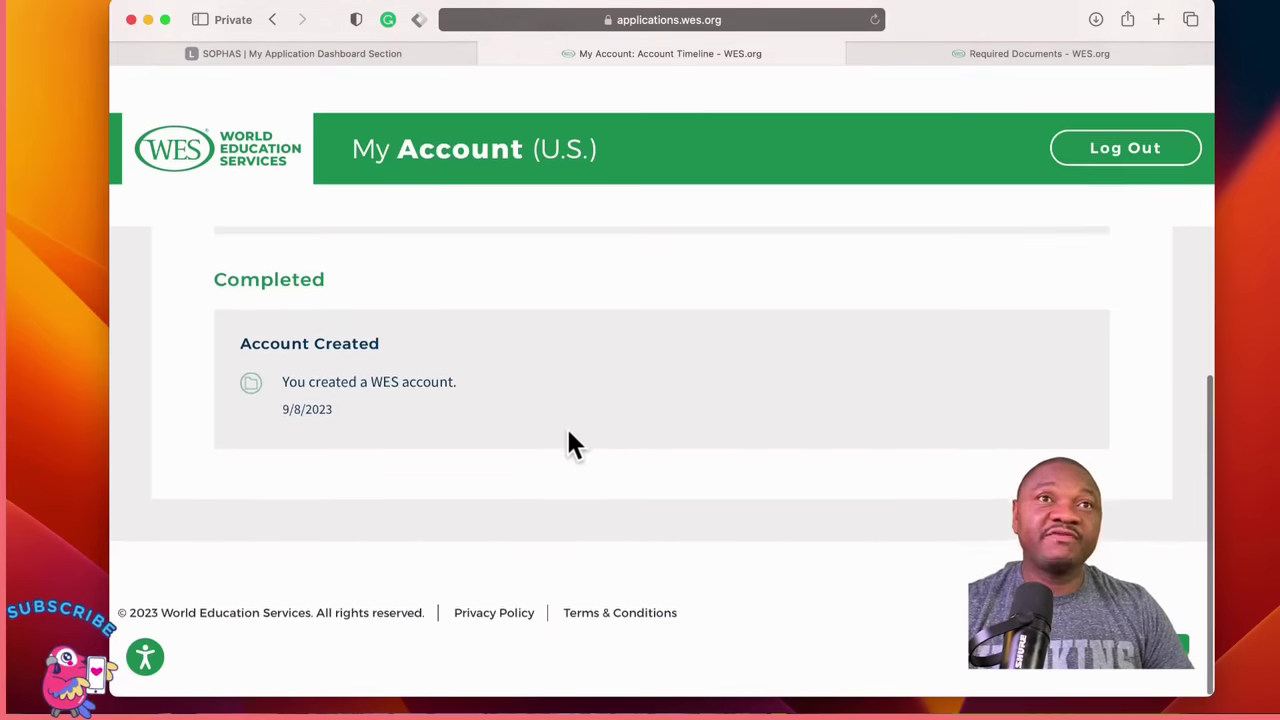
scroll(570, 430, up, 10)
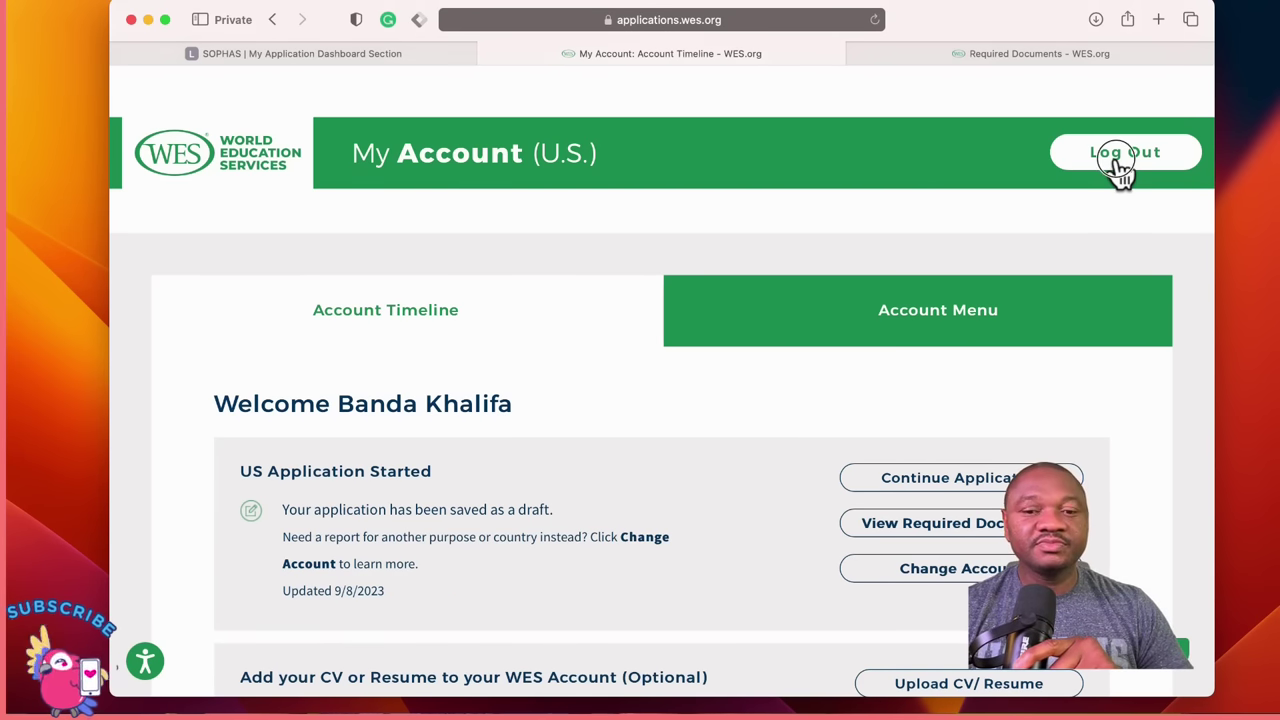
click(1120, 158)
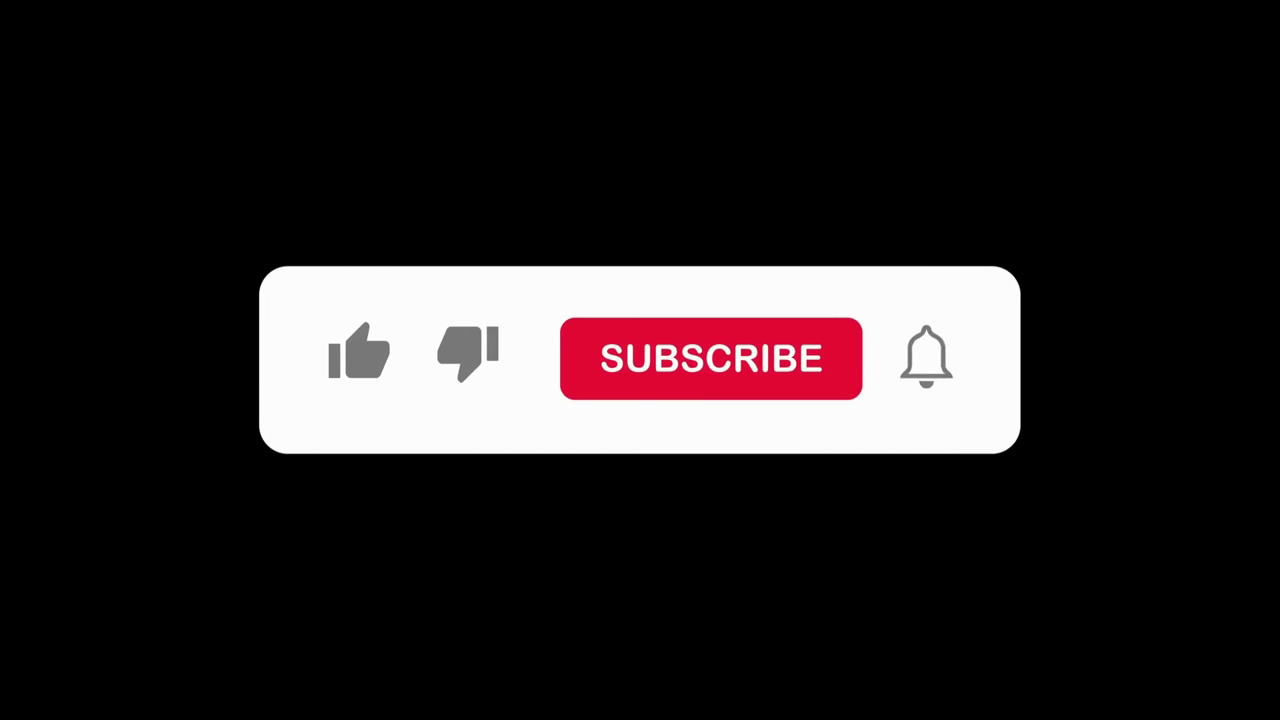